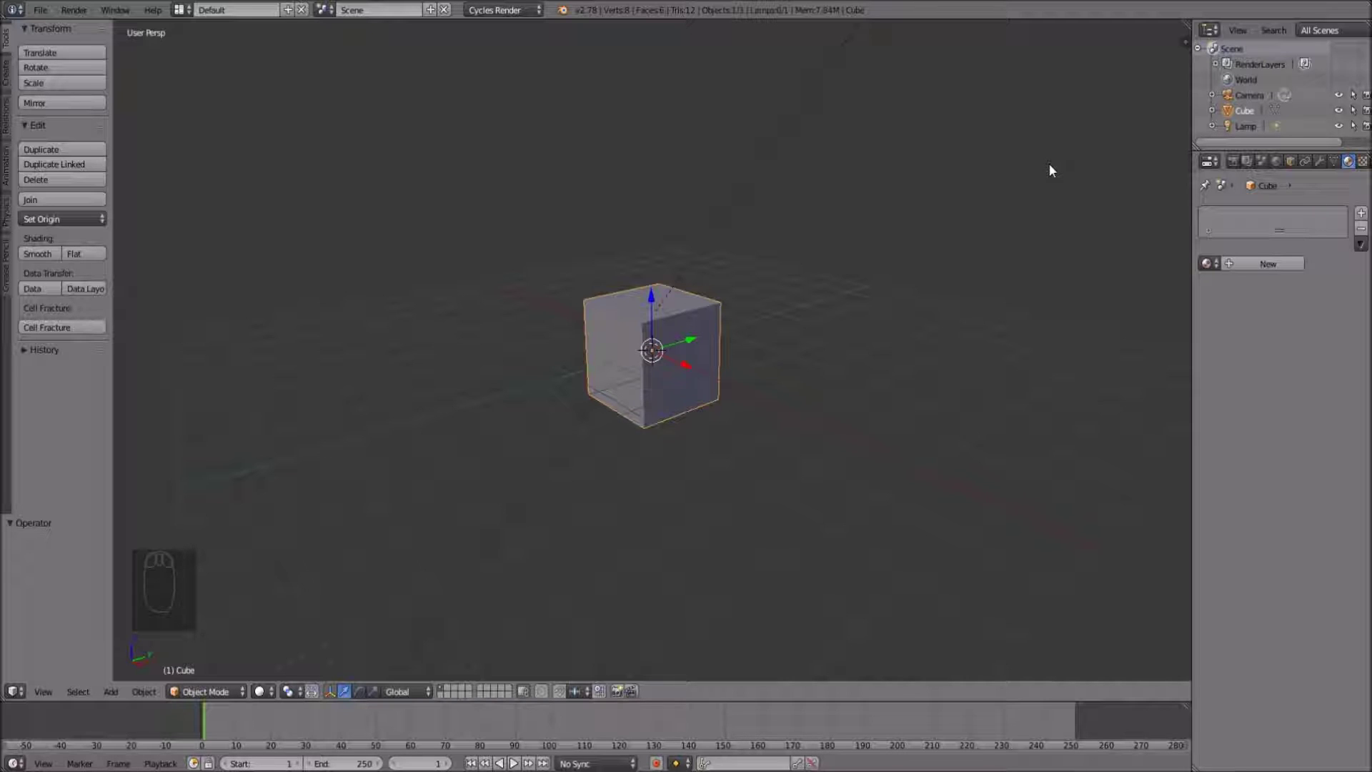
Bring up the modifier properties for the default Cube
key(F7)
Add a Subdivision Surface modifier to the Cube with View and Render levels at 4
click(1320, 161)
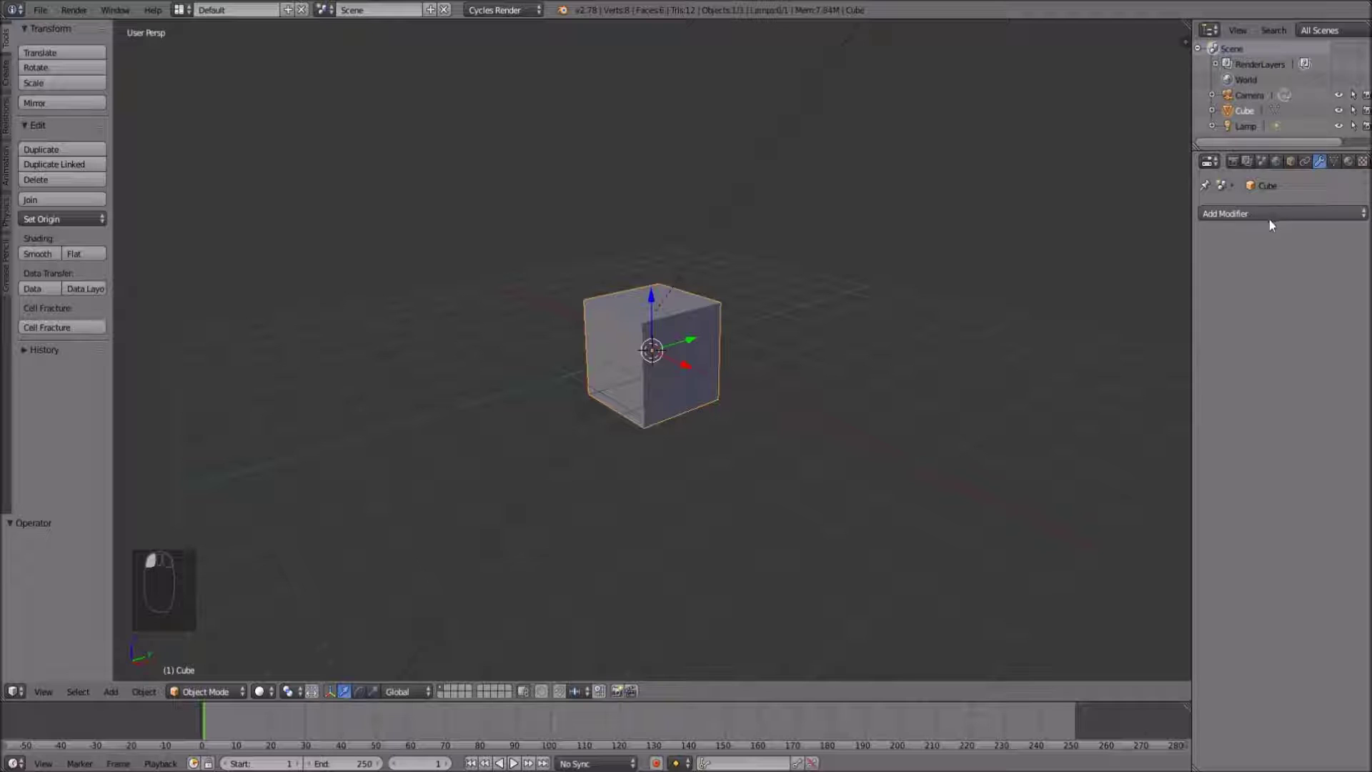
click(1250, 214)
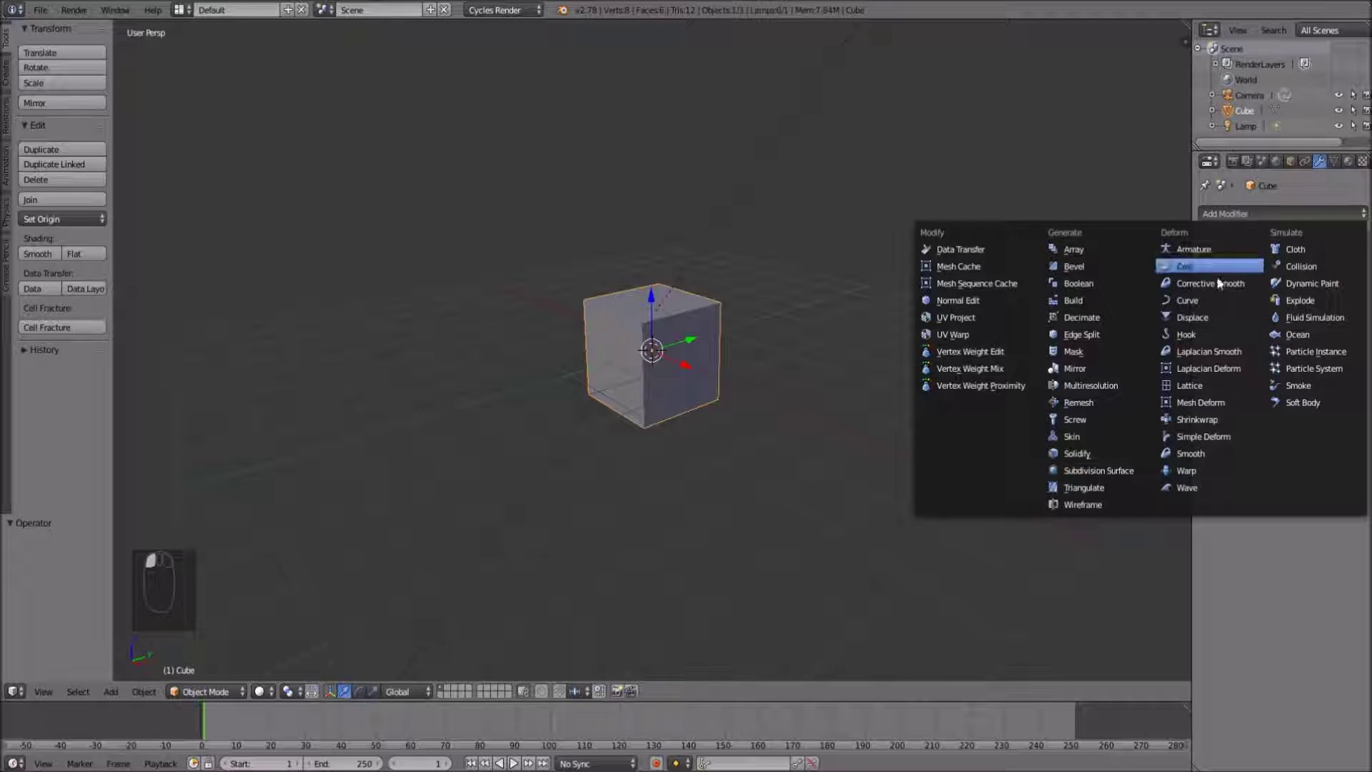
click(1125, 470)
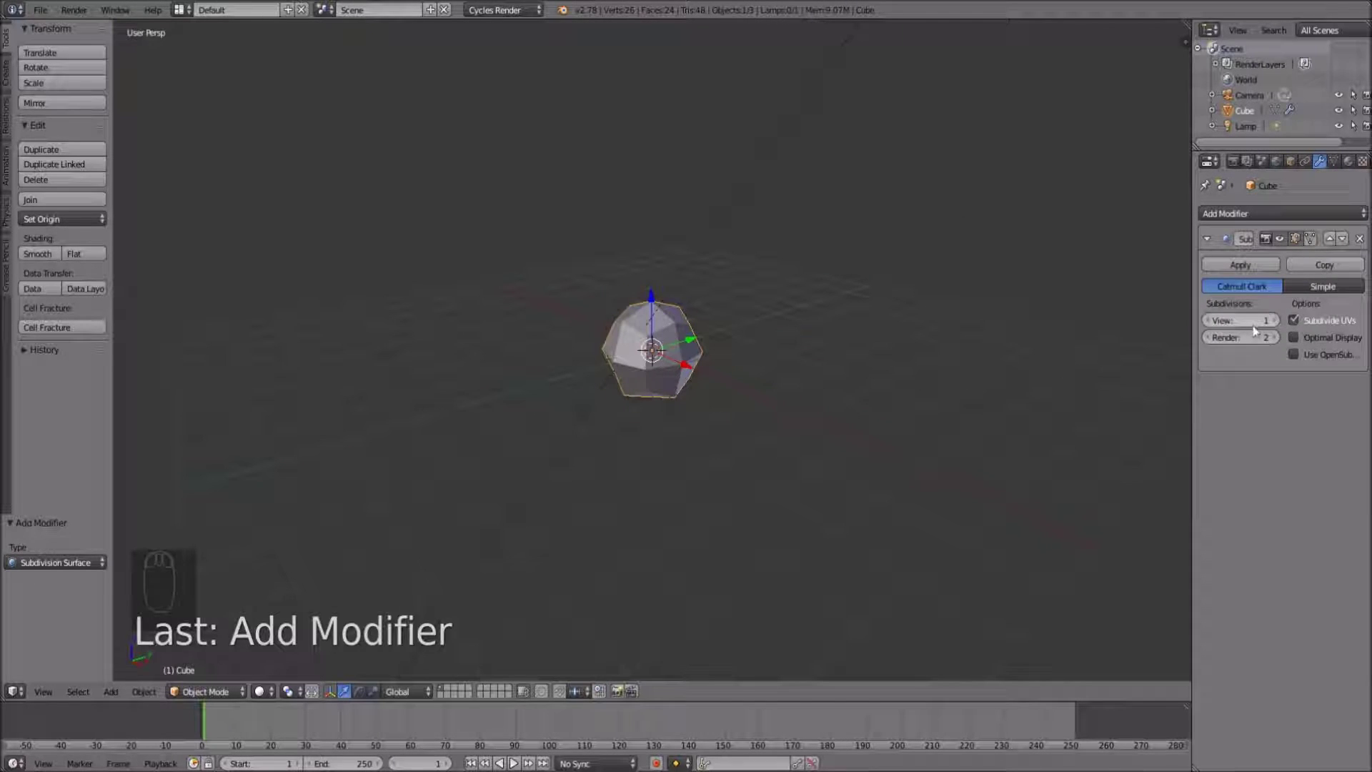
click(1275, 321)
click(1275, 321)
click(1274, 321)
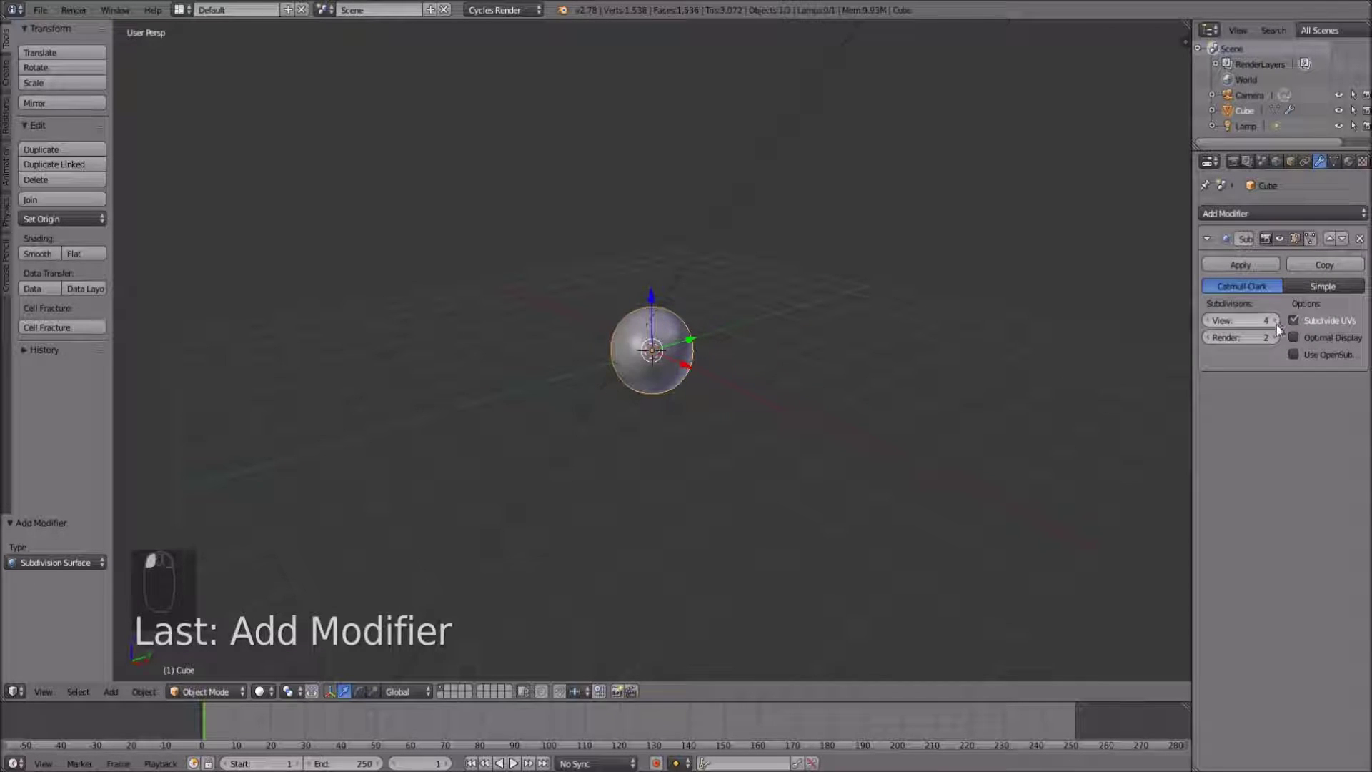
click(1276, 339)
click(1276, 339)
Enter Edit Mode on the Cube with face selection enabled
middle_drag(1140, 388, 1068, 379)
key(Tab)
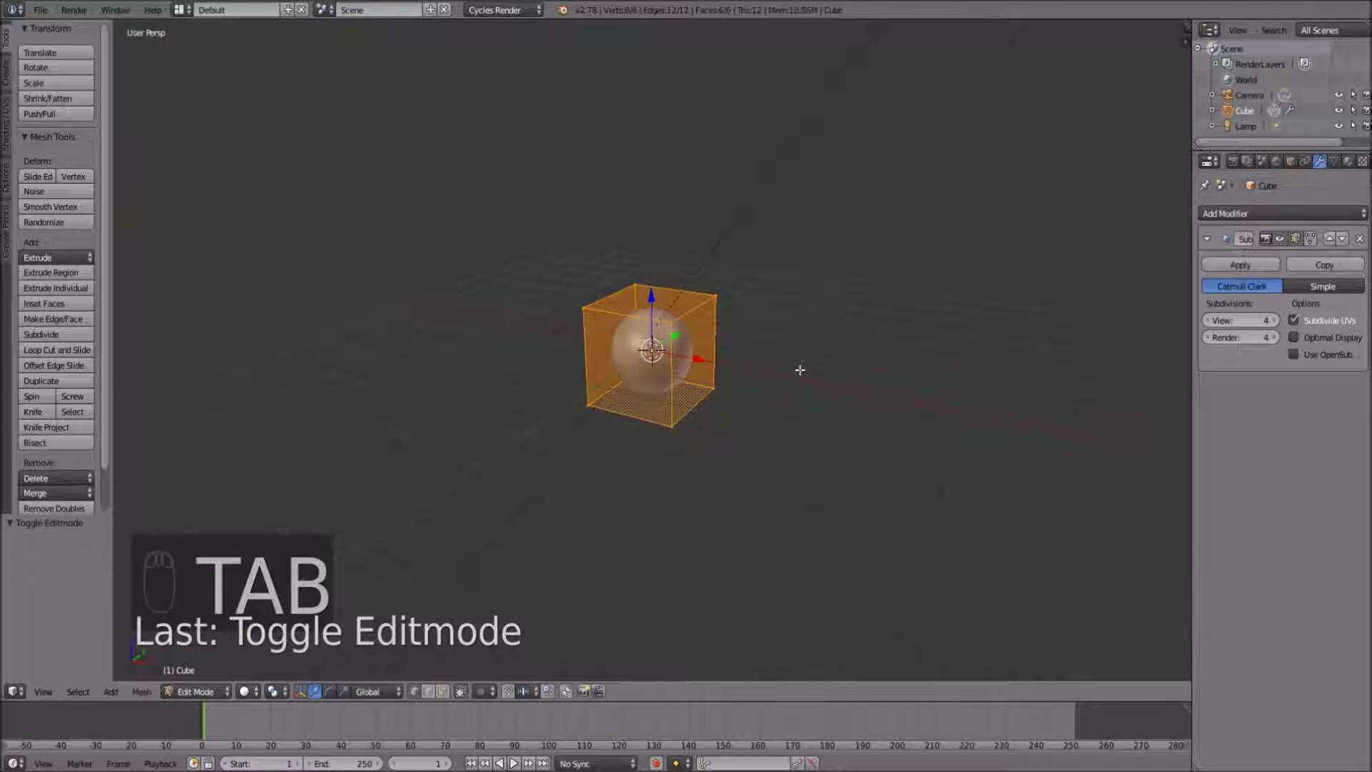
click(443, 692)
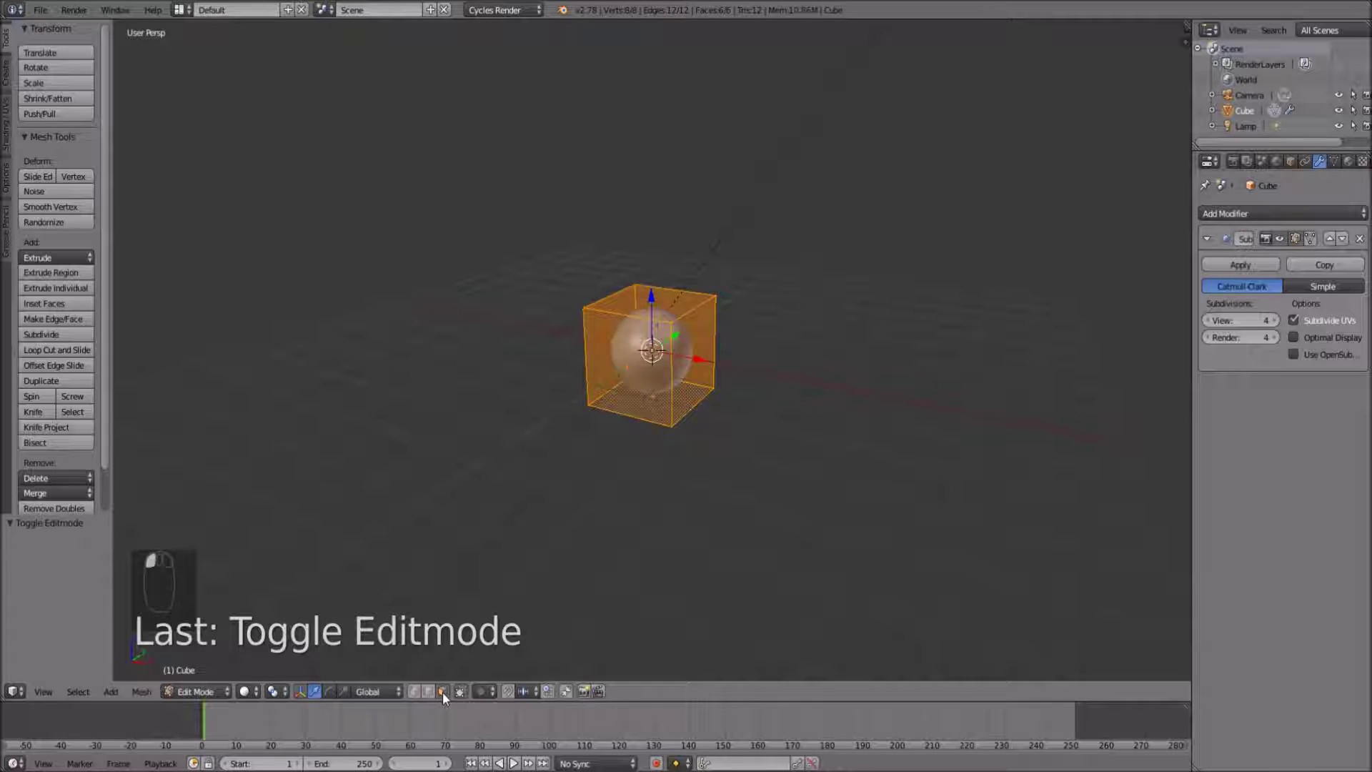
Extrude the top face upward twice to stretch the shape into a tall capsule
right_click(667, 306)
middle_drag(693, 300, 691, 297)
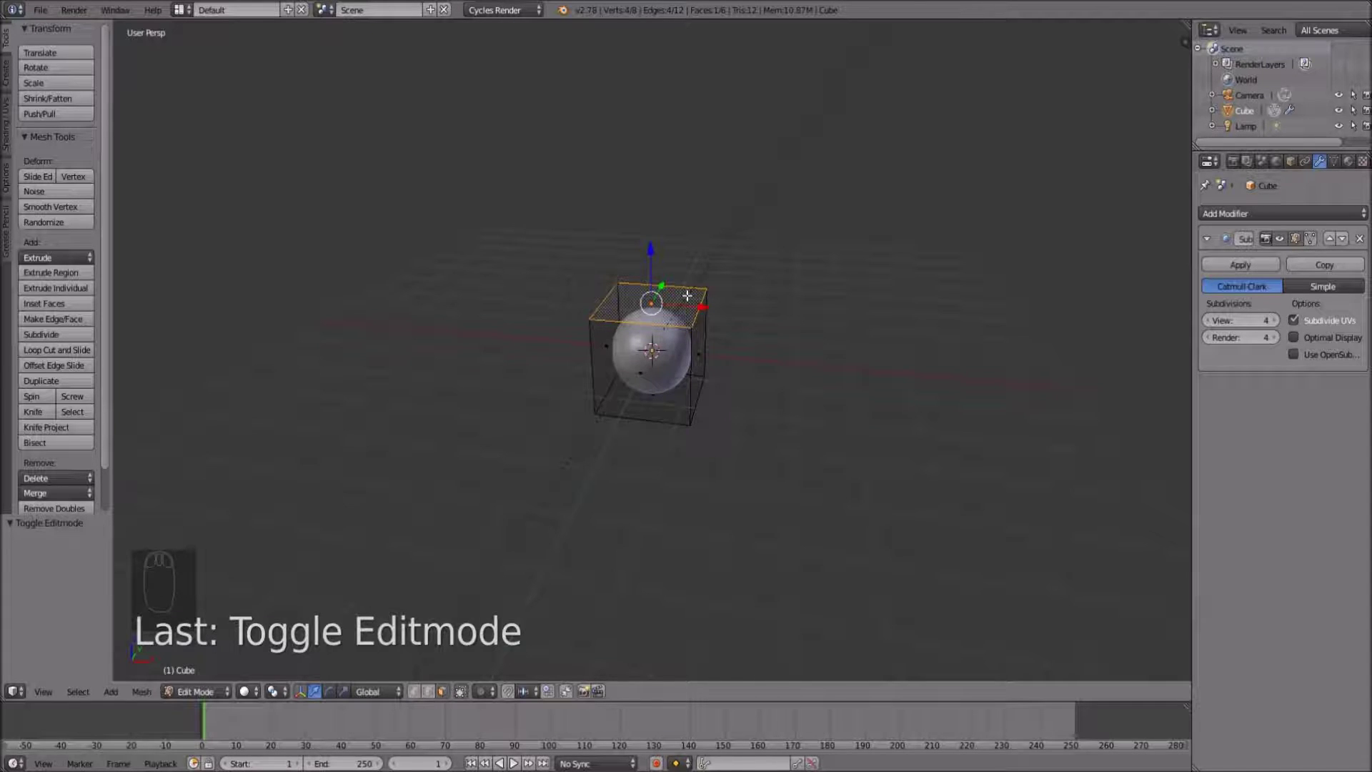
key(e)
click(702, 208)
key(e)
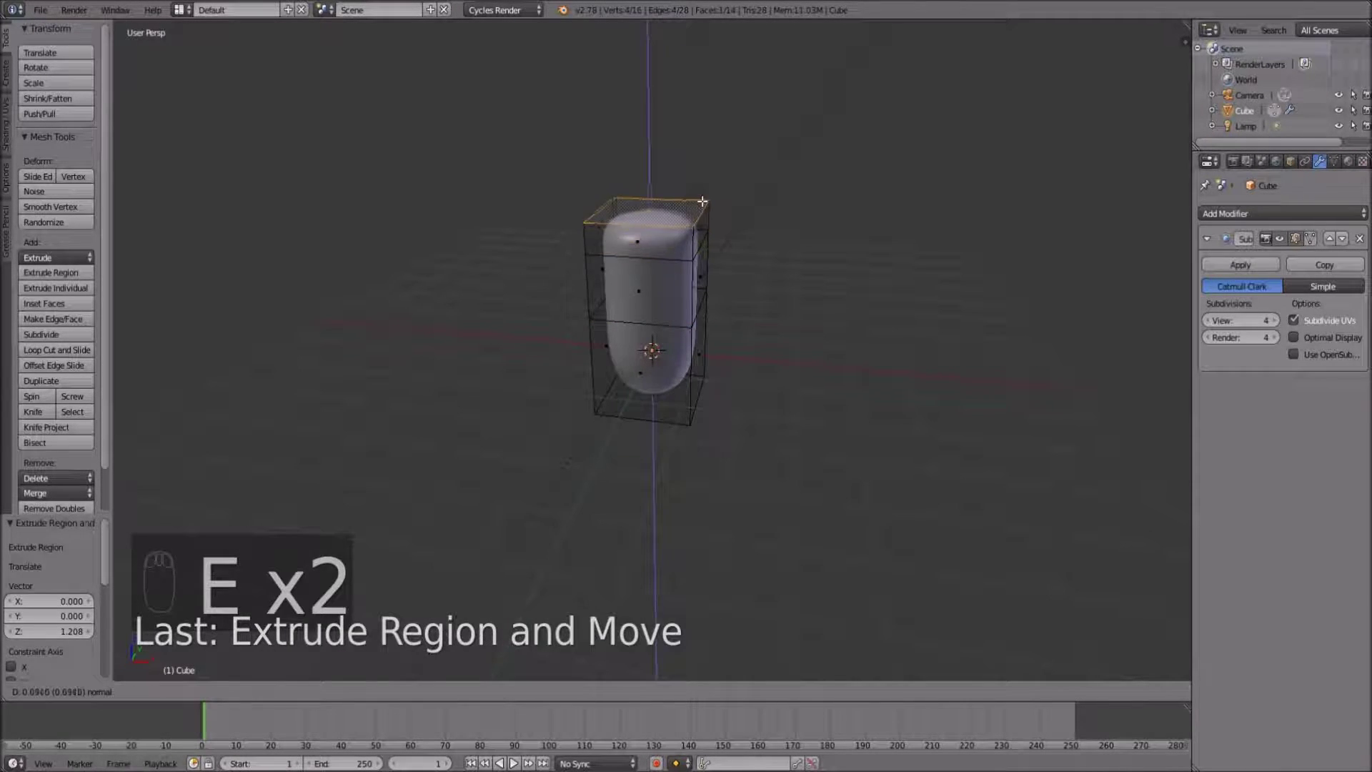
click(701, 148)
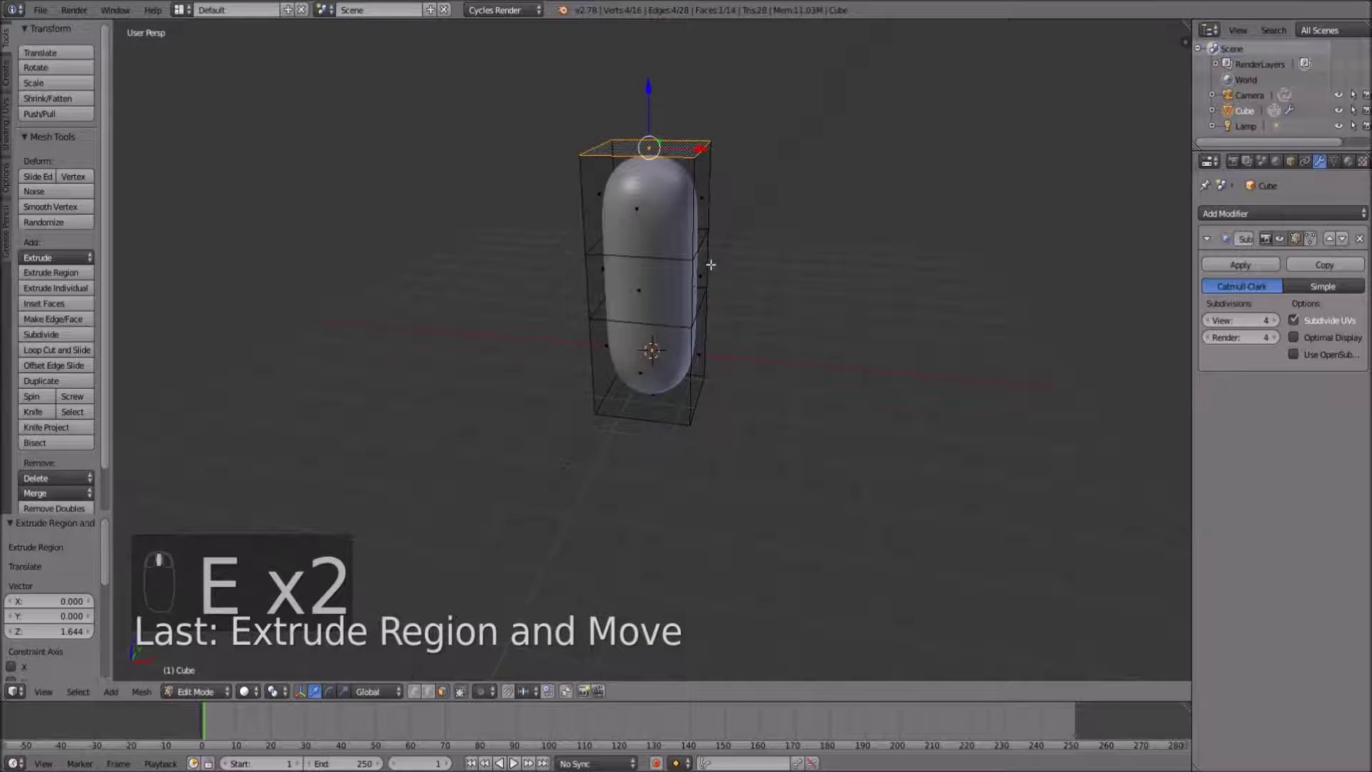
Move the bottom face up and scale it to 0.086 into a pointed tip
middle_drag(711, 264, 707, 294)
right_click(676, 403)
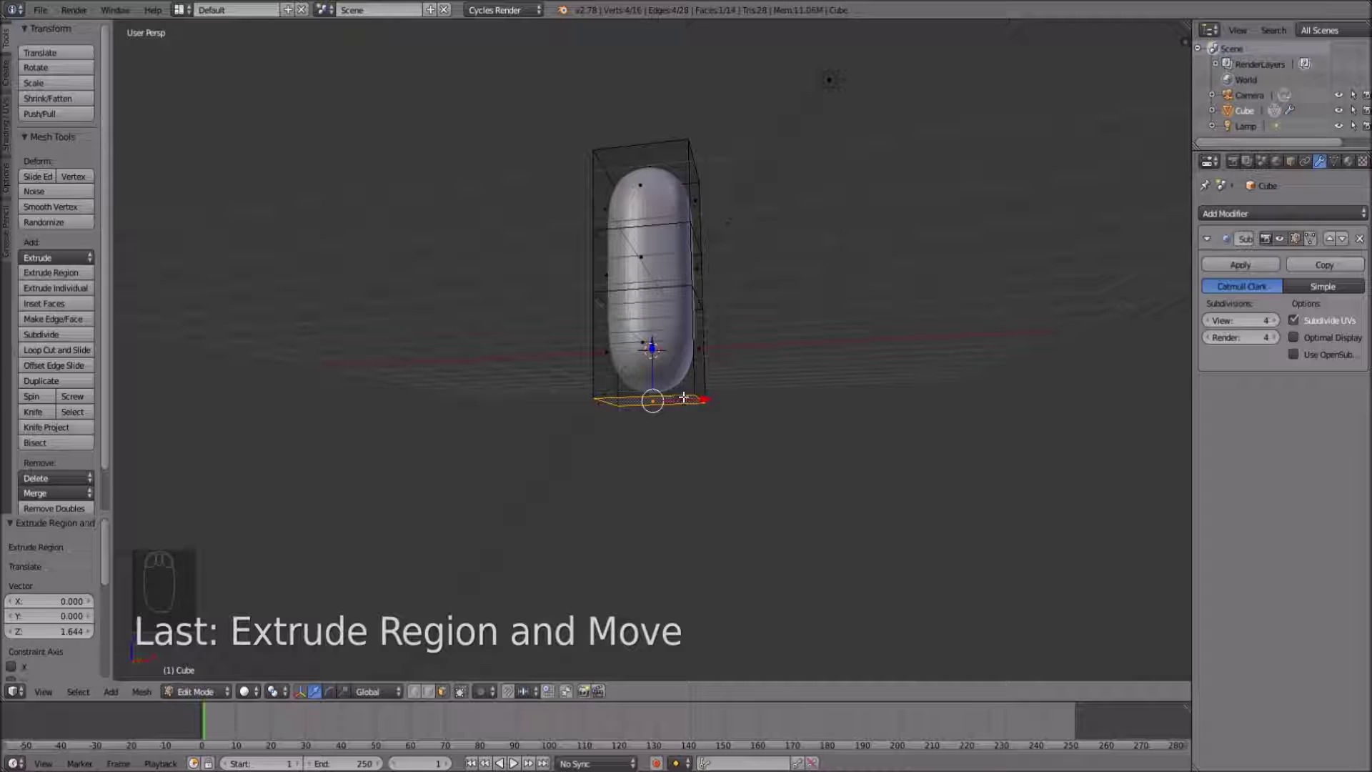
key(g)
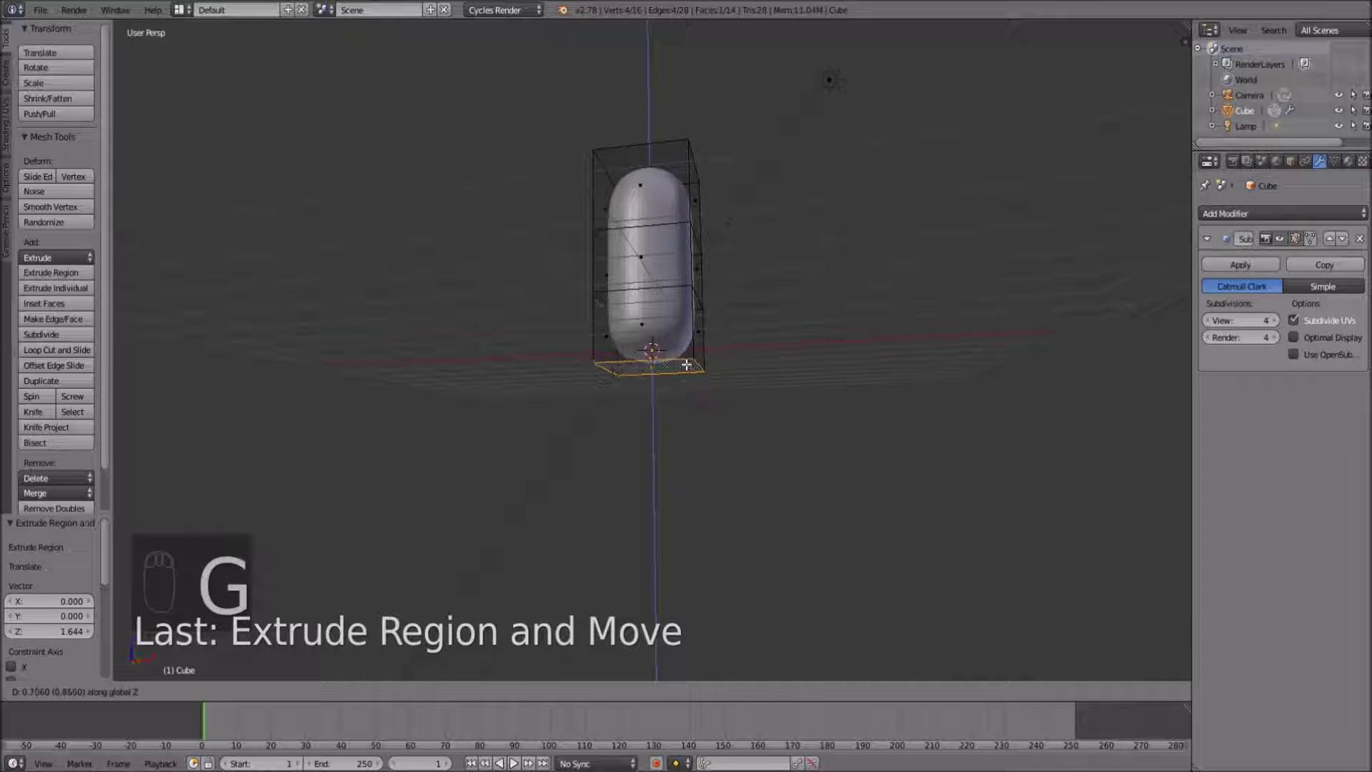
click(688, 370)
mouse_move(687, 370)
middle_down()
mouse_move(699, 407)
mouse_move(671, 389)
middle_up()
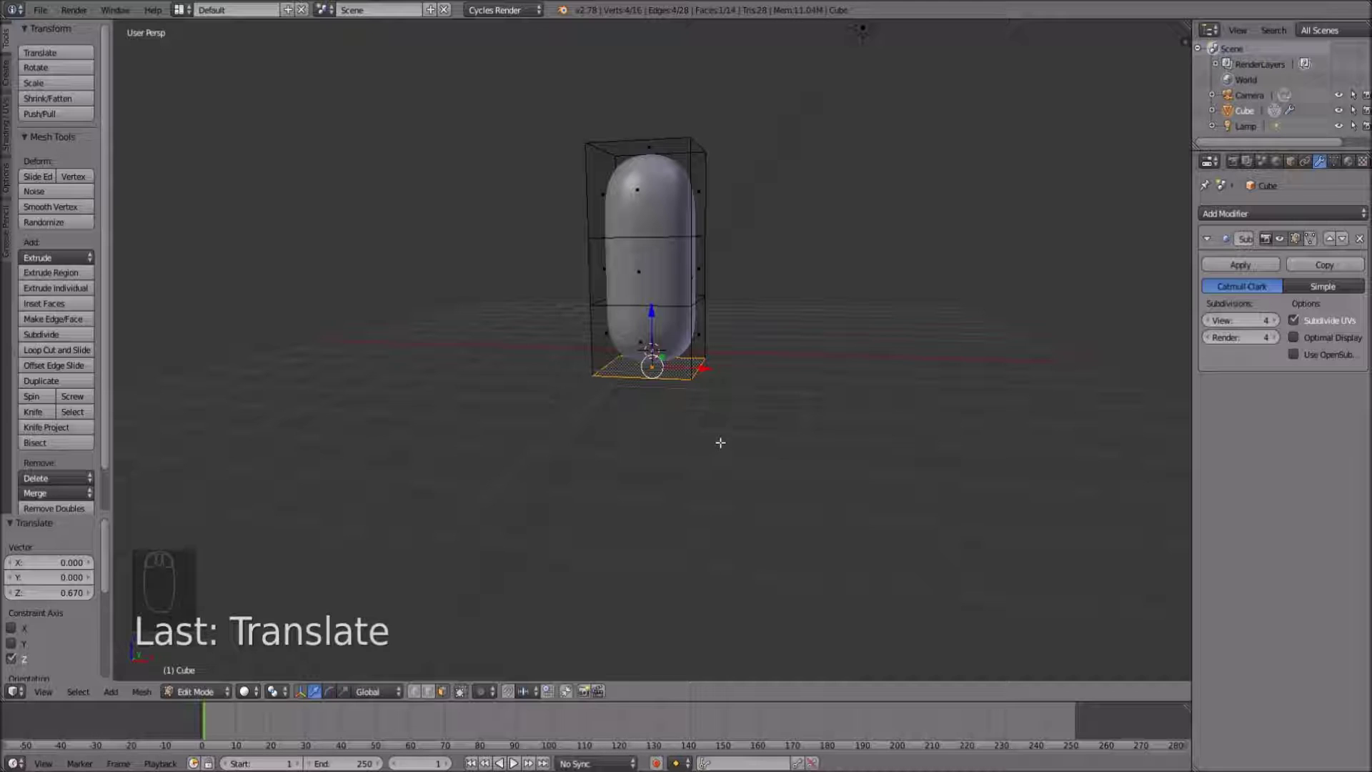
key(s)
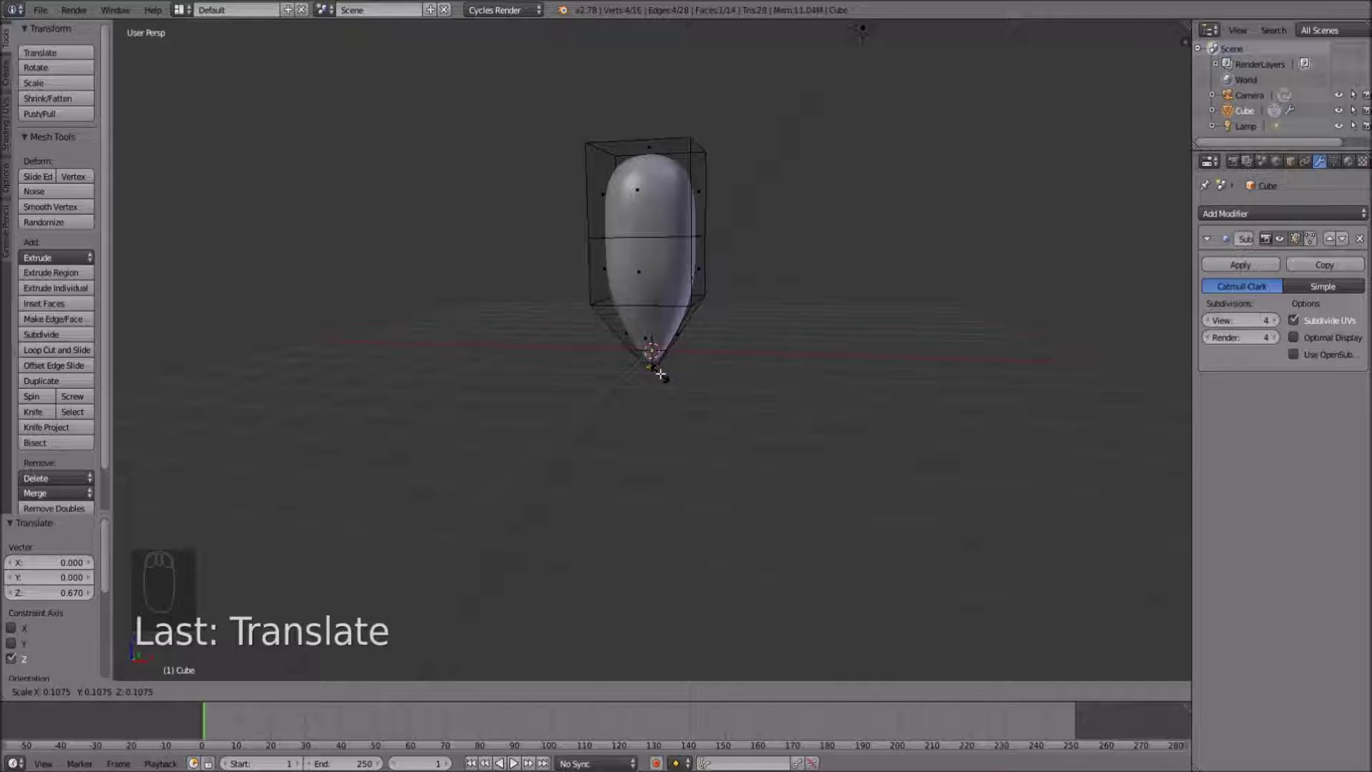
click(659, 373)
scroll(715, 384, up, 4)
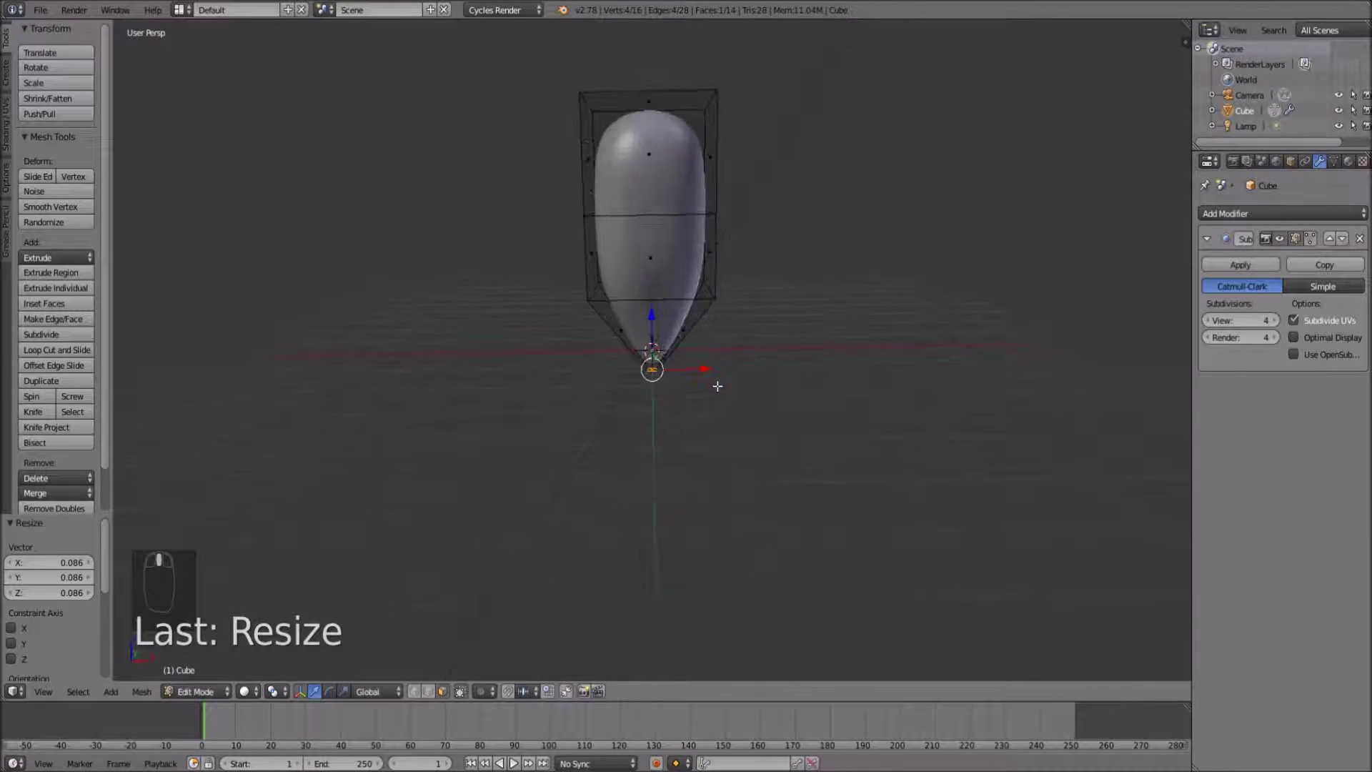
middle_drag(717, 386, 691, 378)
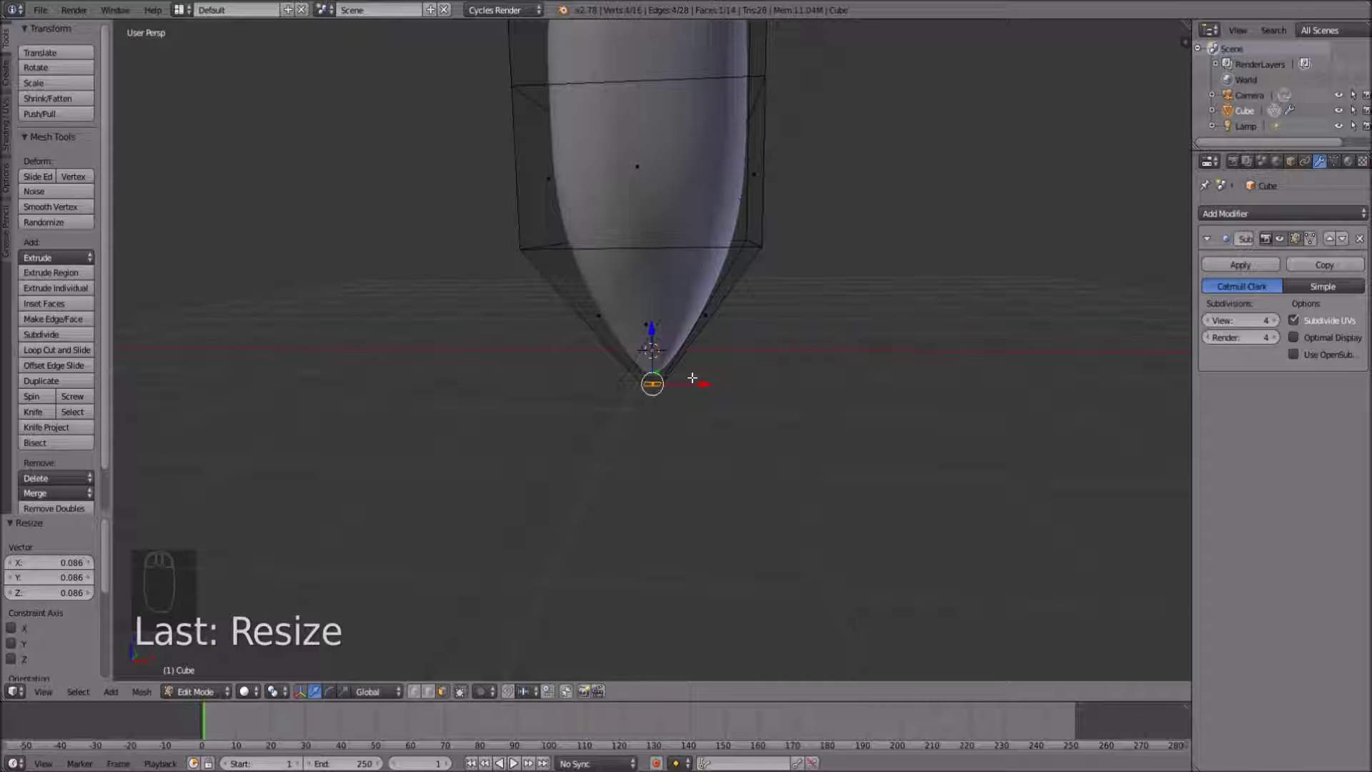
Add loop cuts near the tip and cone base to sharpen the cone
key(ctrl+r)
click(680, 342)
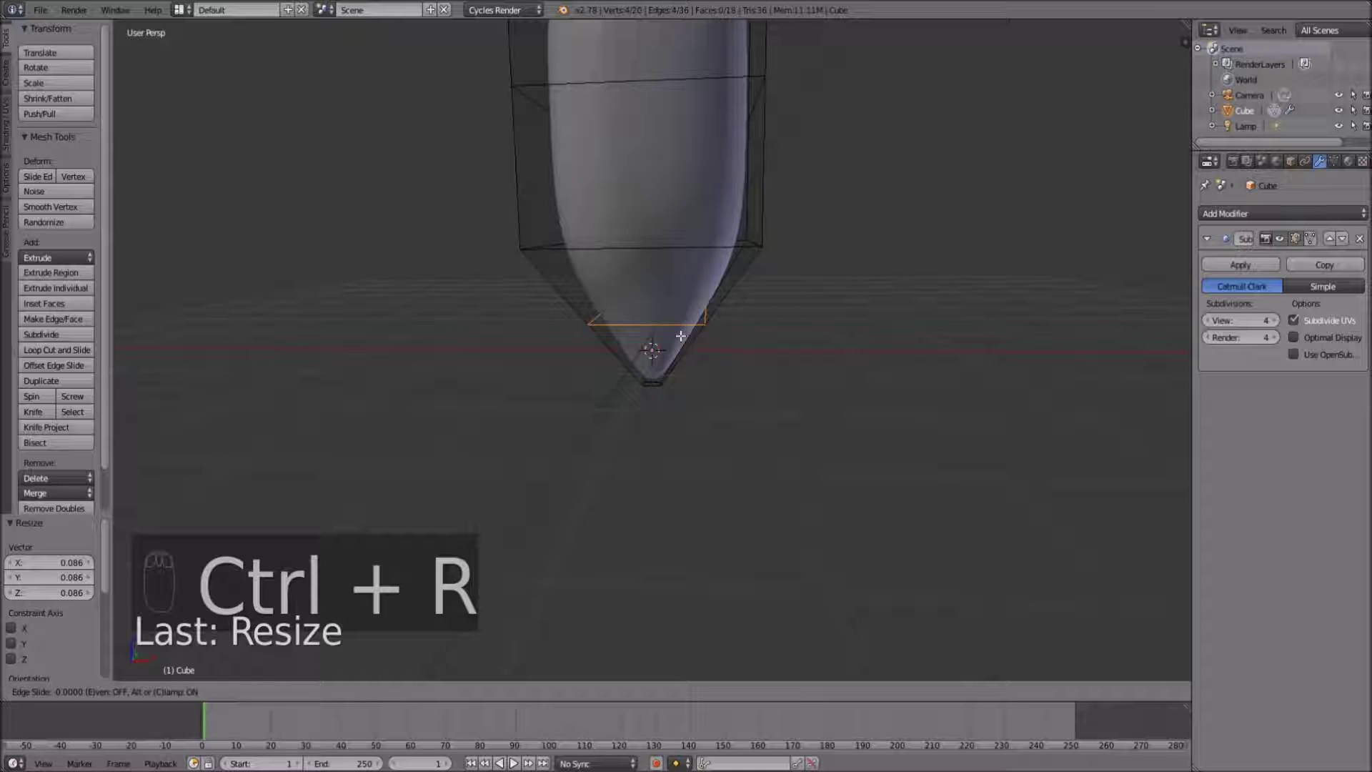
click(667, 433)
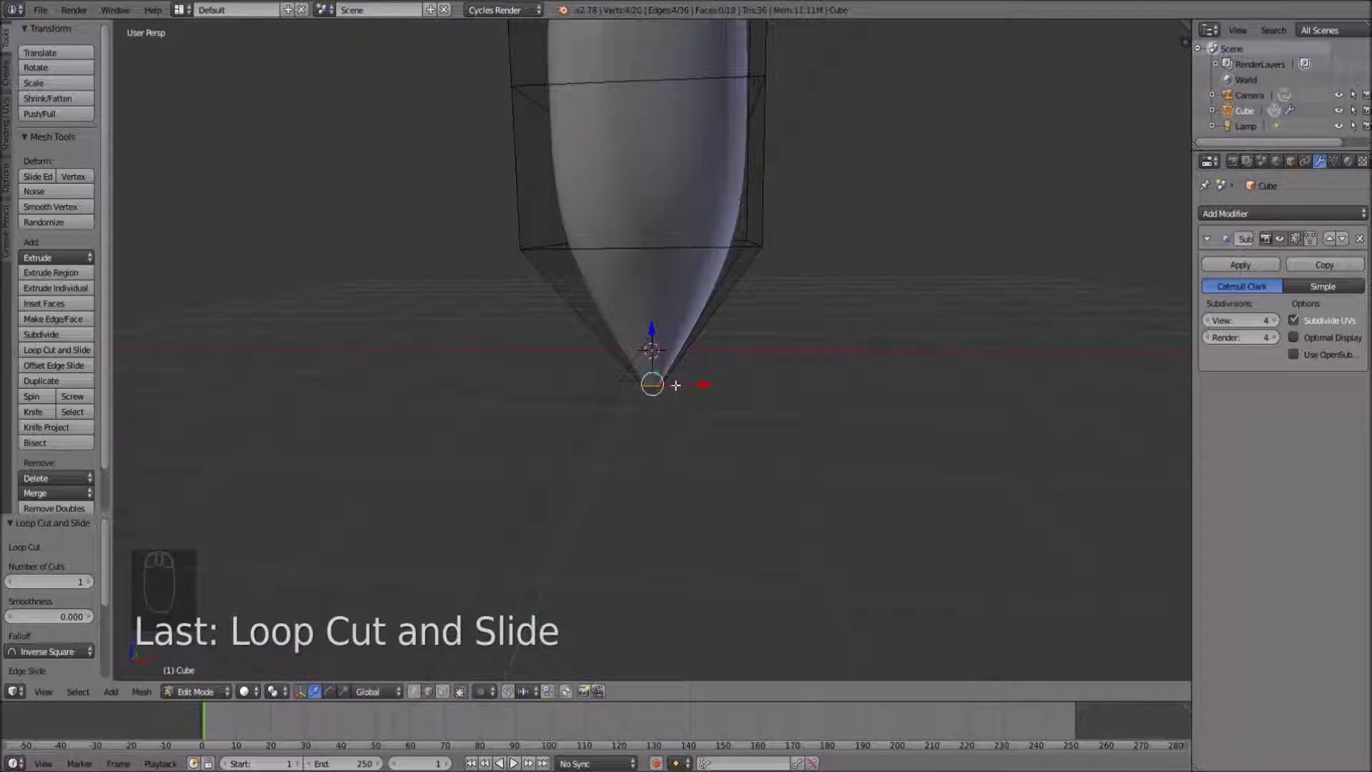
key(ctrl+r)
click(665, 364)
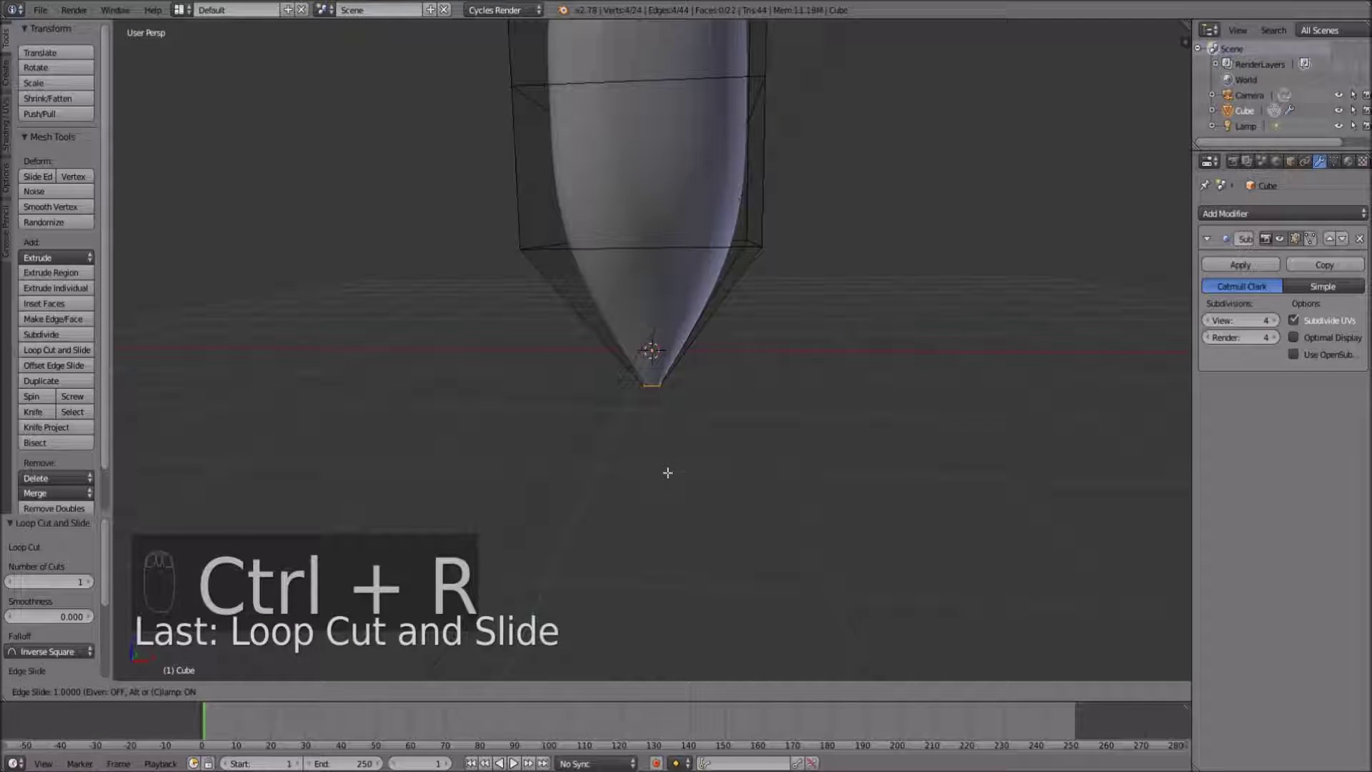
click(668, 457)
key(ctrl+r)
click(686, 356)
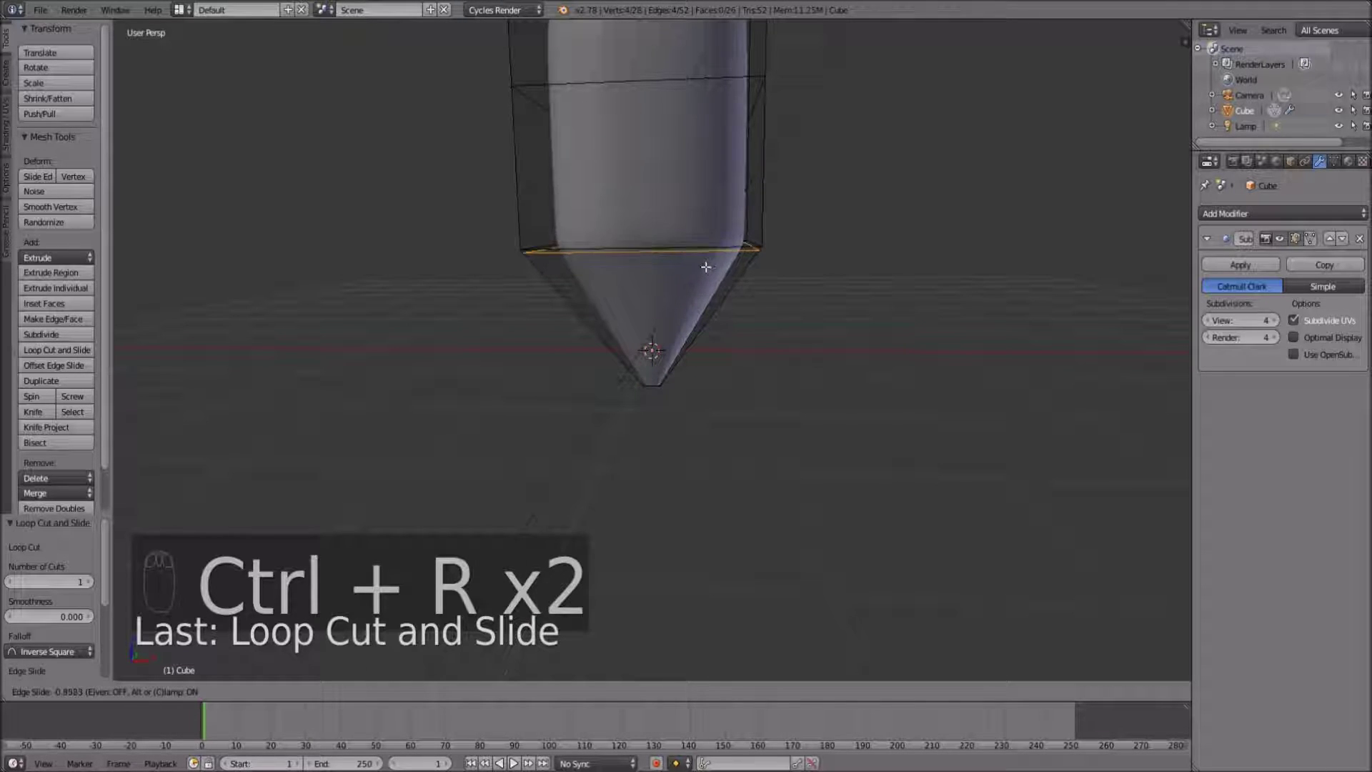
click(707, 265)
key(ctrl+r)
click(751, 211)
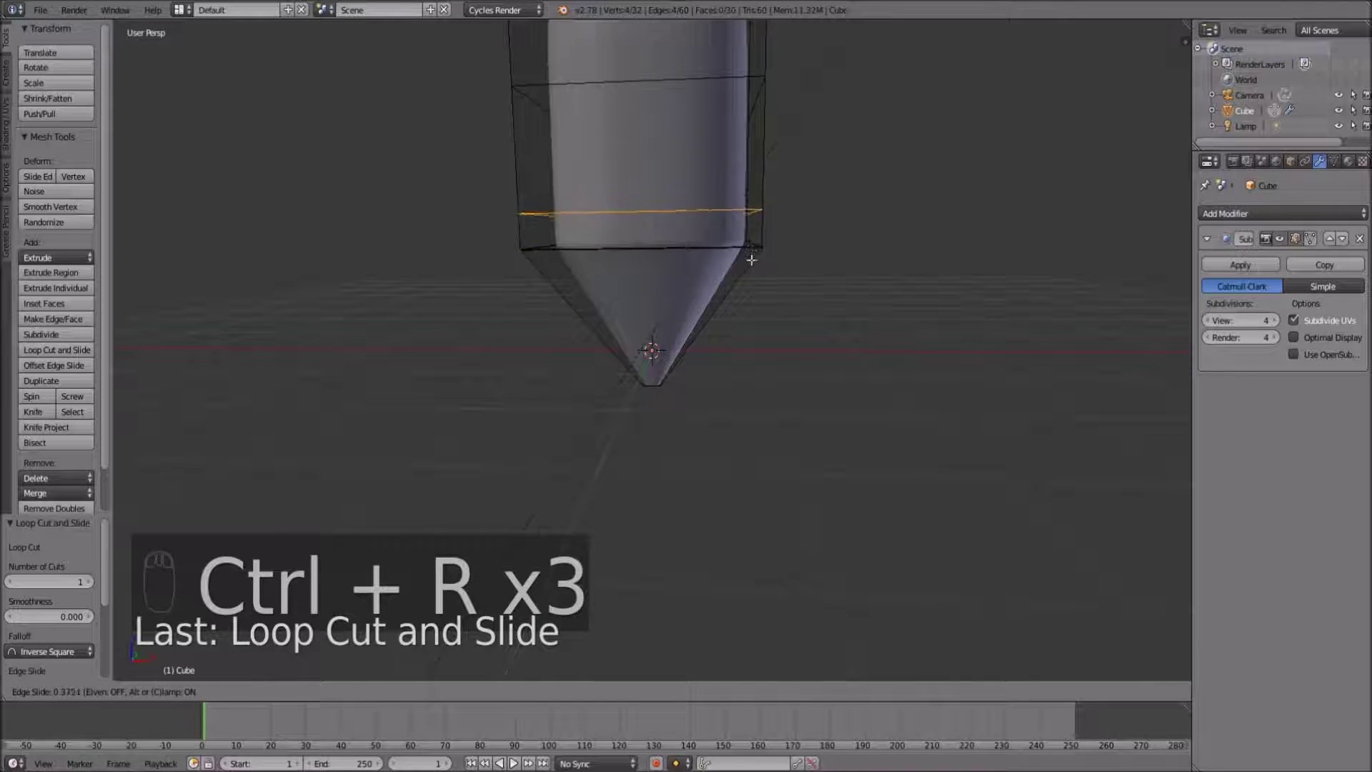
click(751, 289)
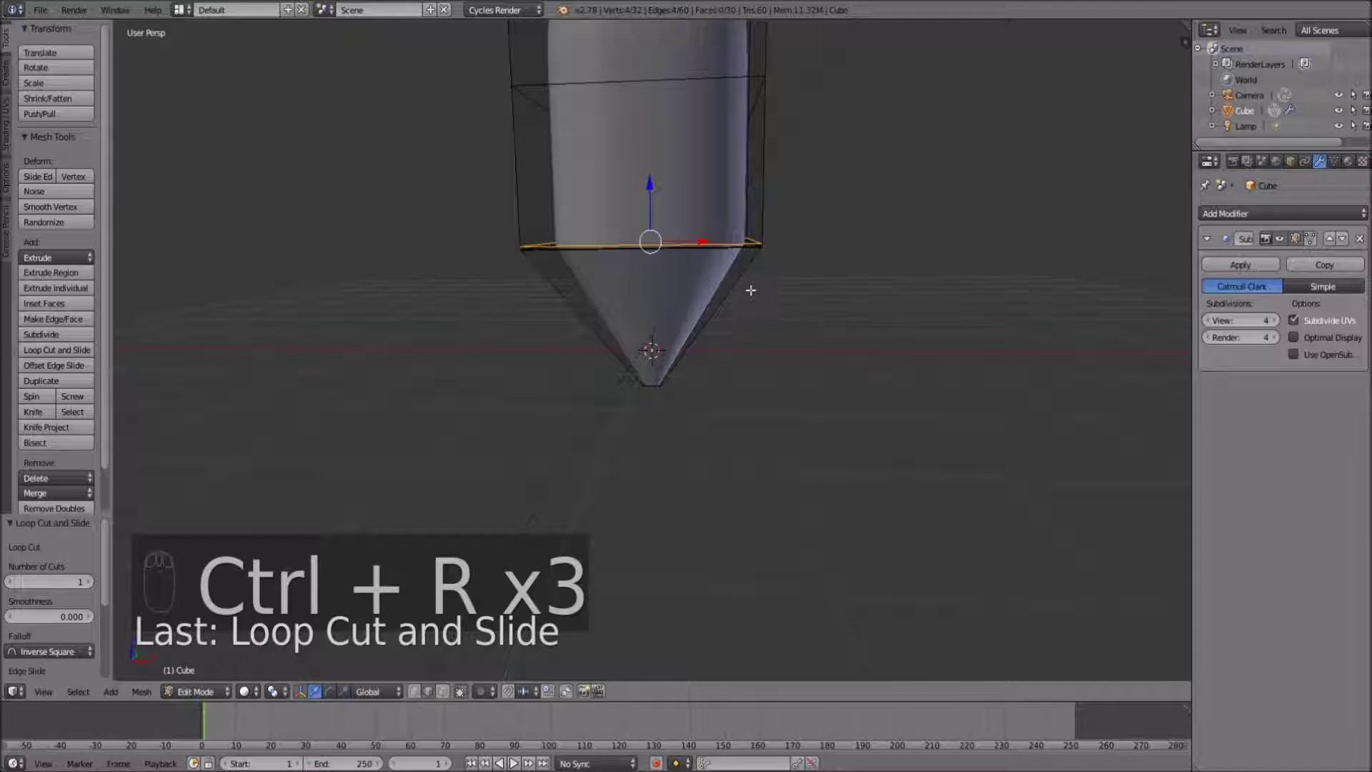
key(ctrl+r)
click(751, 282)
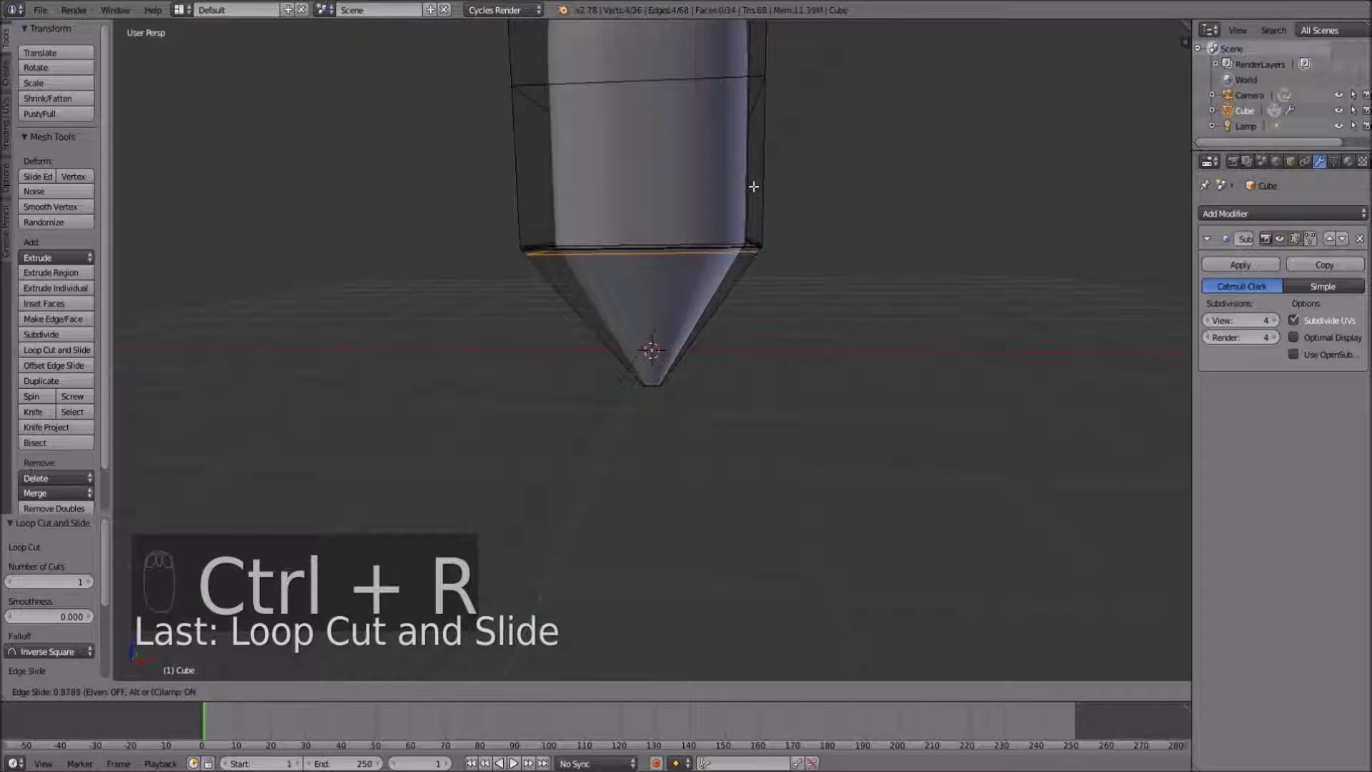
click(752, 187)
Add two loop cuts hugging the top edge to flatten the top
scroll(751, 187, down, 4)
key(ctrl+r)
click(715, 190)
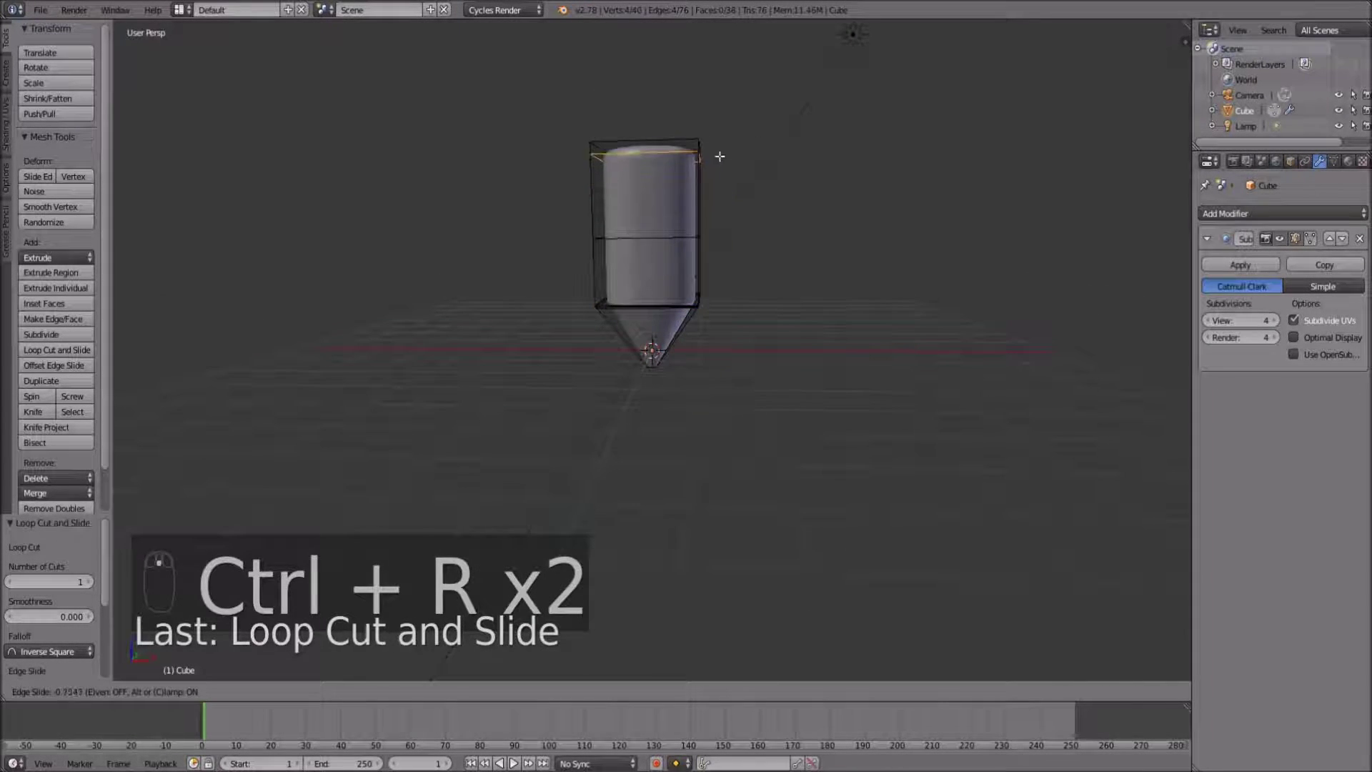
click(722, 144)
key(ctrl+r)
click(703, 179)
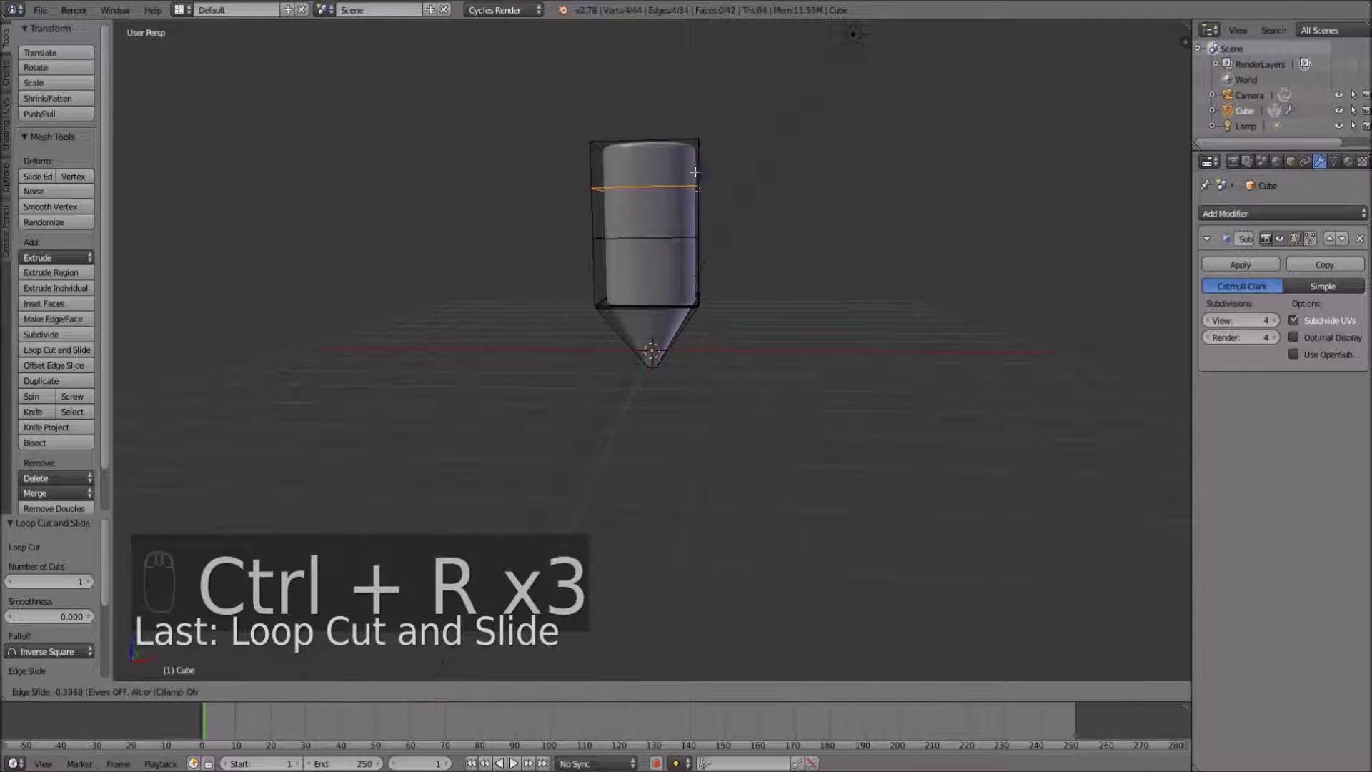
click(703, 131)
mouse_move(713, 165)
middle_down()
mouse_move(714, 214)
mouse_move(707, 165)
middle_up()
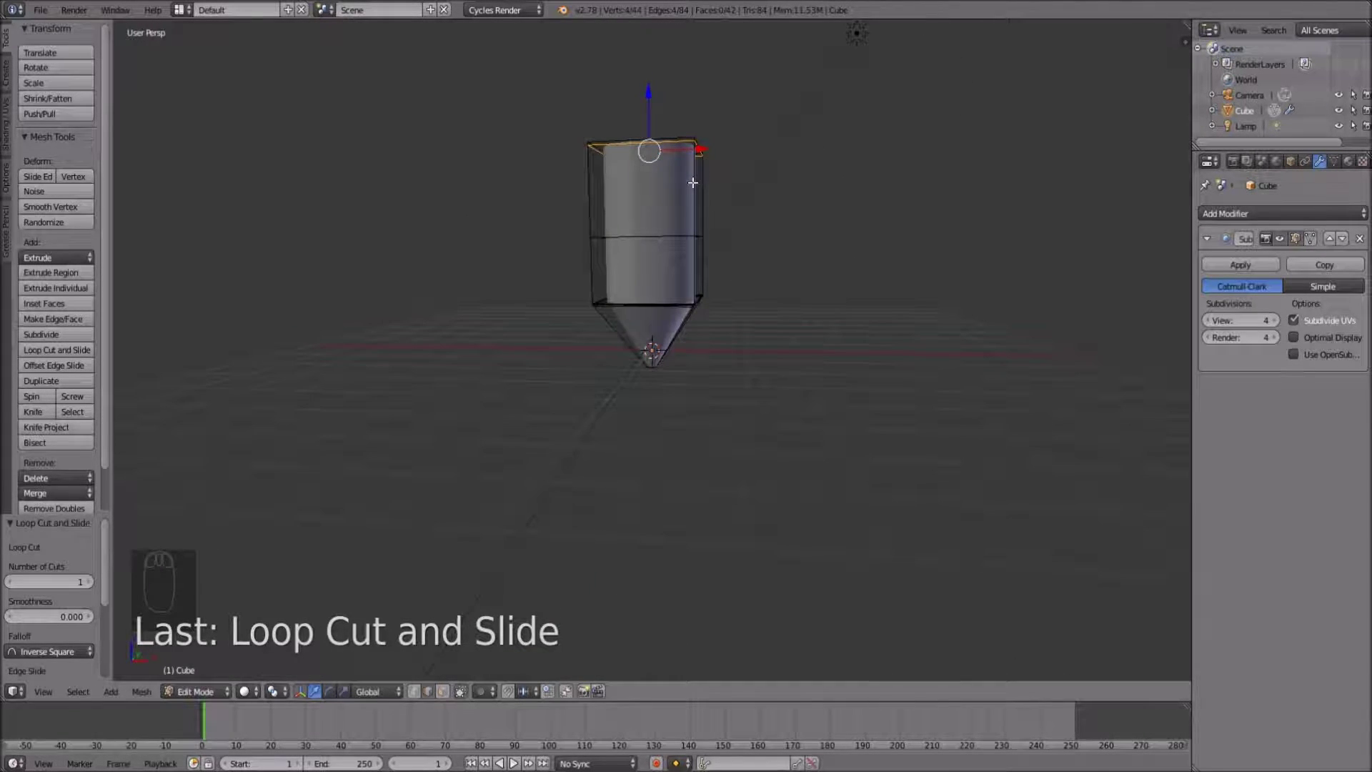
Back in Object Mode, shade the shaft smooth and apply its Subdivision Surface modifier
key(Tab)
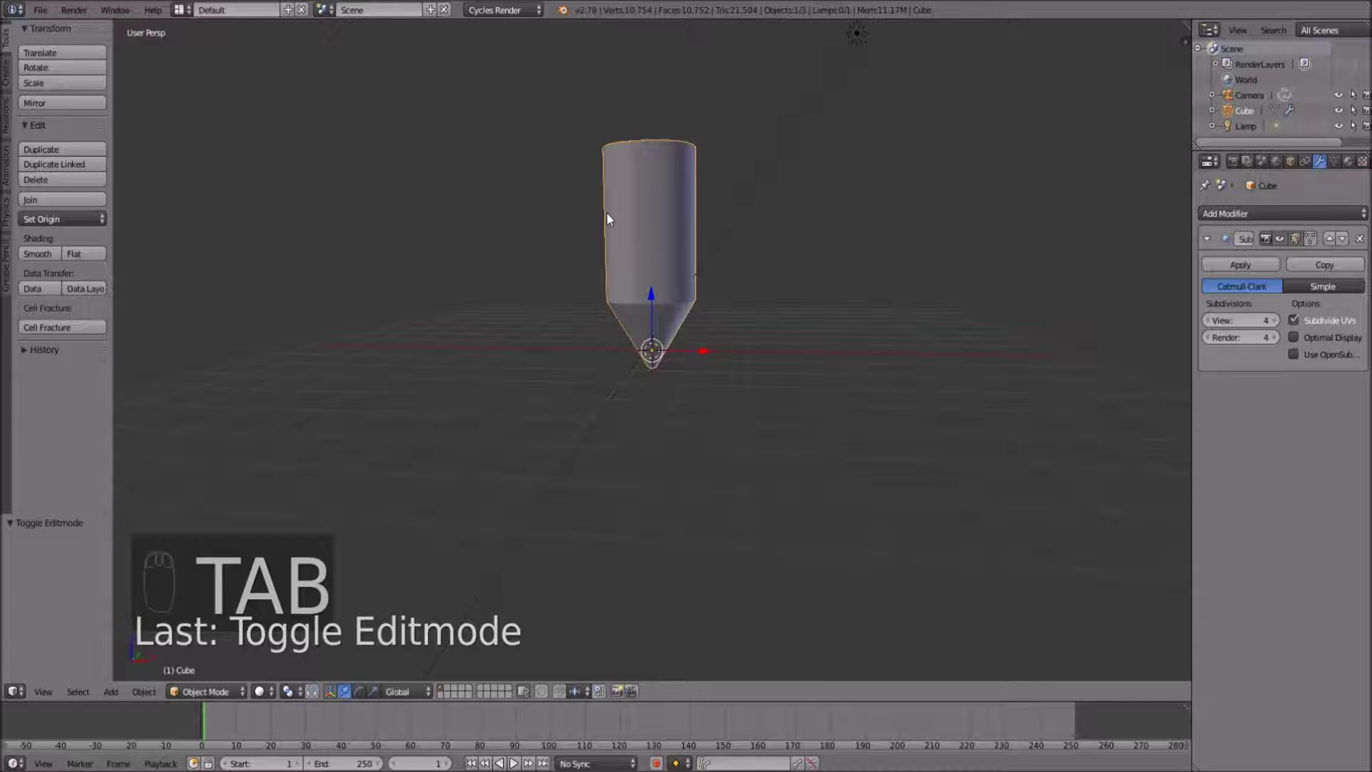
click(35, 253)
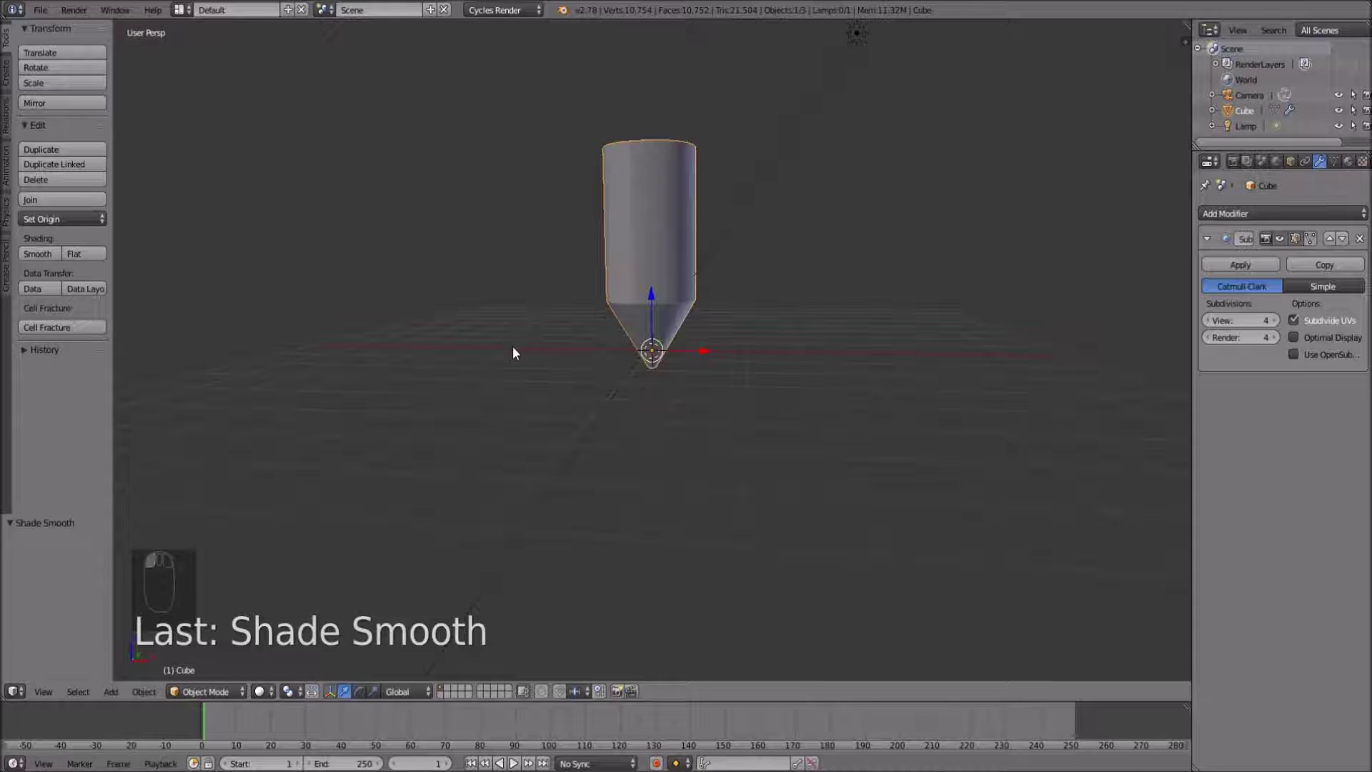
middle_drag(513, 347, 448, 346)
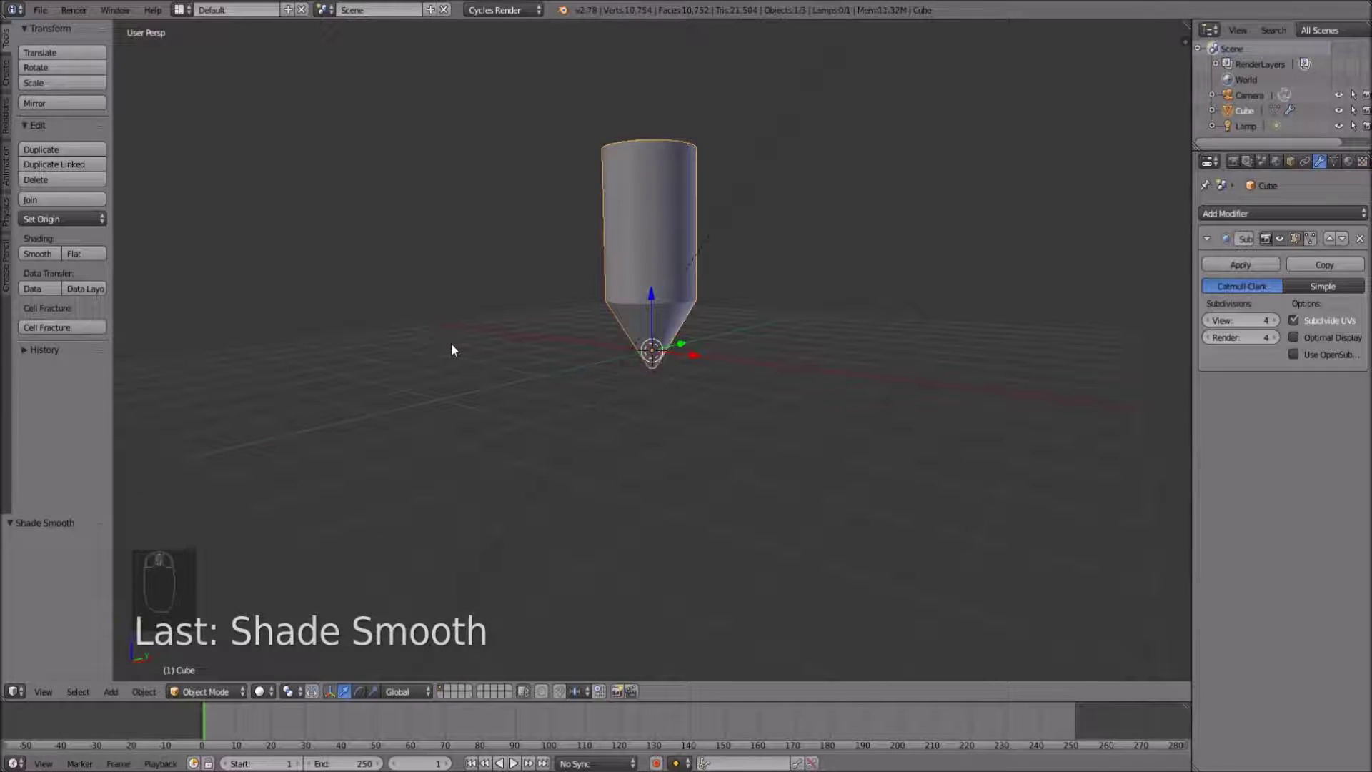
click(1256, 265)
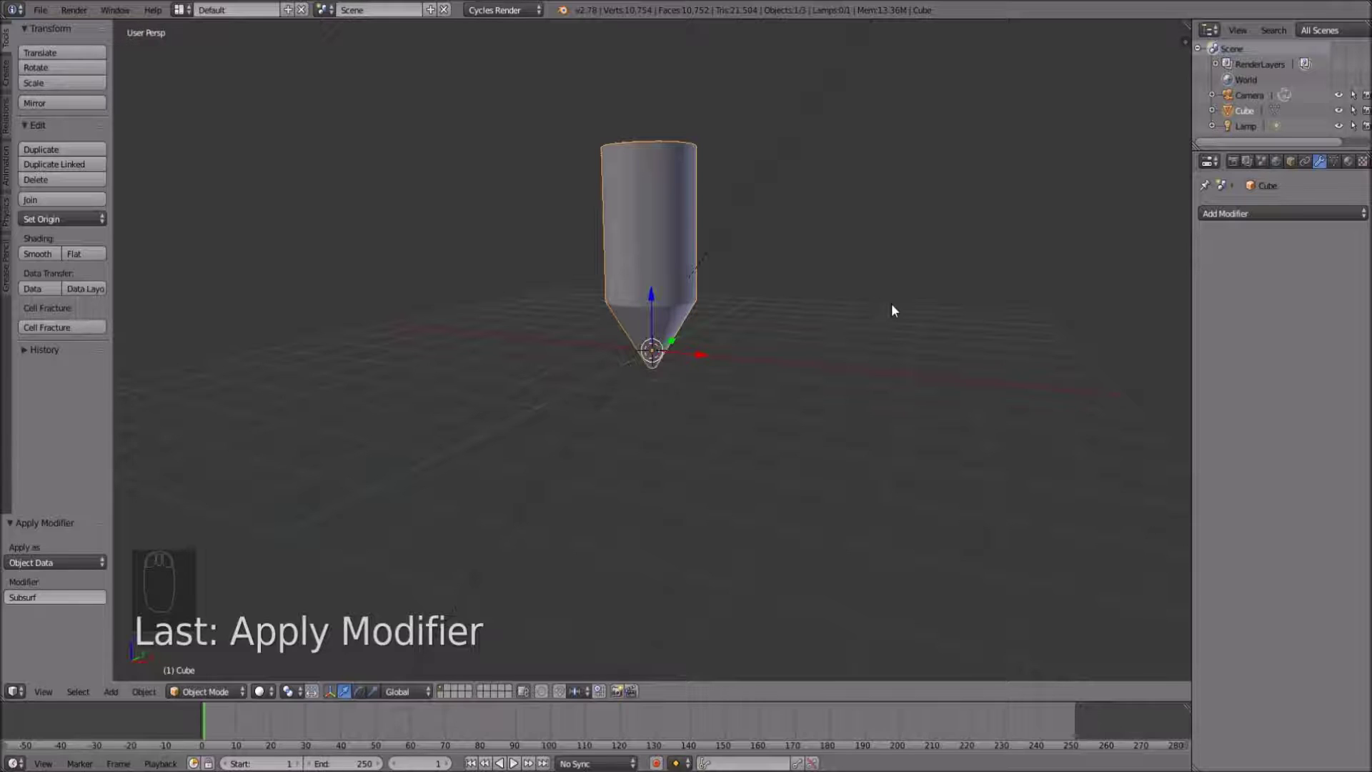
Add a cylinder with 6 vertices to the scene
key(shift+a)
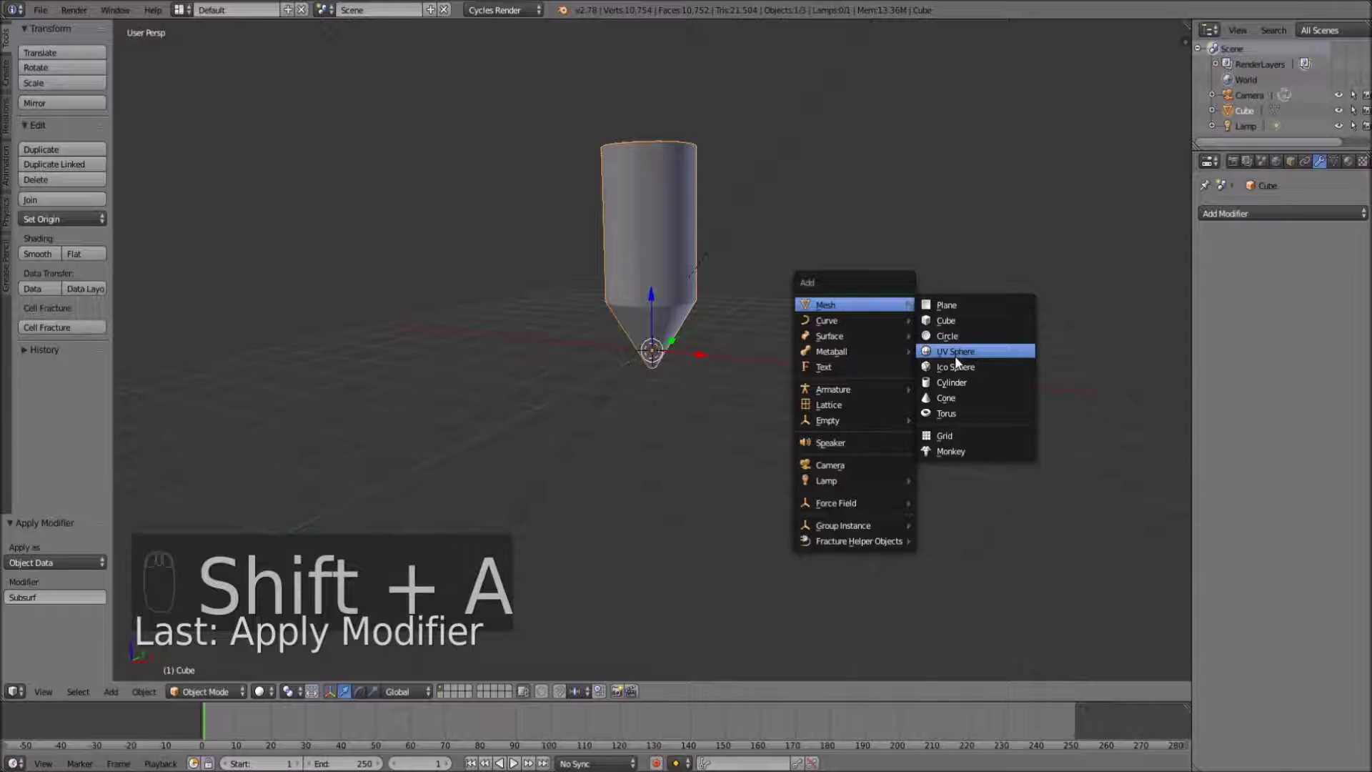
click(957, 383)
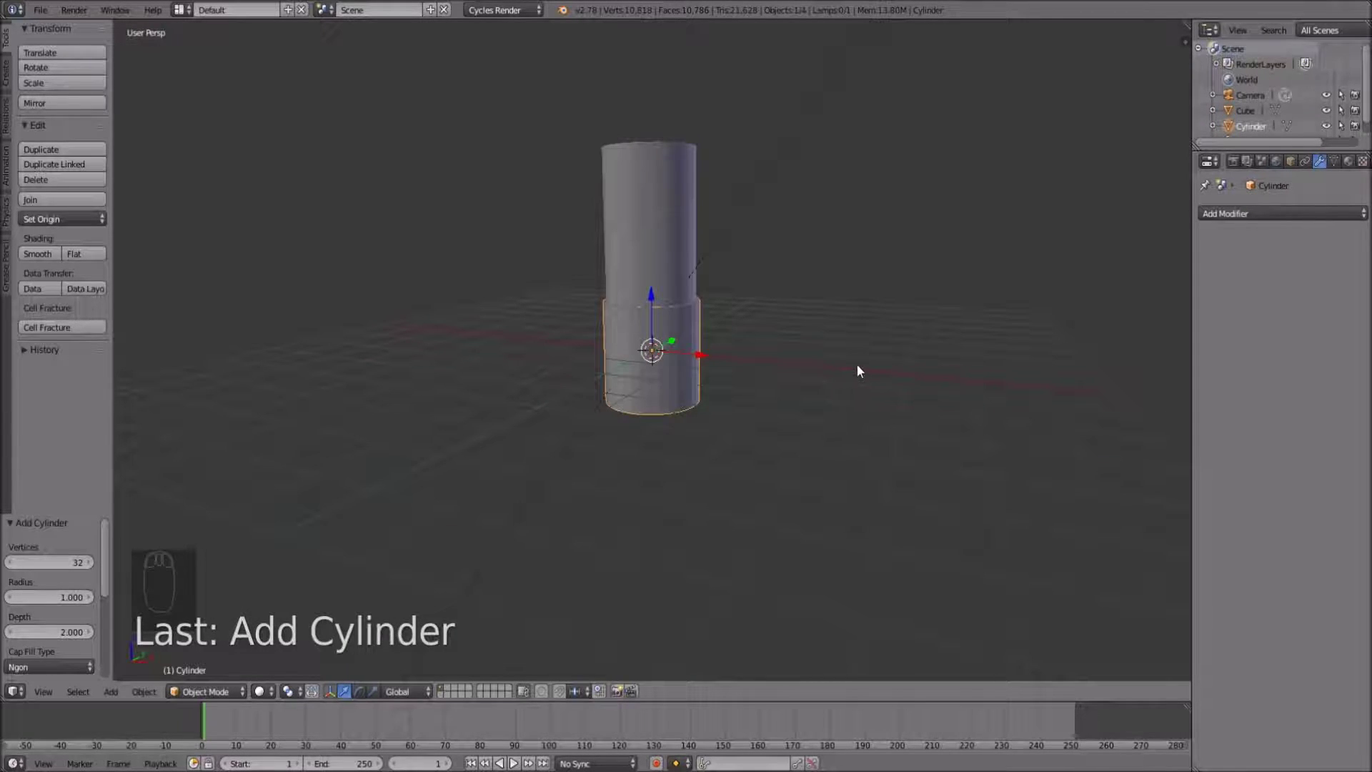
click(60, 565)
text(6)
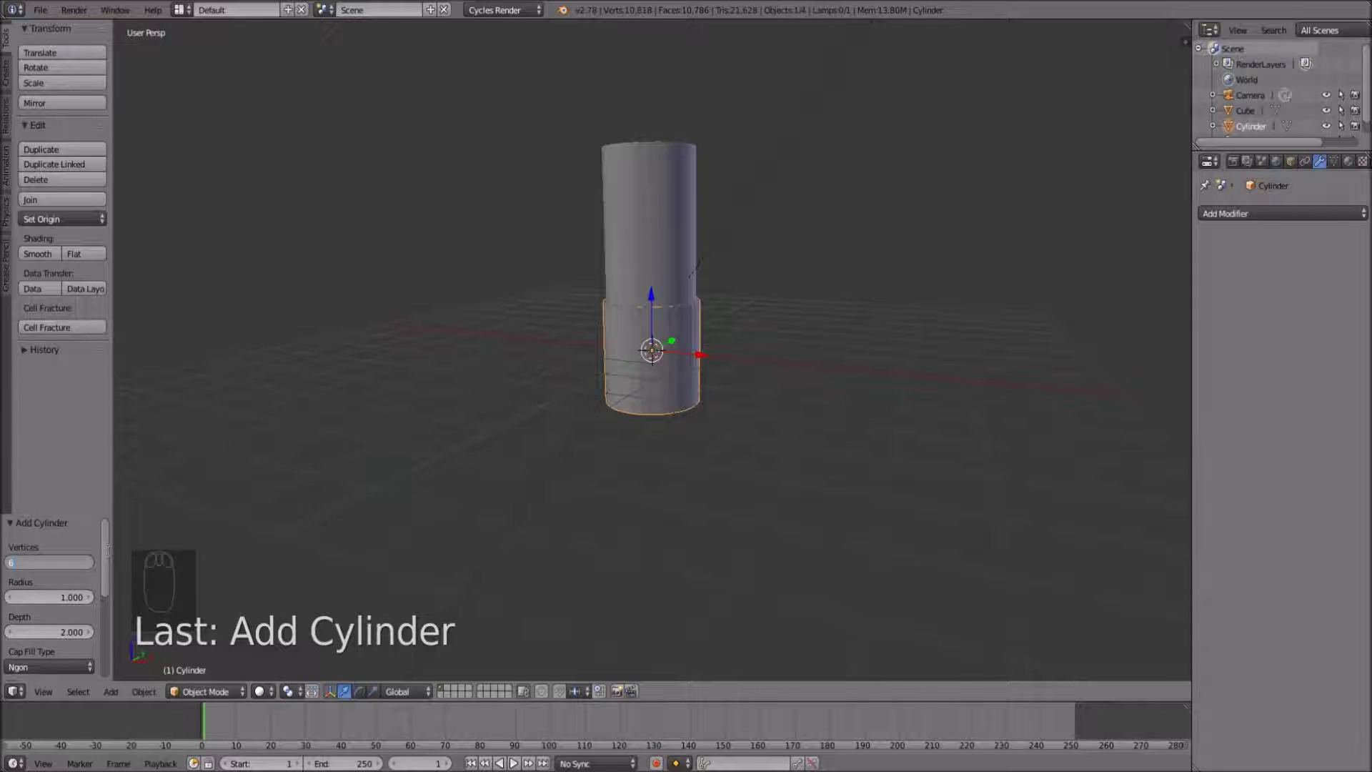
key(Return)
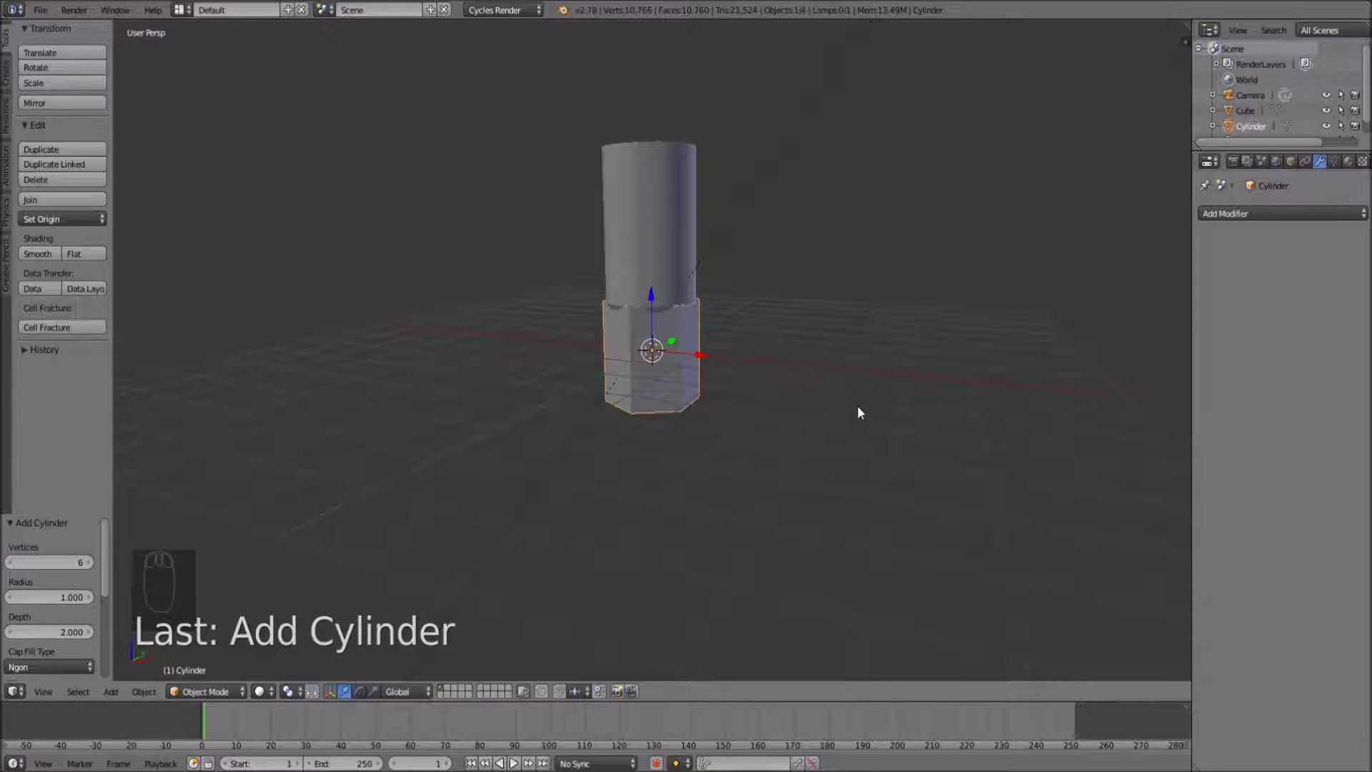
middle_drag(857, 410, 739, 426)
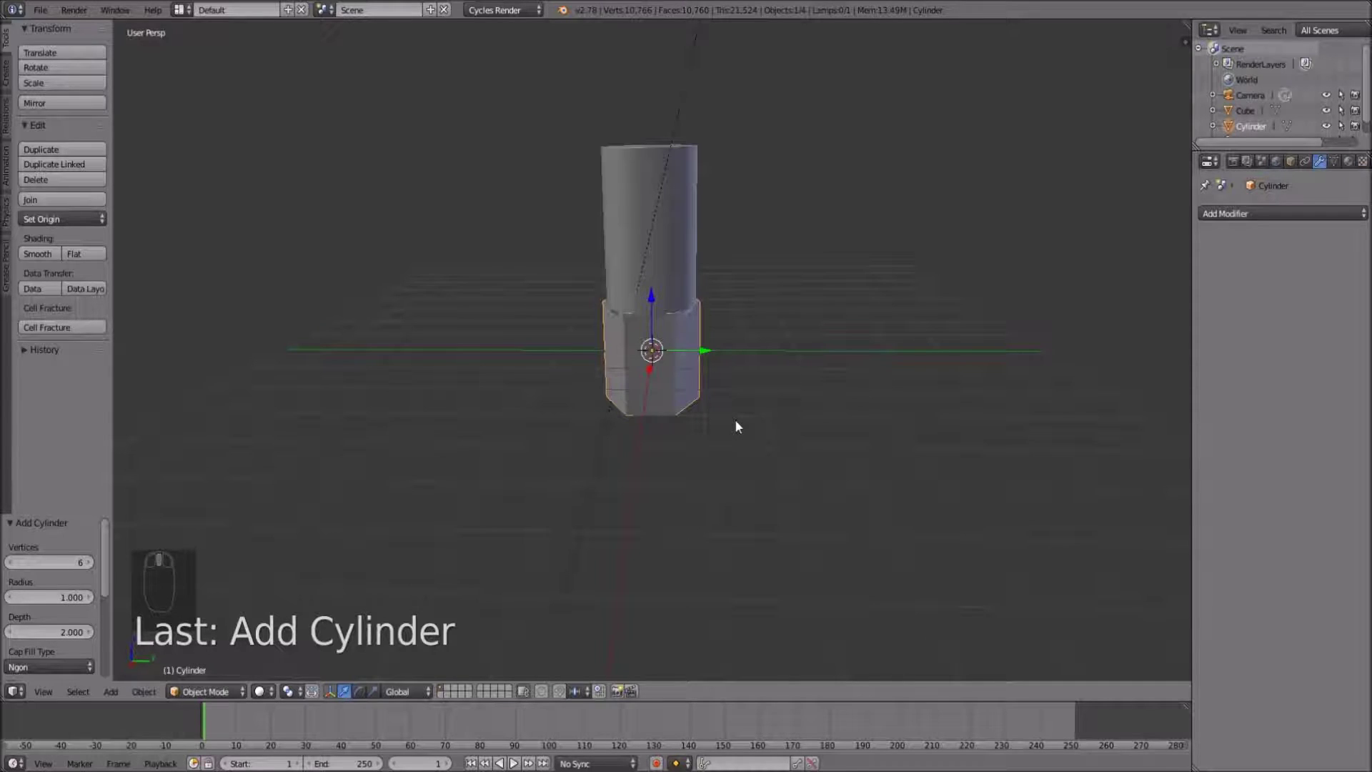
Move the hexagonal cylinder along Y, stretch it taller on Z and widen it to 2.767 on X
key(g)
key(x)
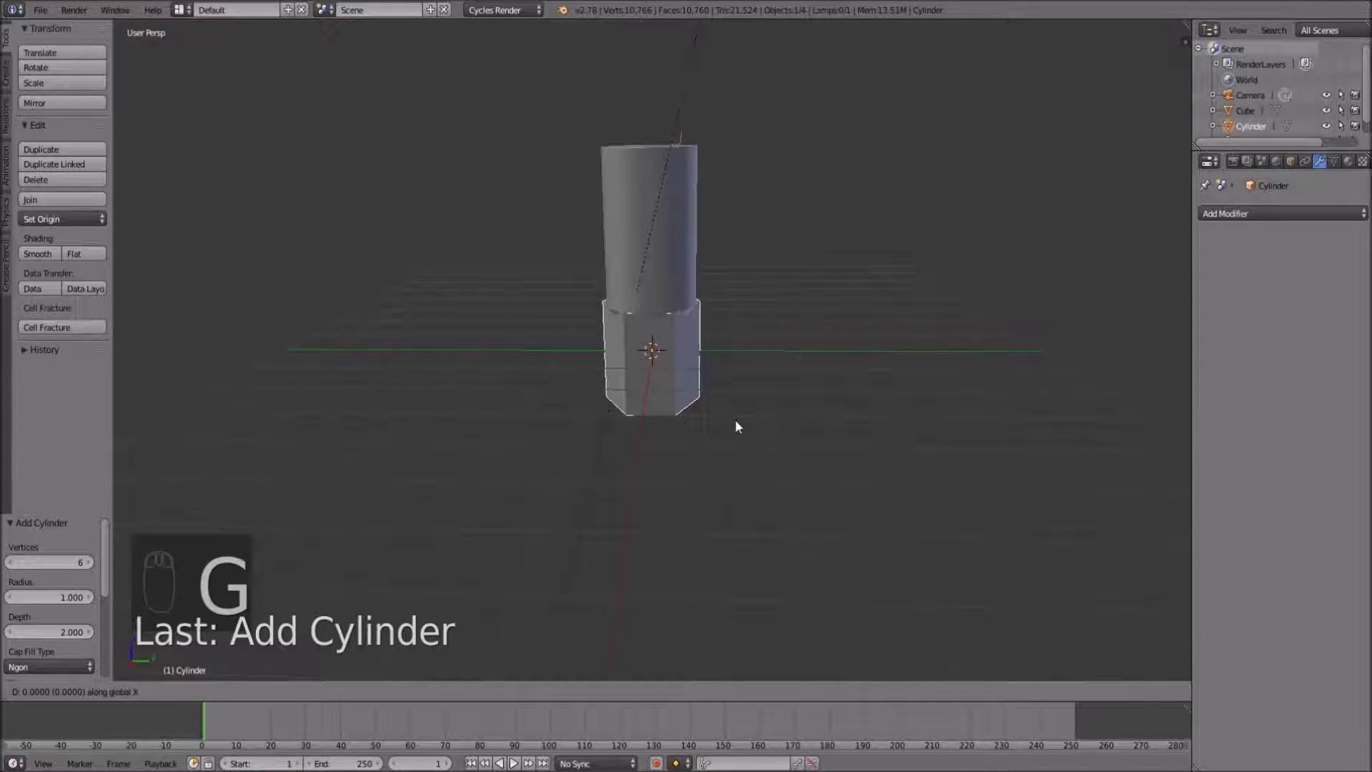
key(y)
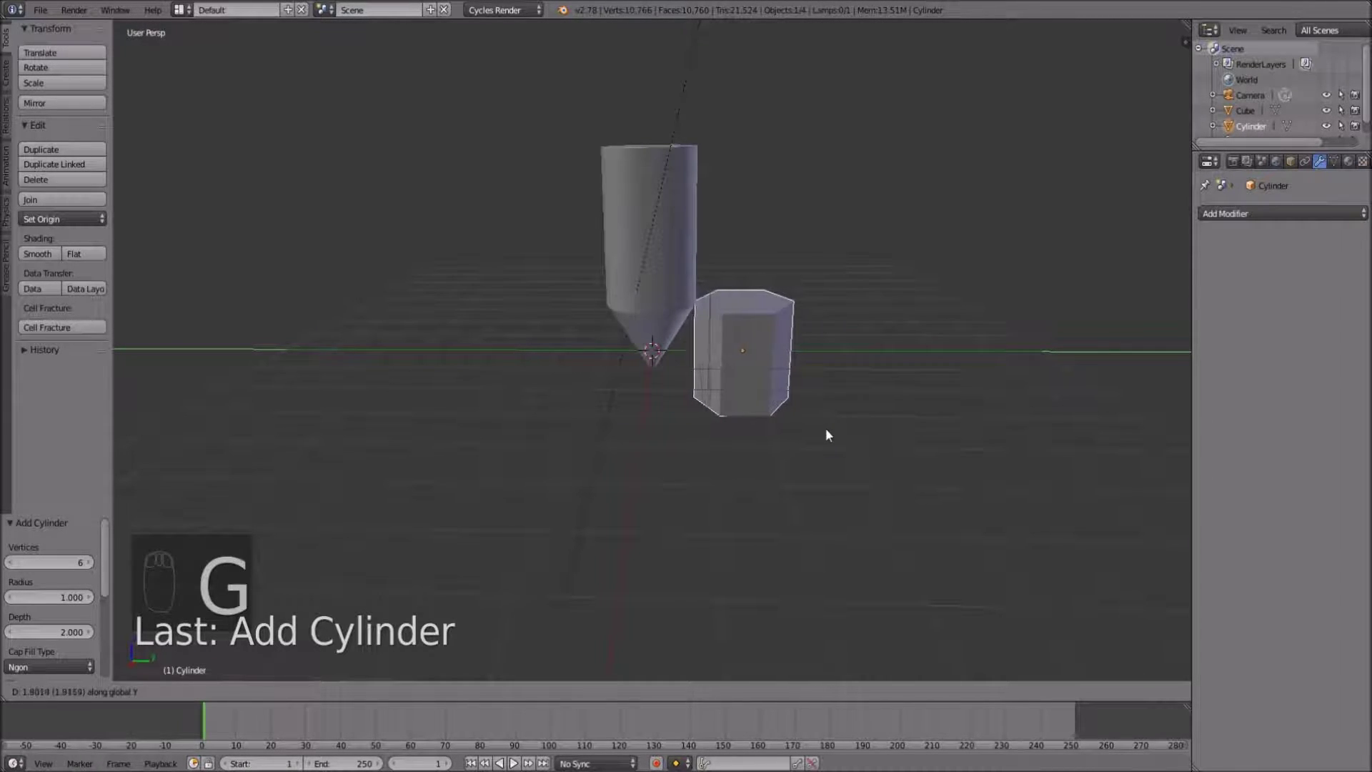
click(827, 430)
key(s)
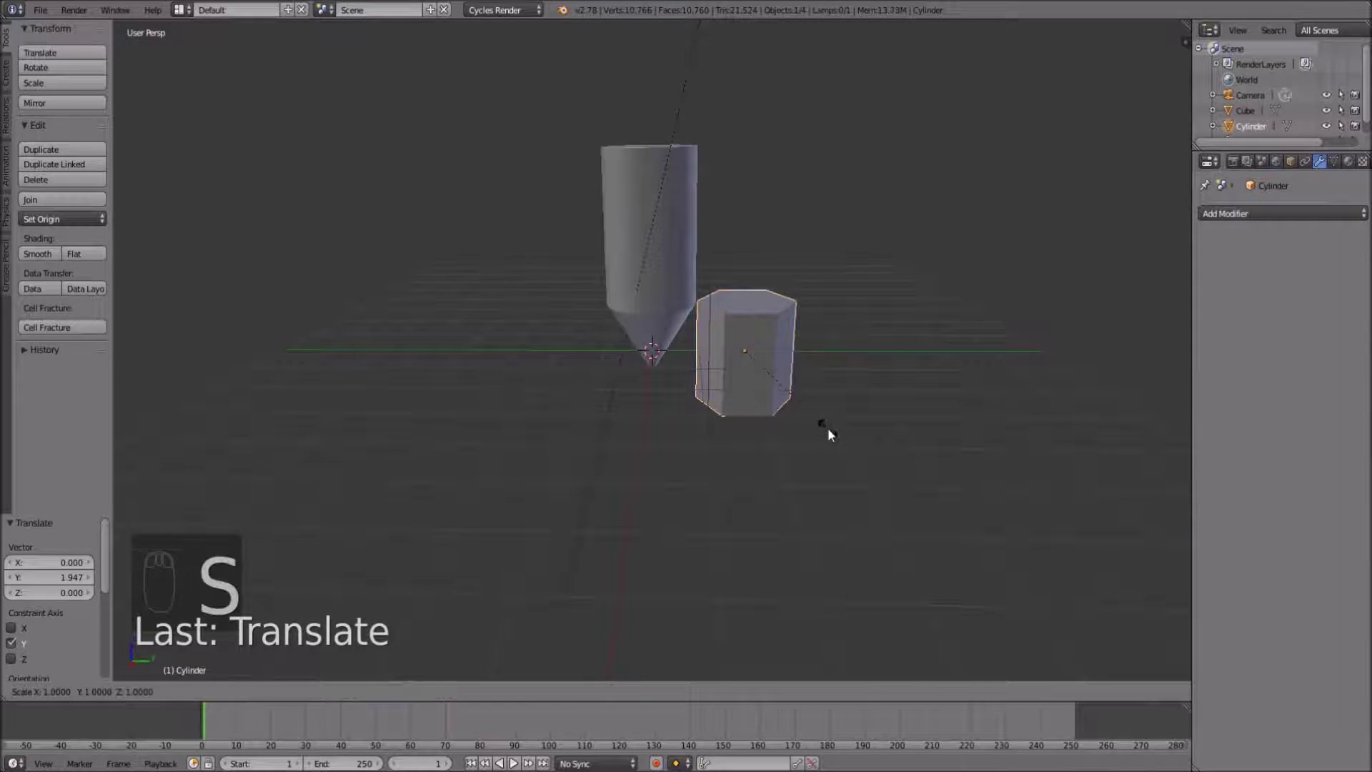
key(z)
click(975, 389)
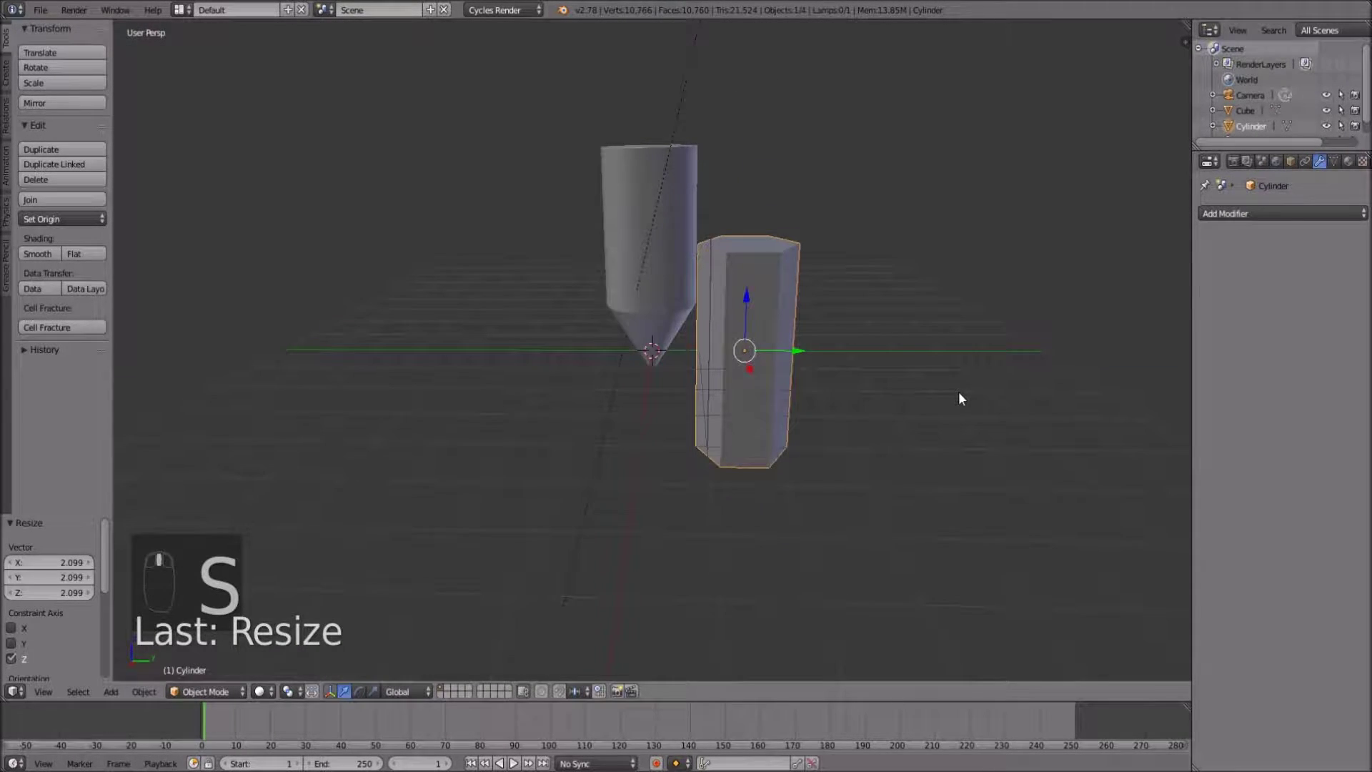
middle_drag(958, 395, 928, 424)
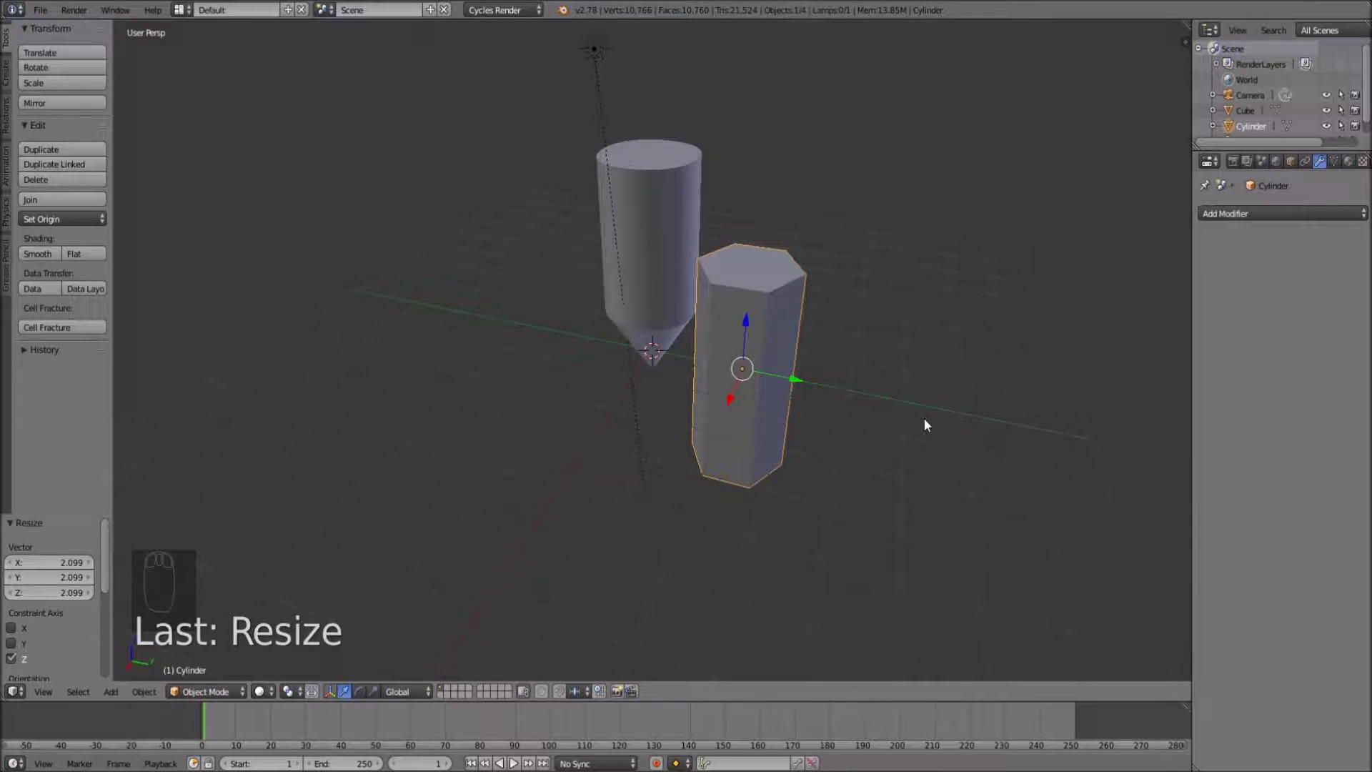
key(s)
key(x)
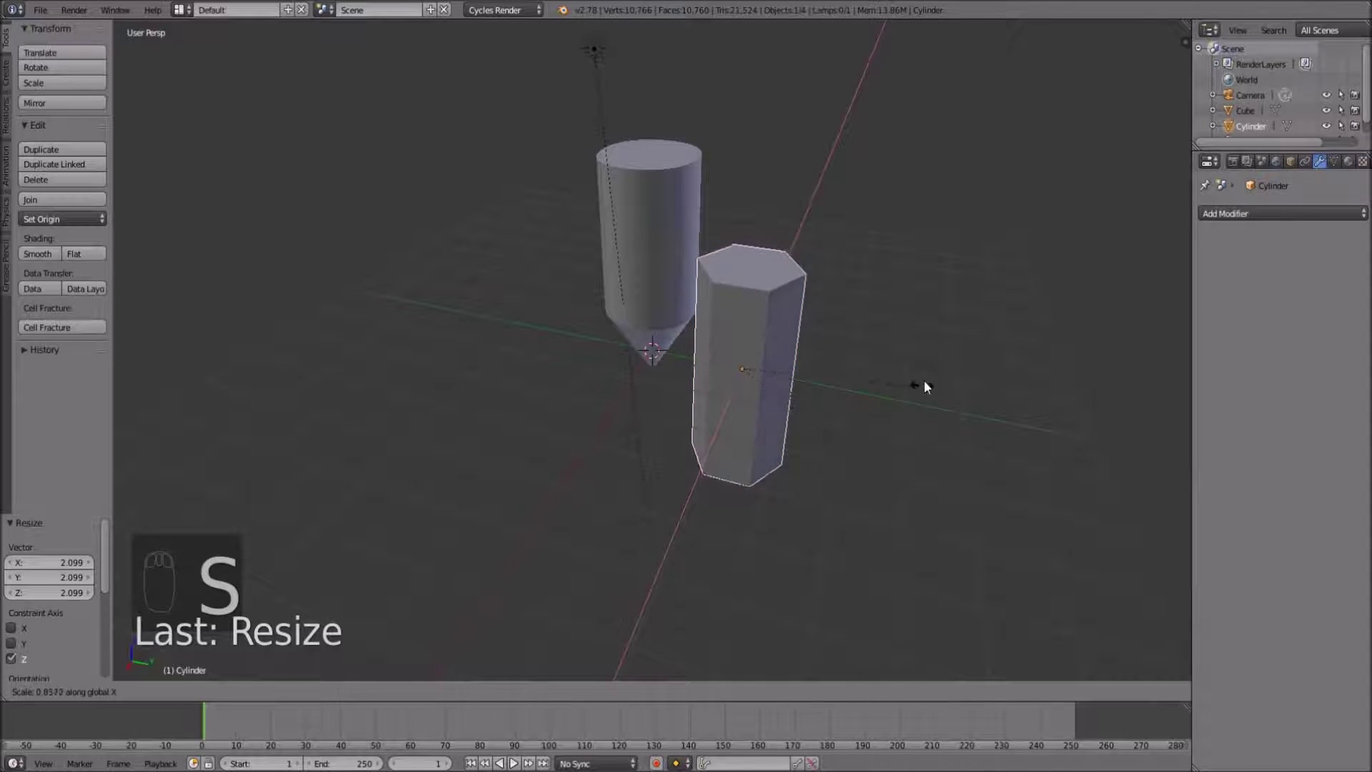
click(1166, 48)
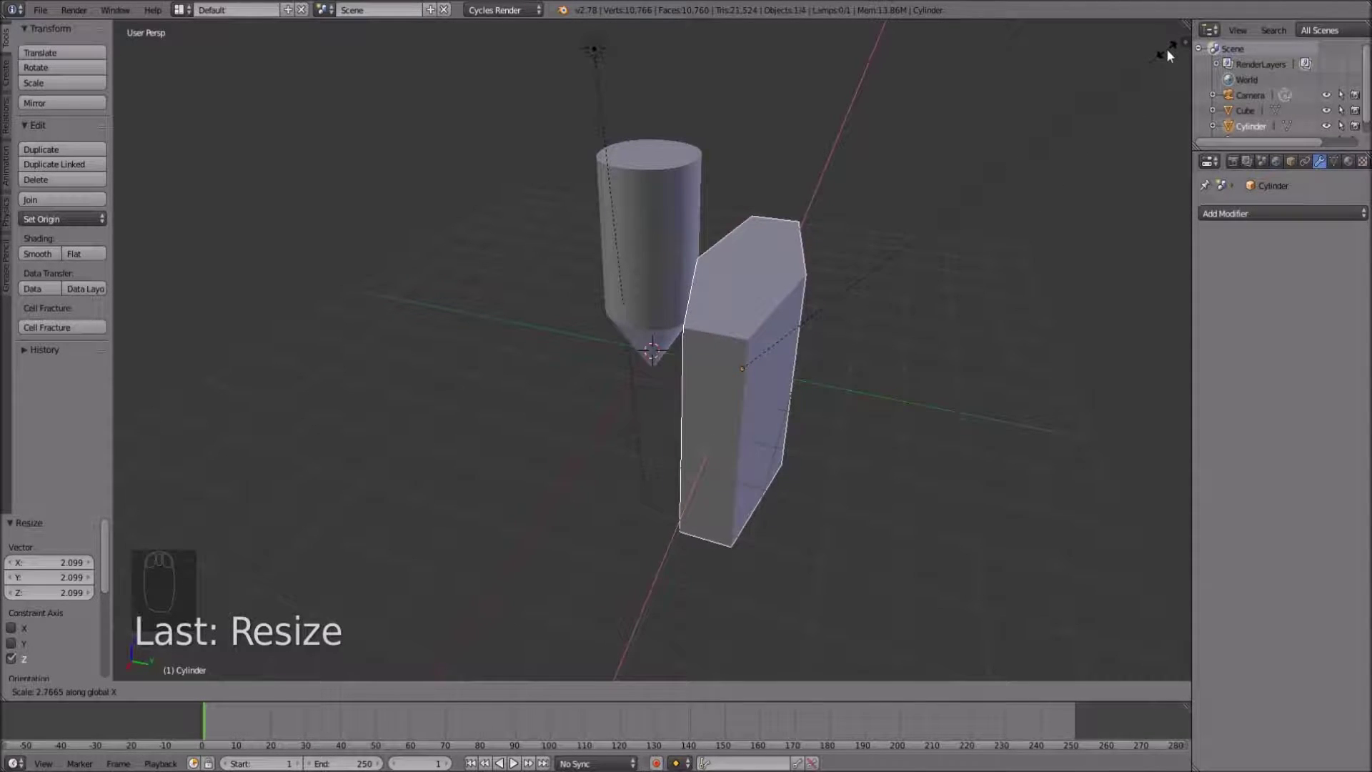
middle_drag(1103, 90, 812, 275)
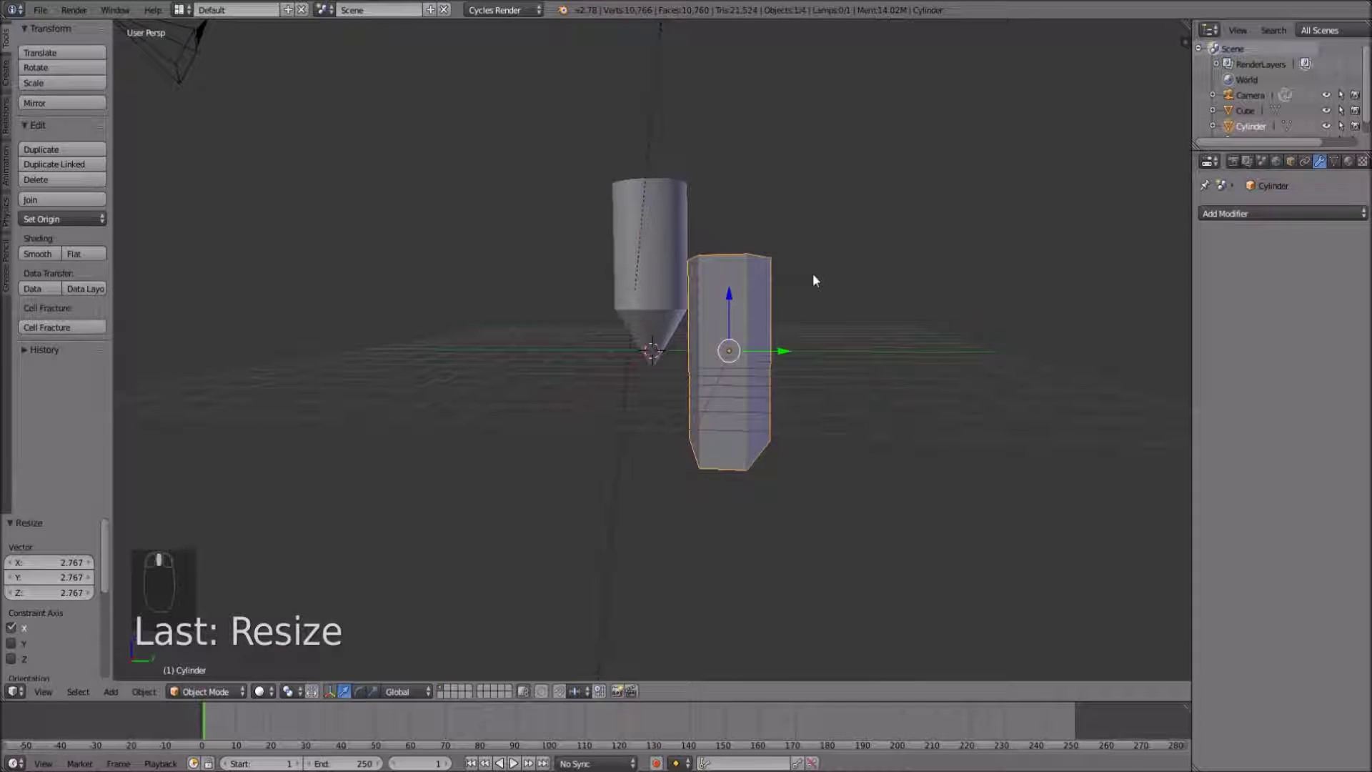
Tilt the prism -15.6° on X, shift it along Y, then tilt a further -6.7°
key(r)
key(x)
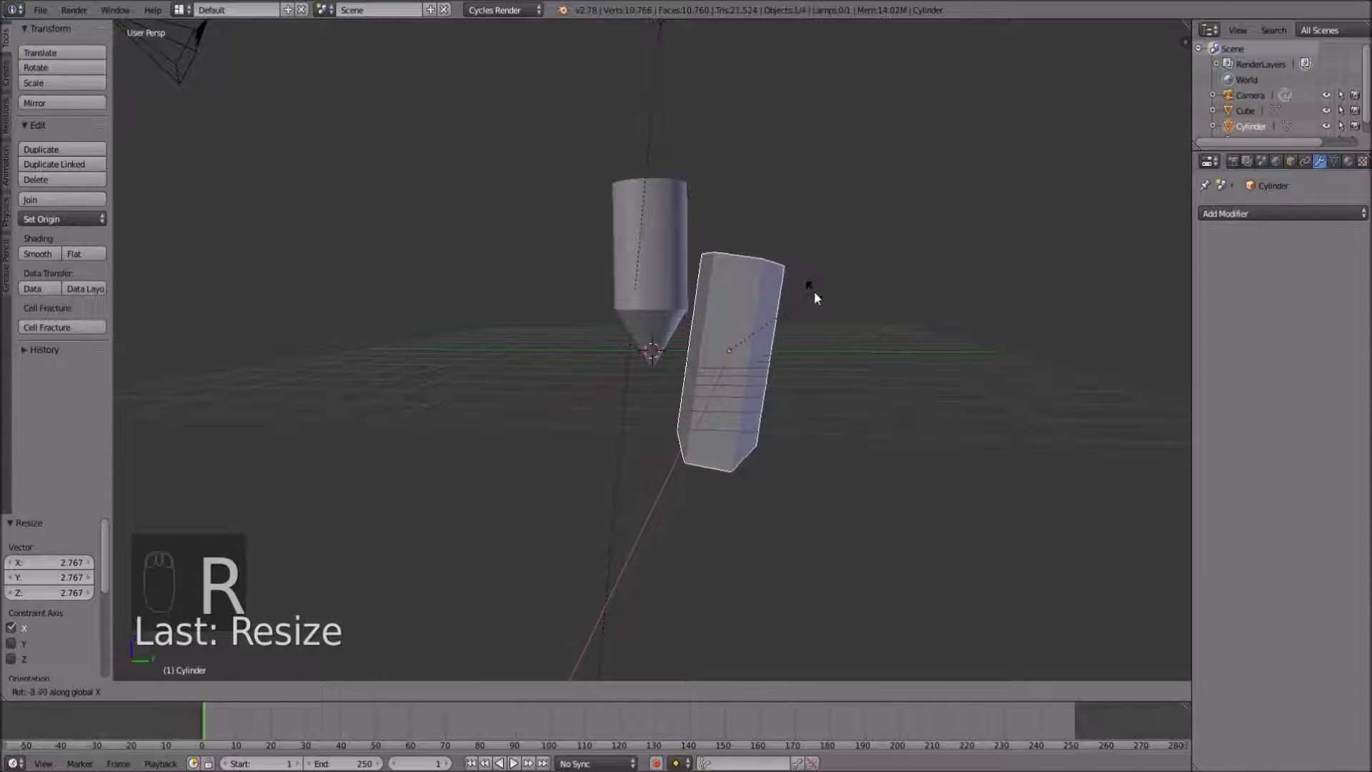
click(814, 307)
key(g)
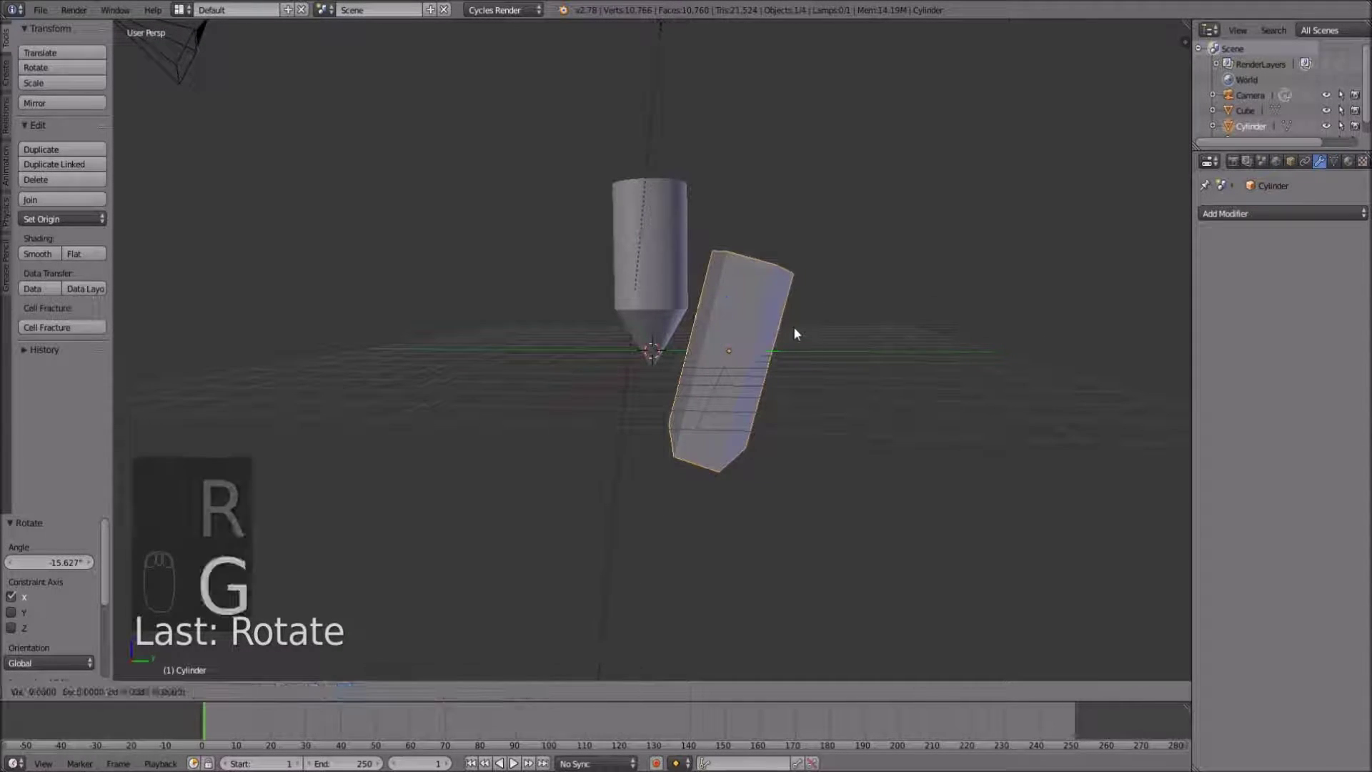
key(y)
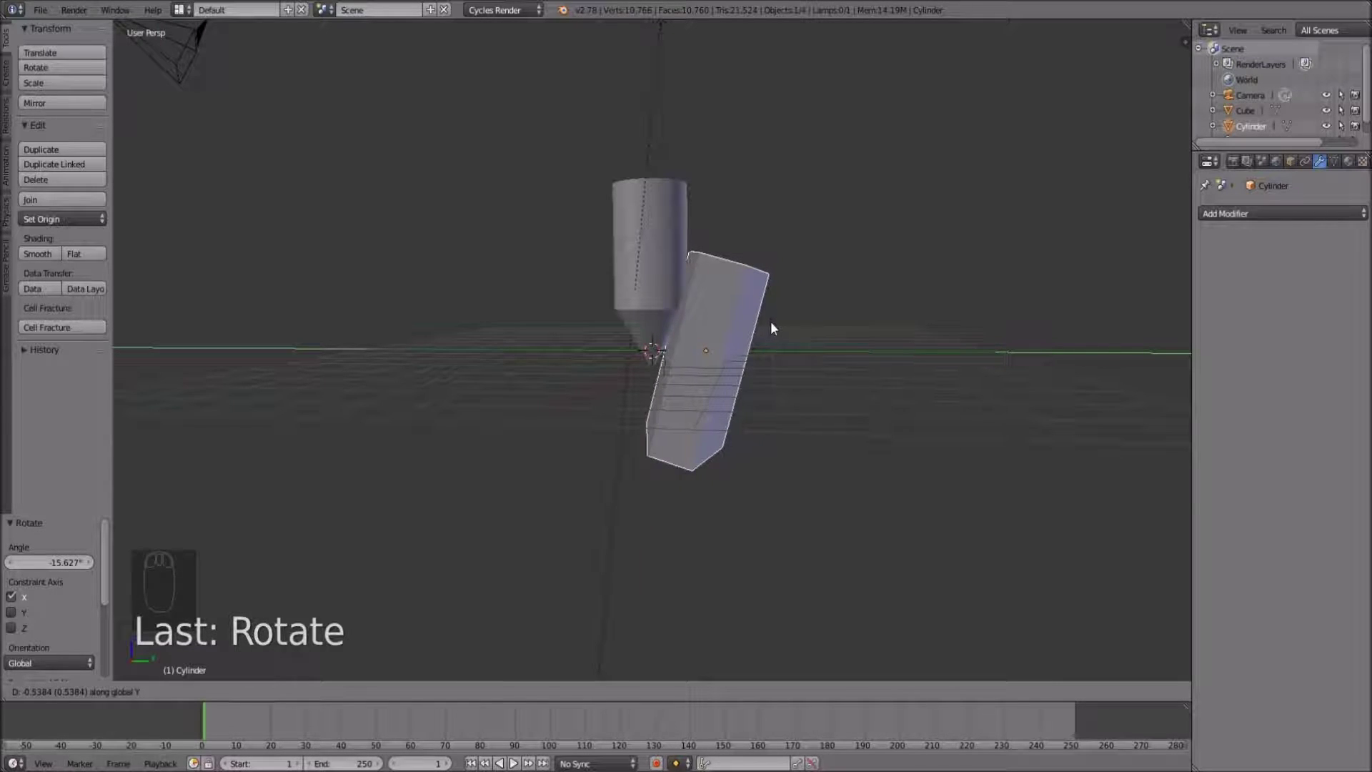
click(770, 320)
key(r)
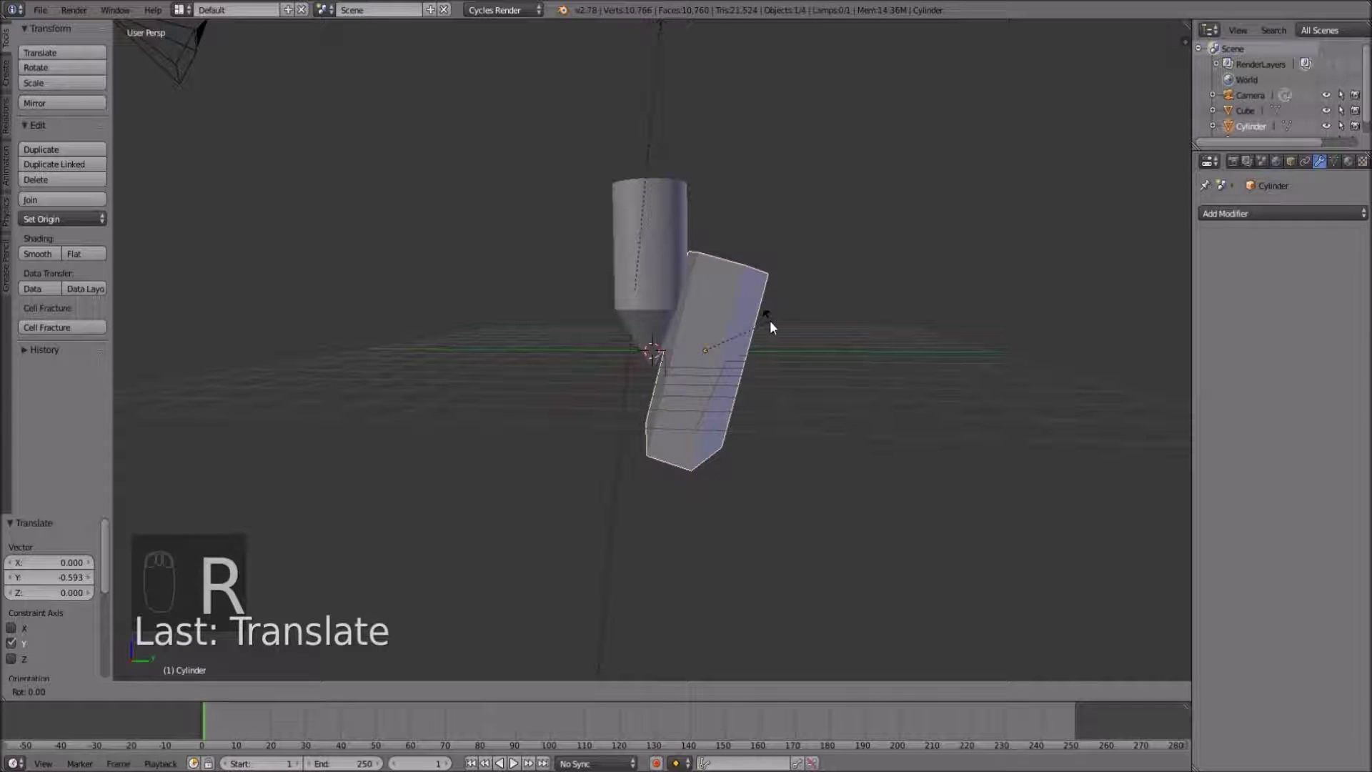
key(x)
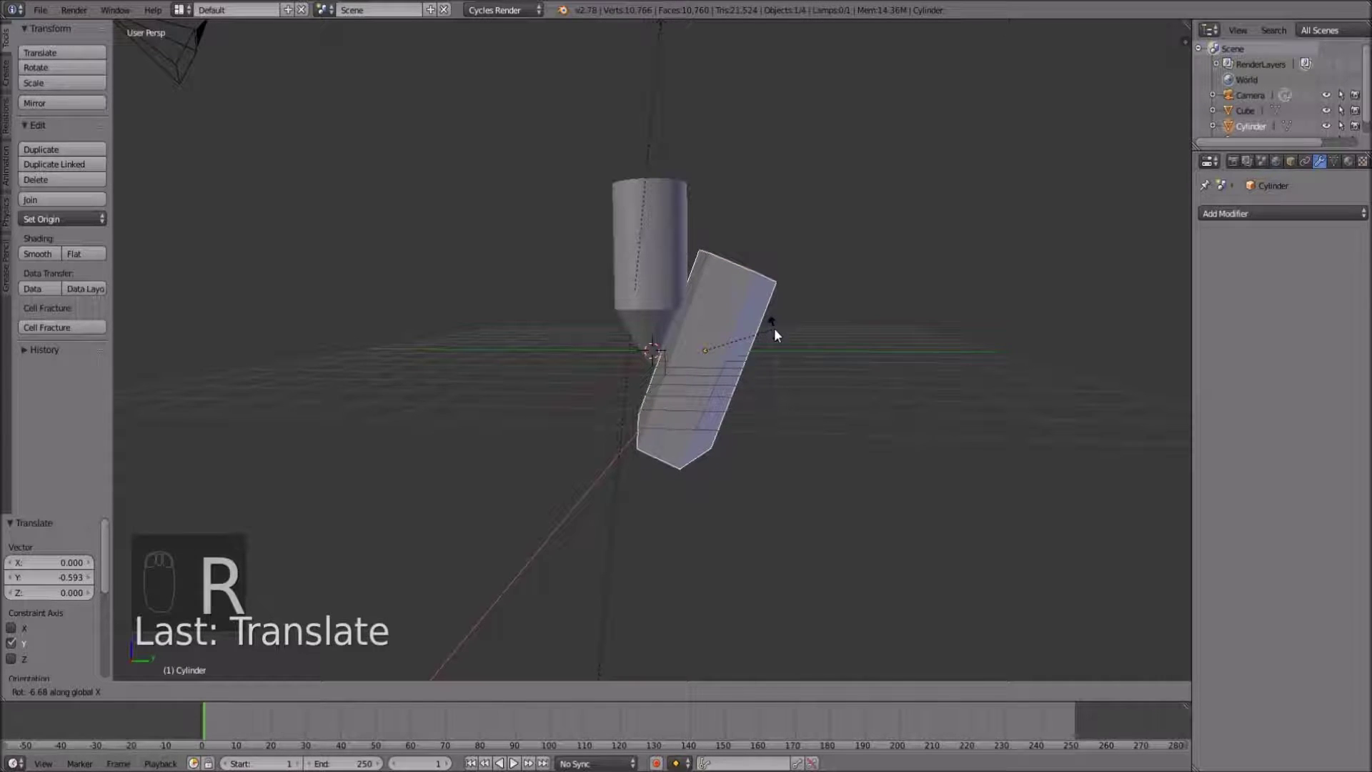
click(773, 328)
Nudge the prism -0.057 along Y so it crosses the shaft's pointed tip
scroll(684, 375, up, 8)
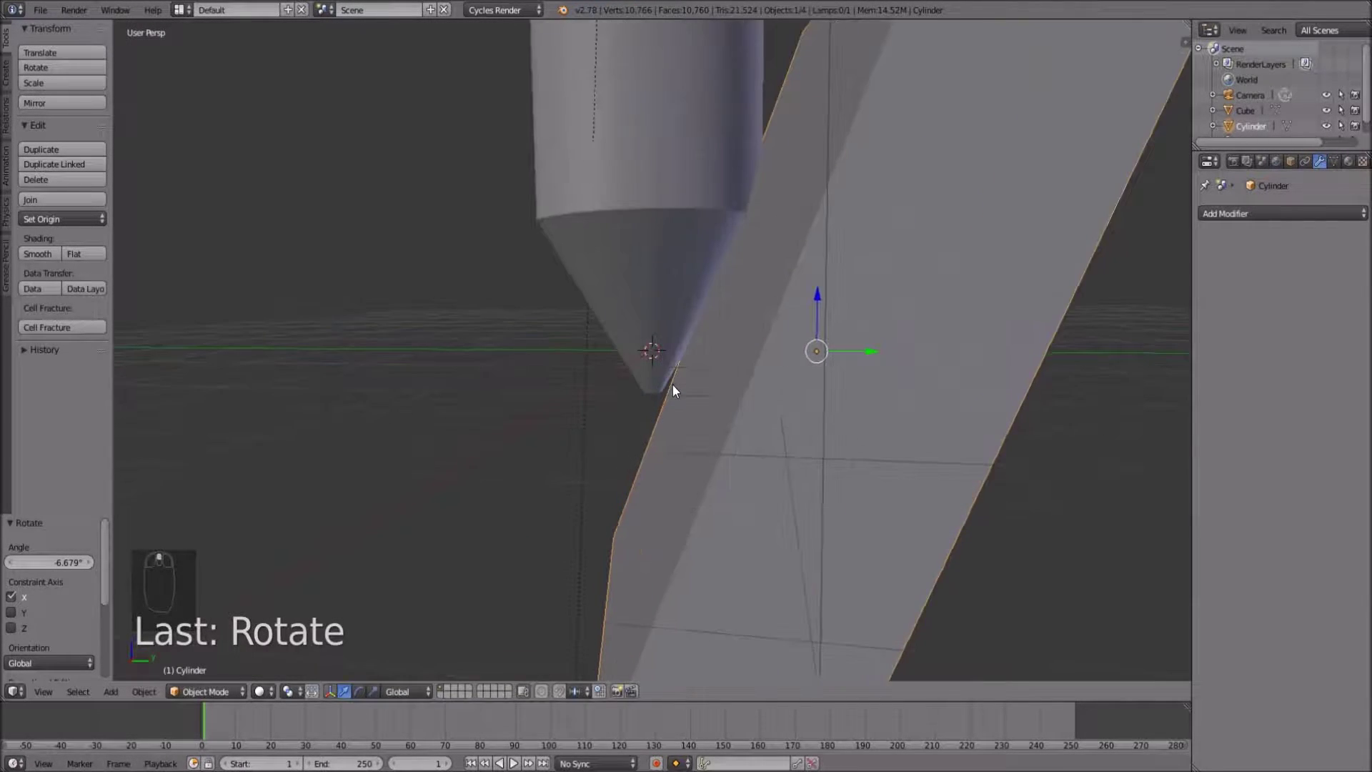
scroll(683, 383, up, 3)
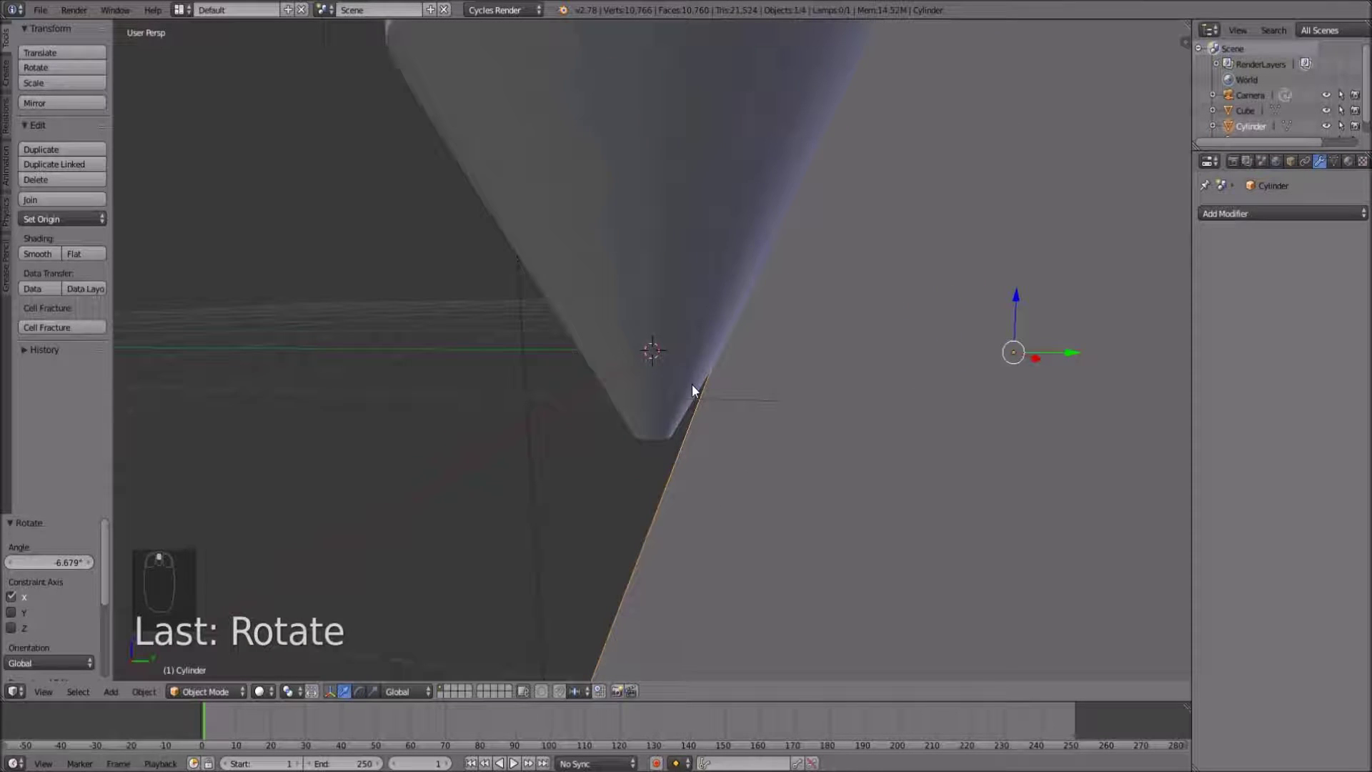
middle_drag(687, 376, 687, 354)
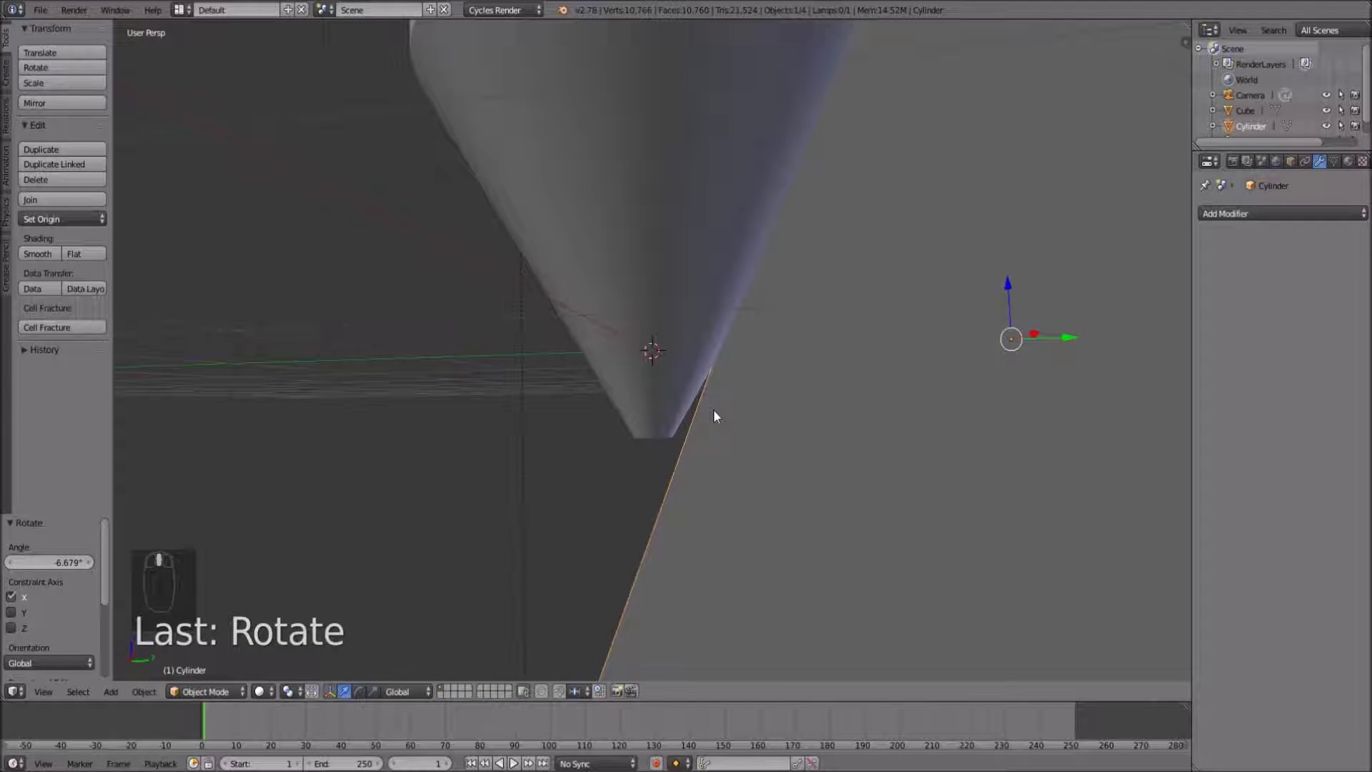
key(g)
key(x)
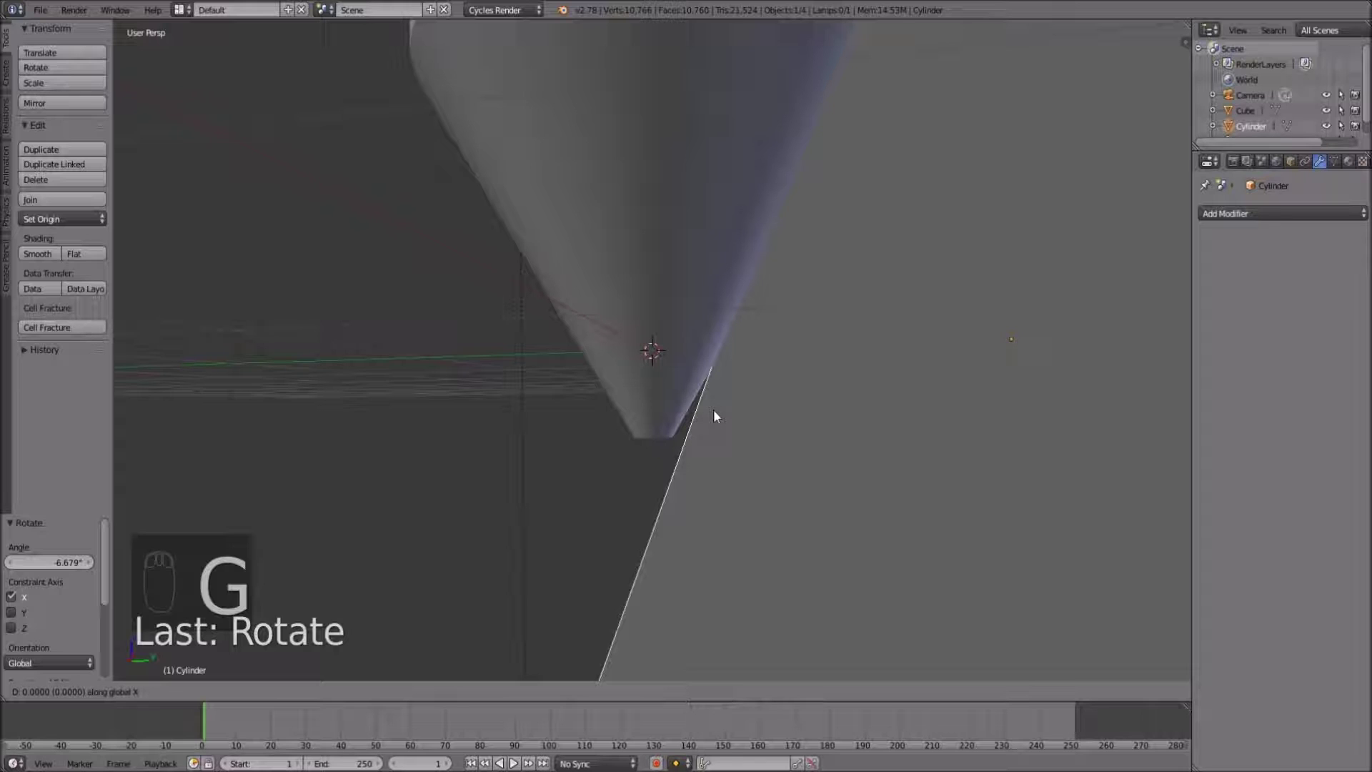
key(y)
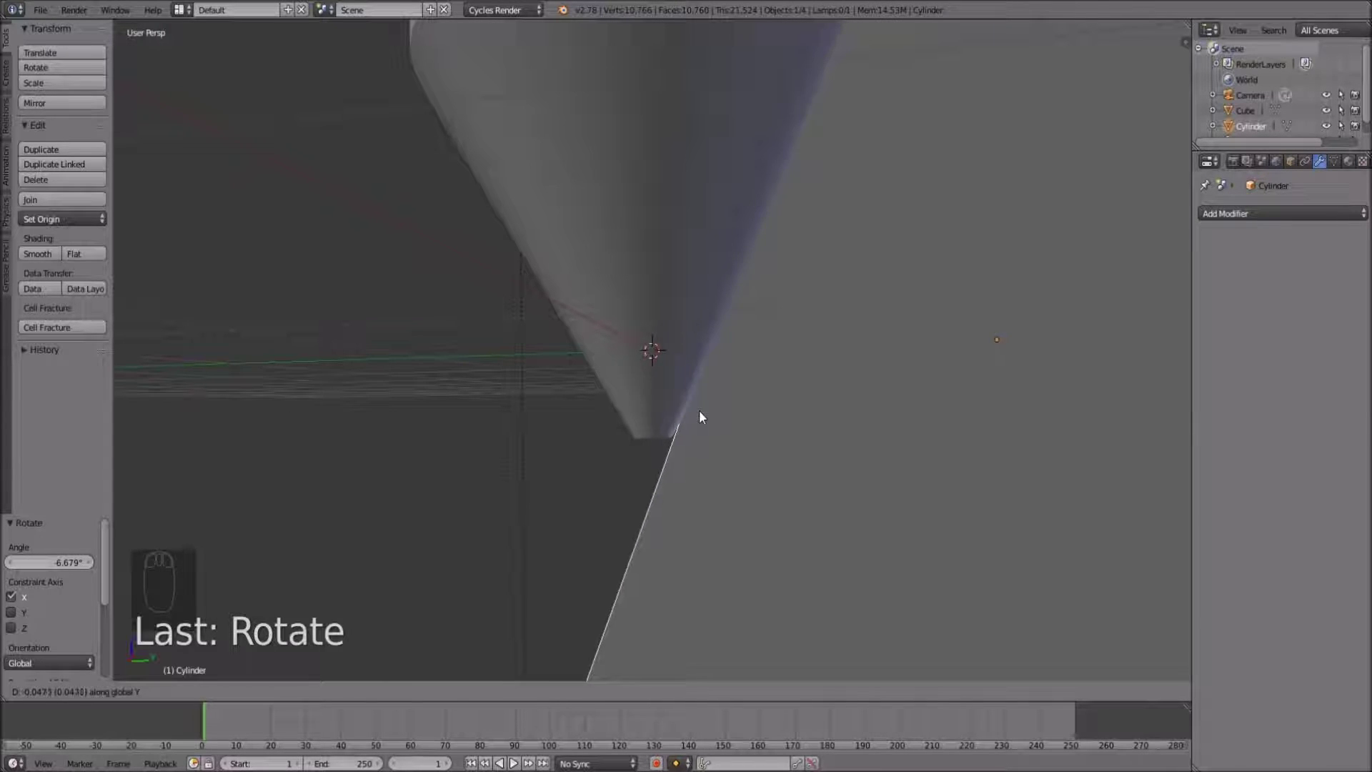
click(696, 410)
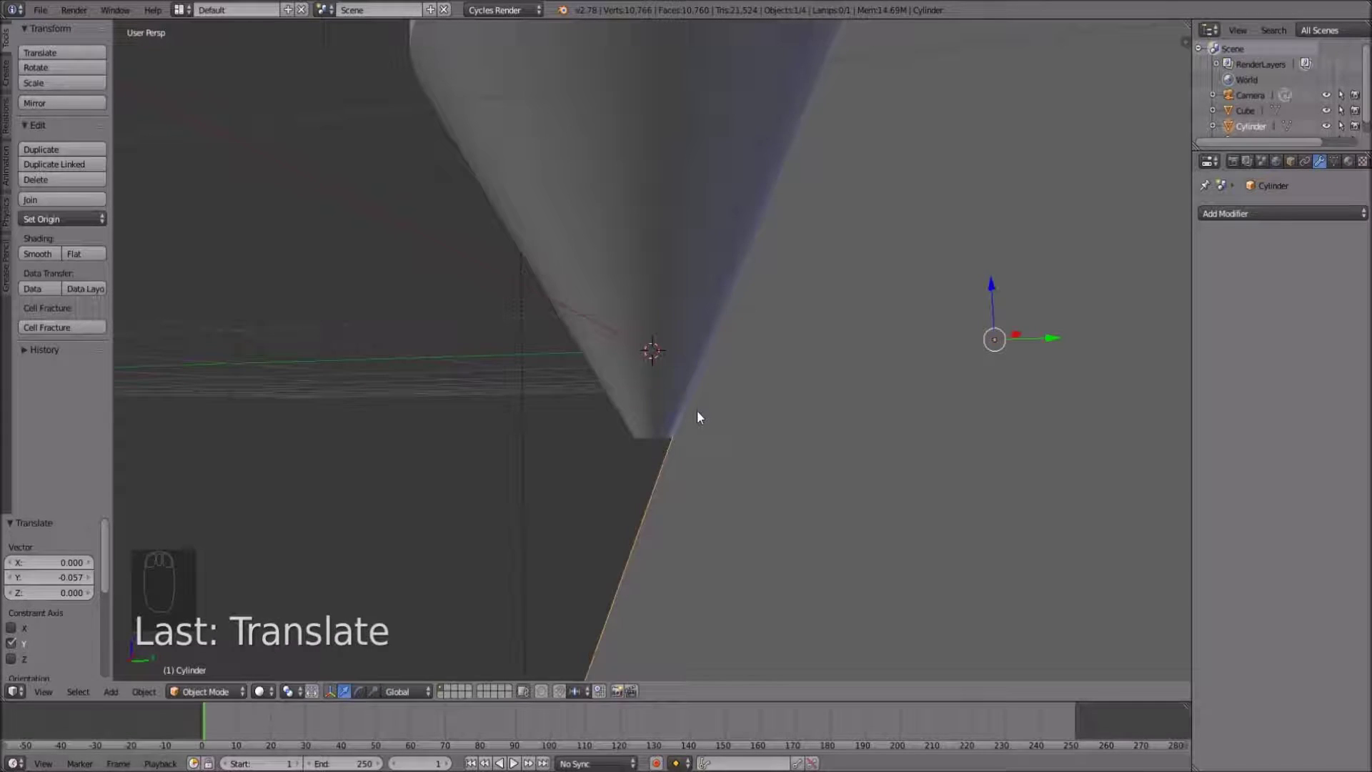
scroll(697, 410, down, 5)
middle_drag(744, 318, 767, 193)
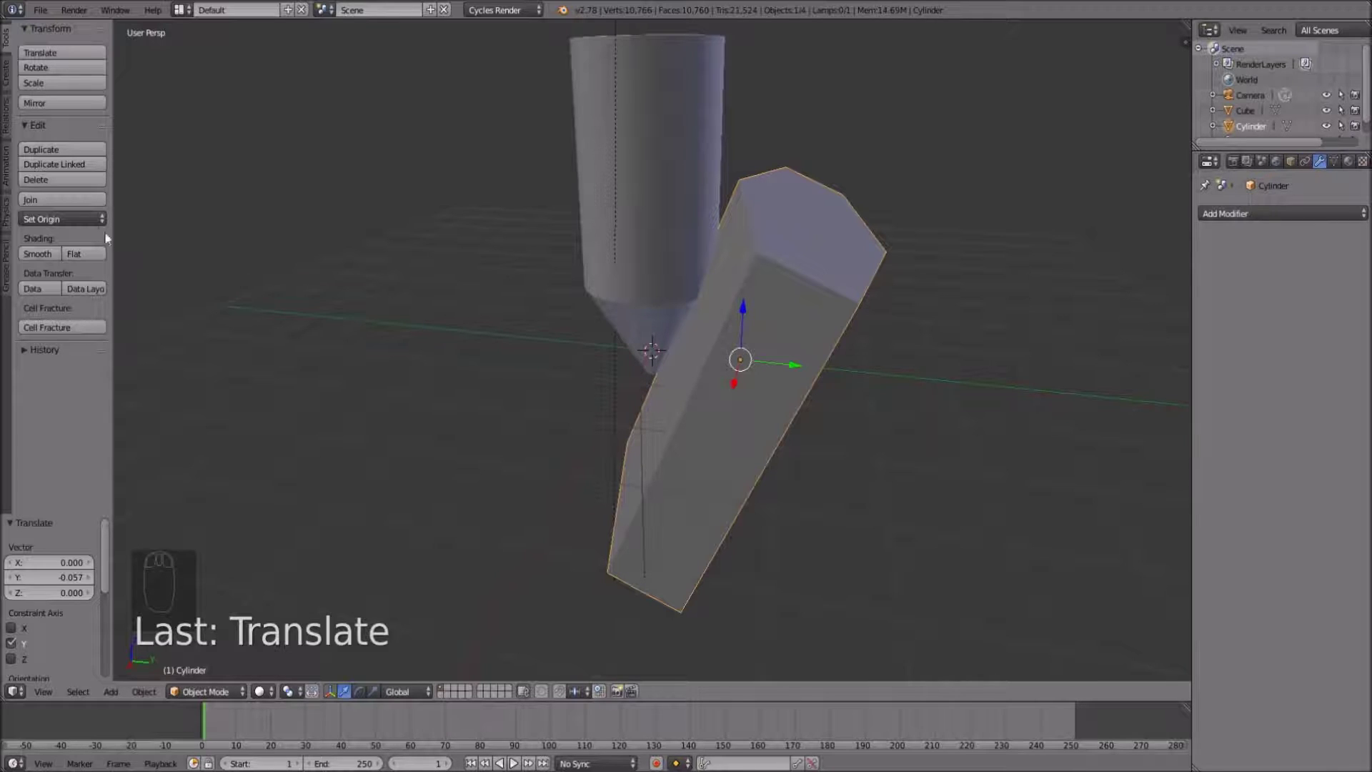
Set the prism's origin to the 3D cursor and select the shaft object
click(82, 217)
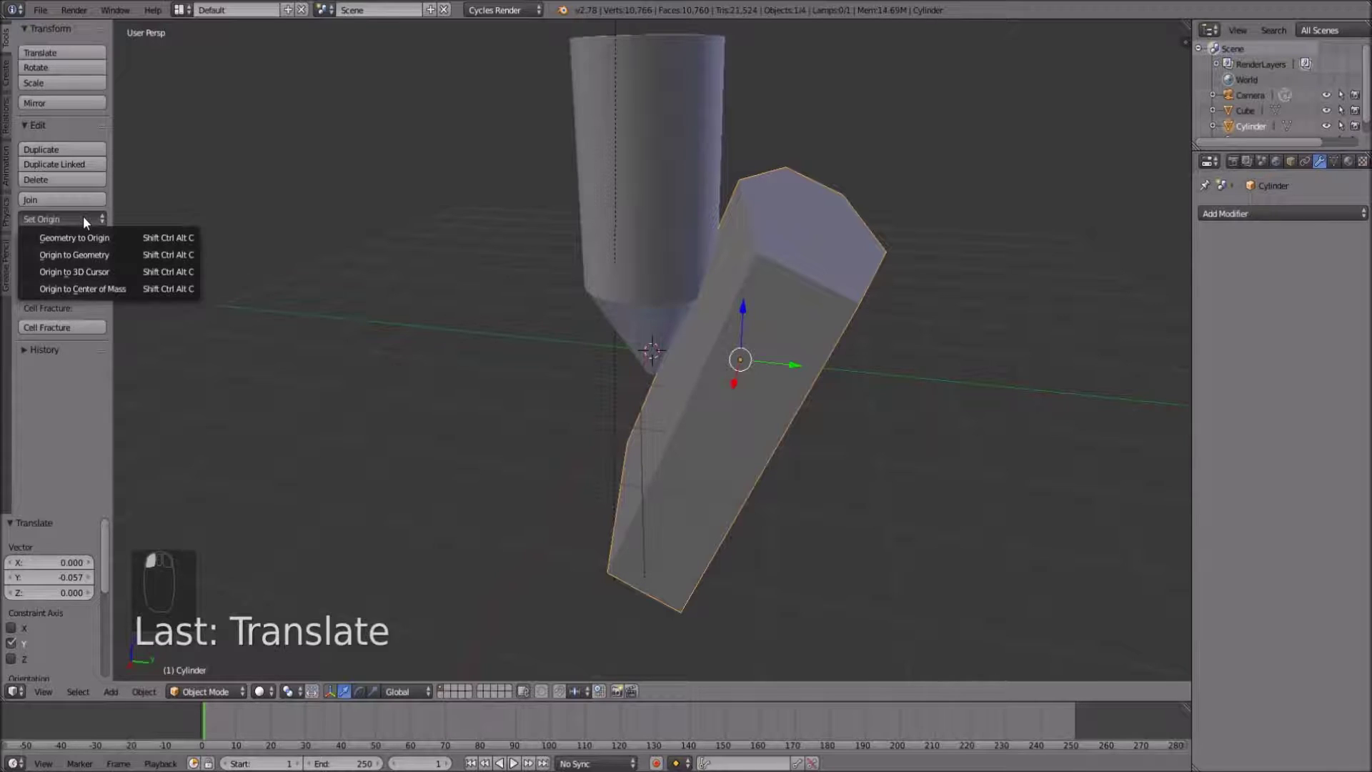
click(93, 271)
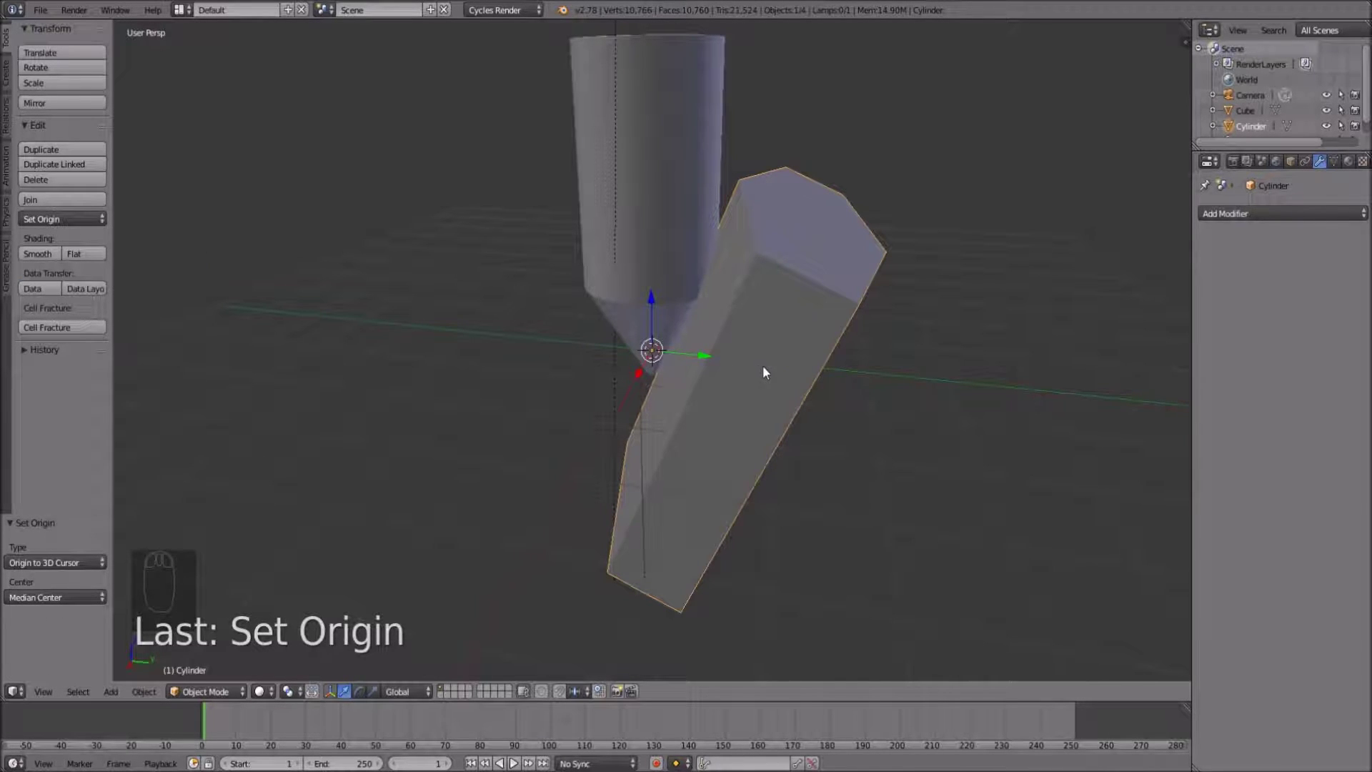
right_click(650, 214)
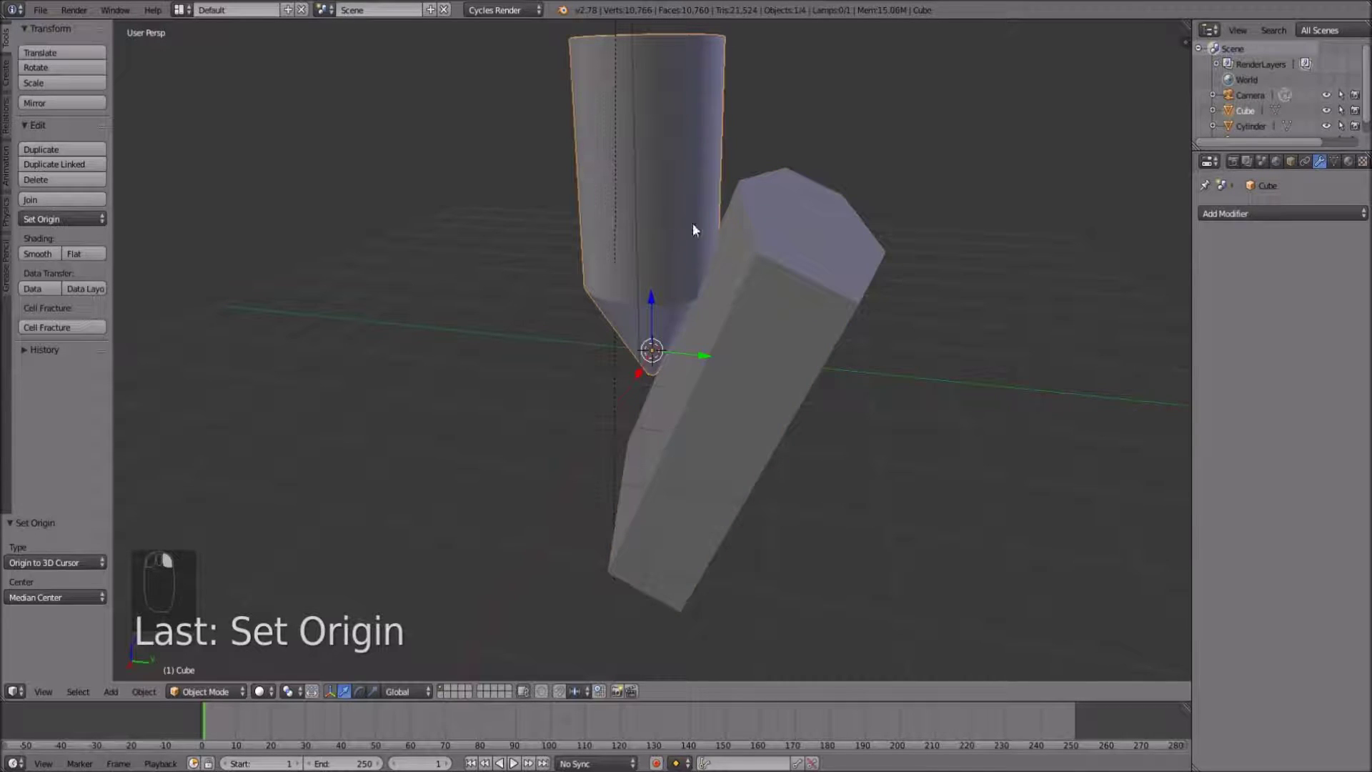
mouse_move(842, 258)
middle_down()
mouse_move(870, 266)
mouse_move(860, 252)
middle_up()
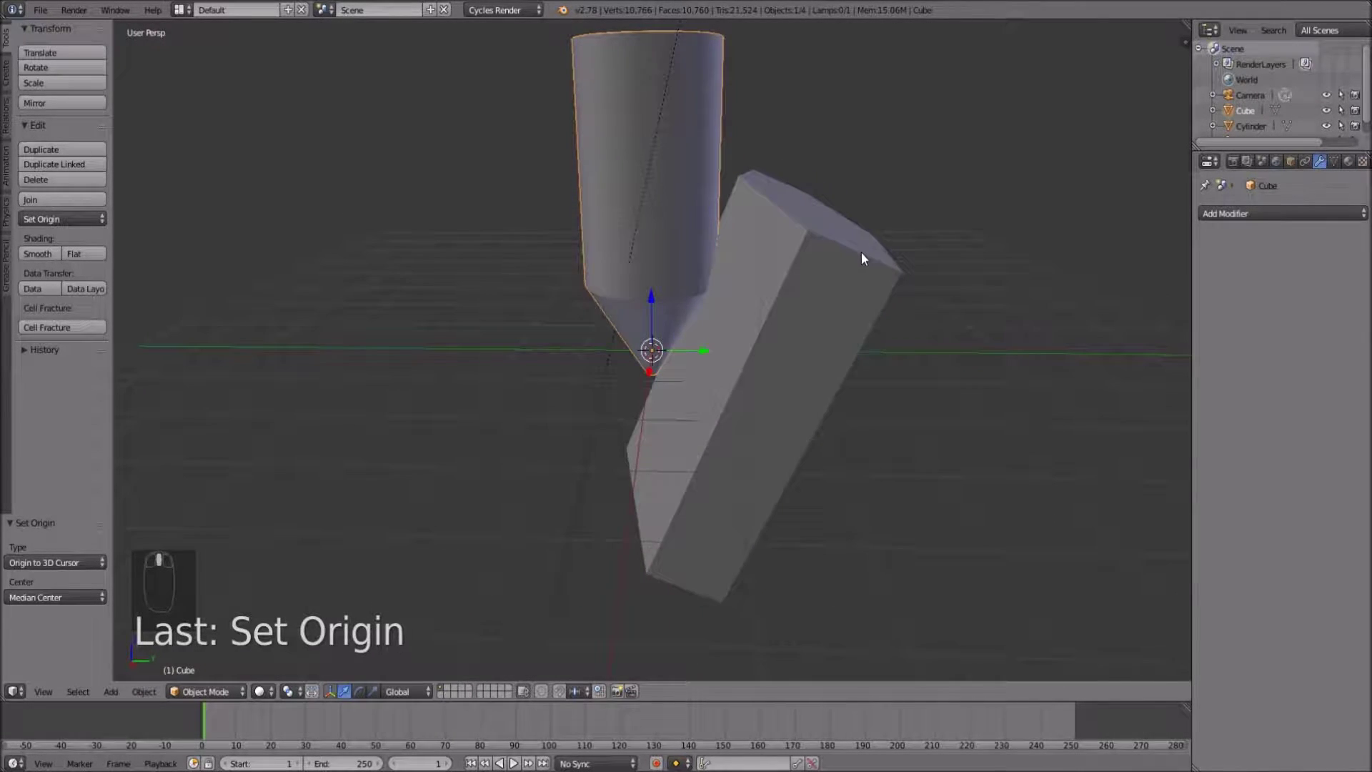
Apply a Boolean Difference on the shaft using Cylinder with the Carve solver
click(1288, 213)
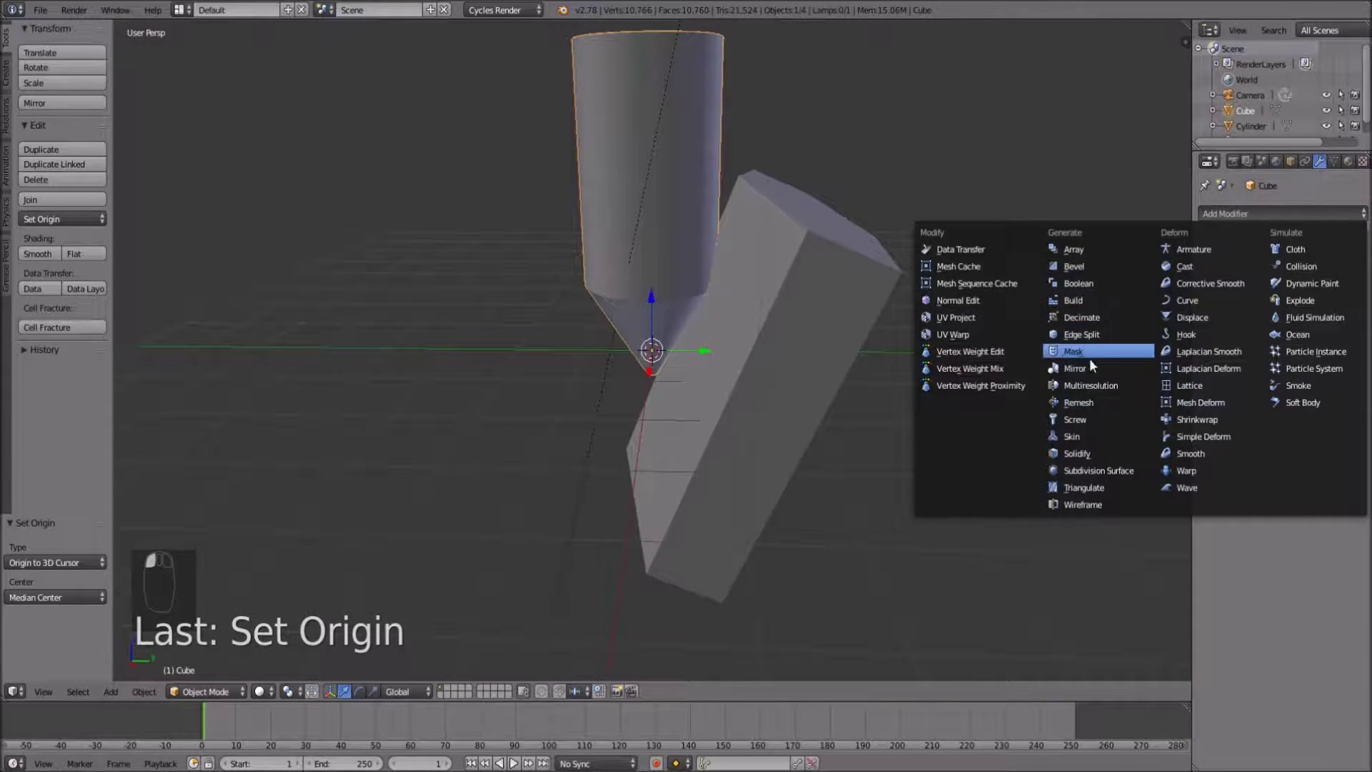
click(1094, 286)
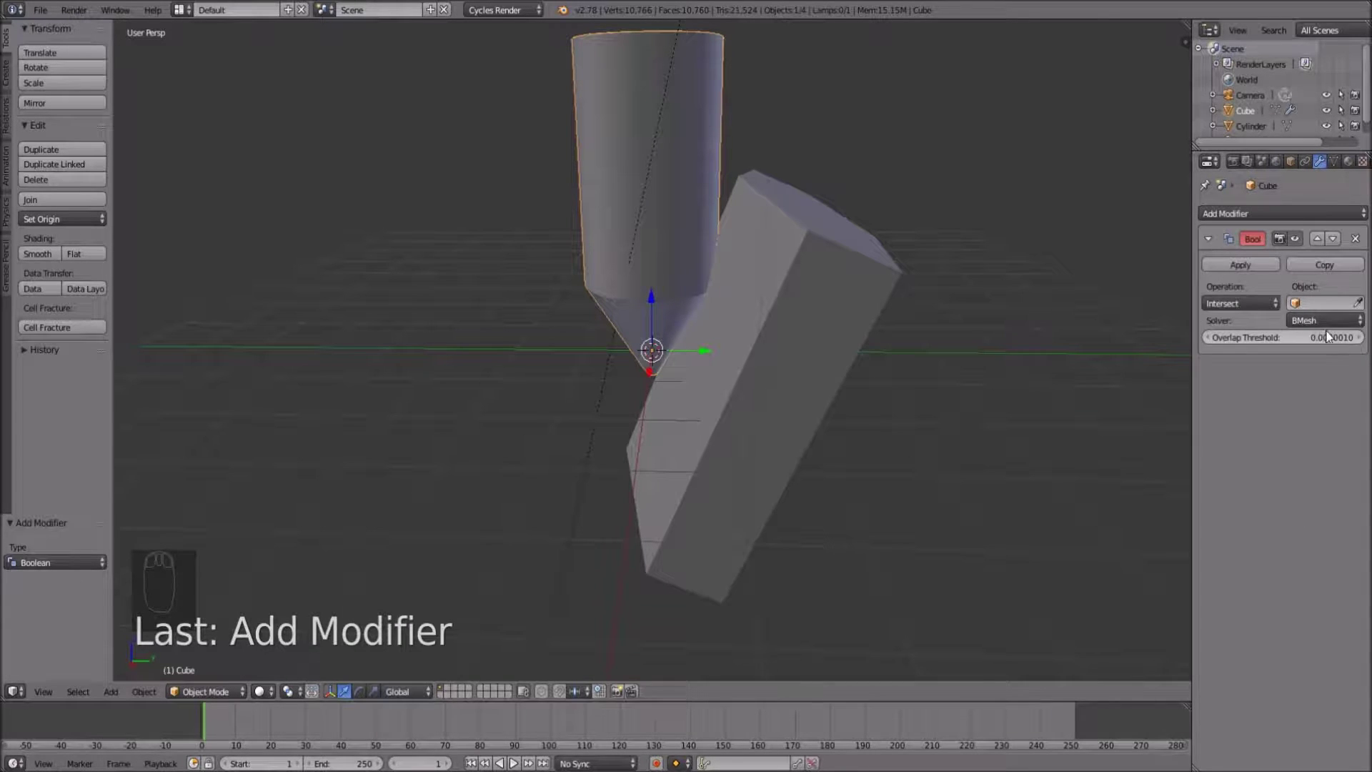
click(1319, 303)
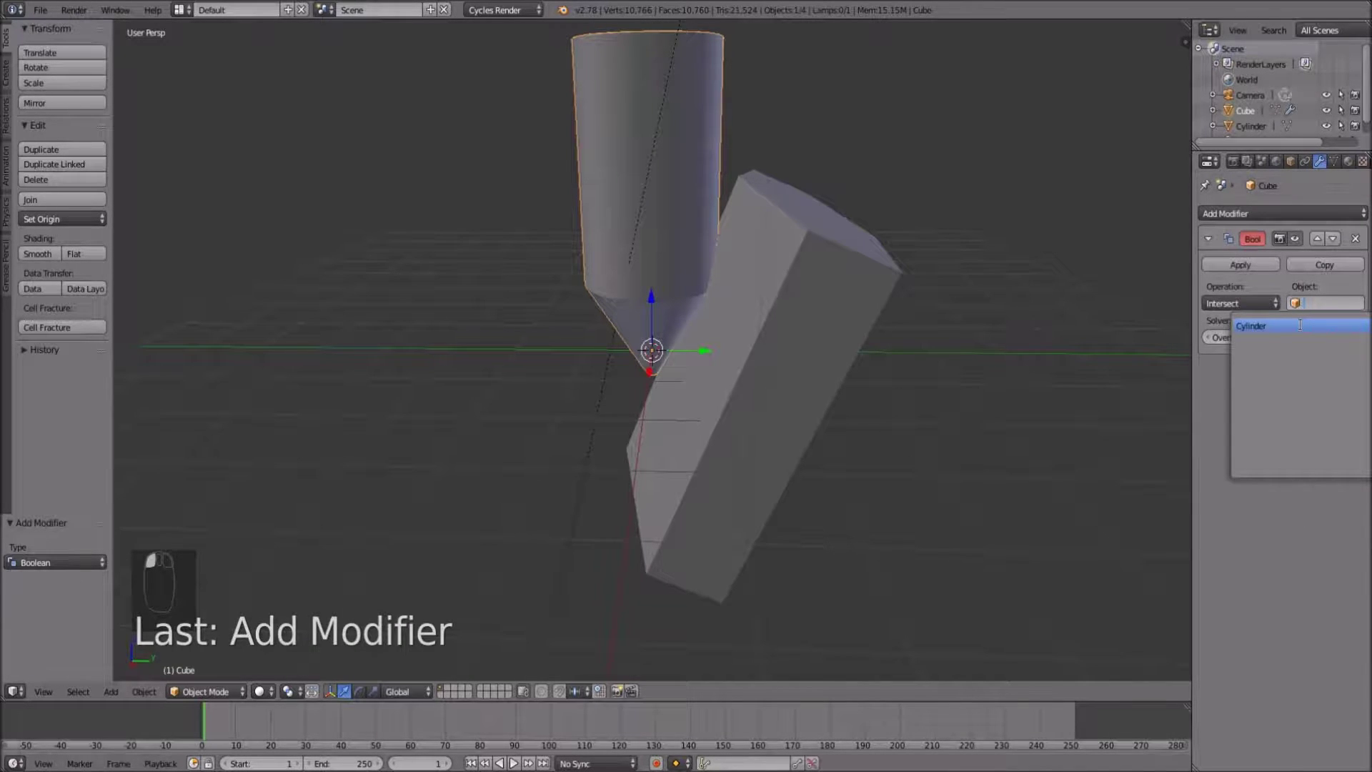
click(1300, 325)
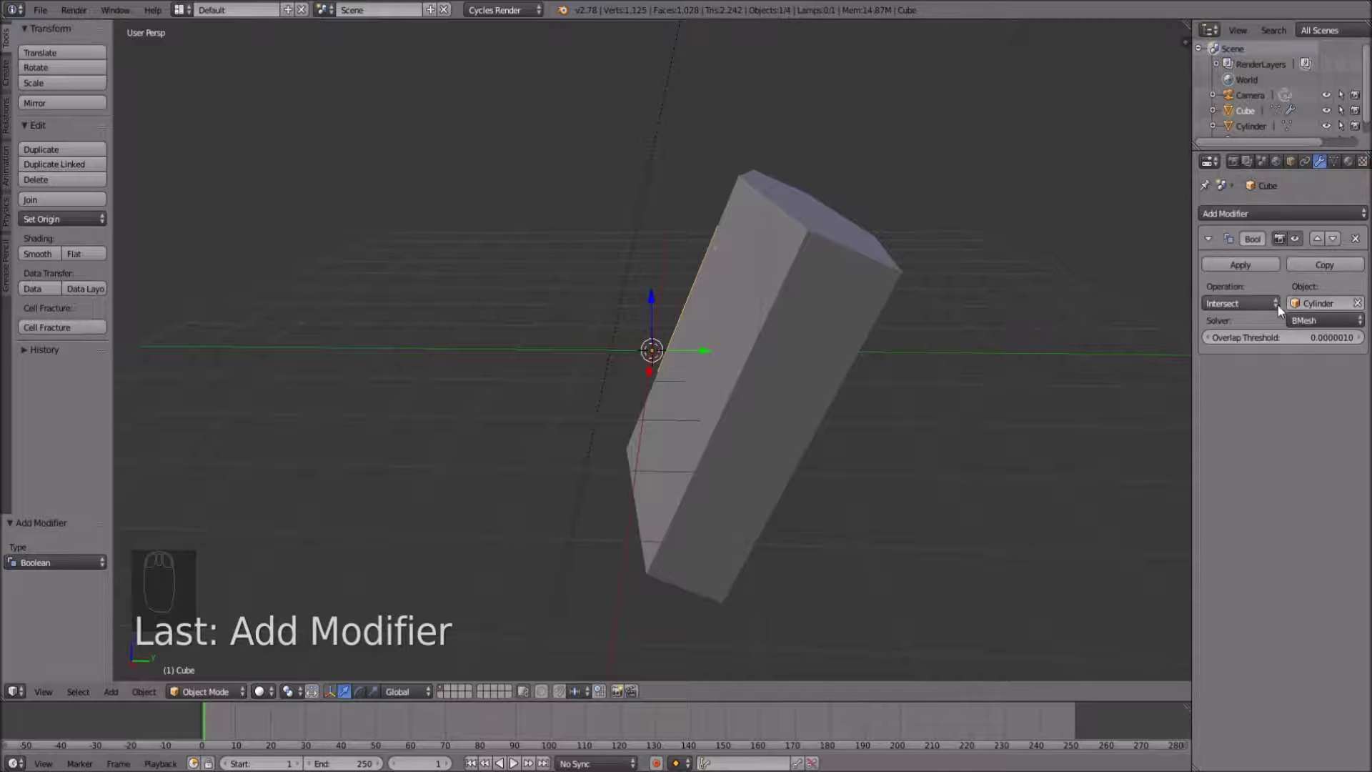
click(1277, 306)
click(1242, 247)
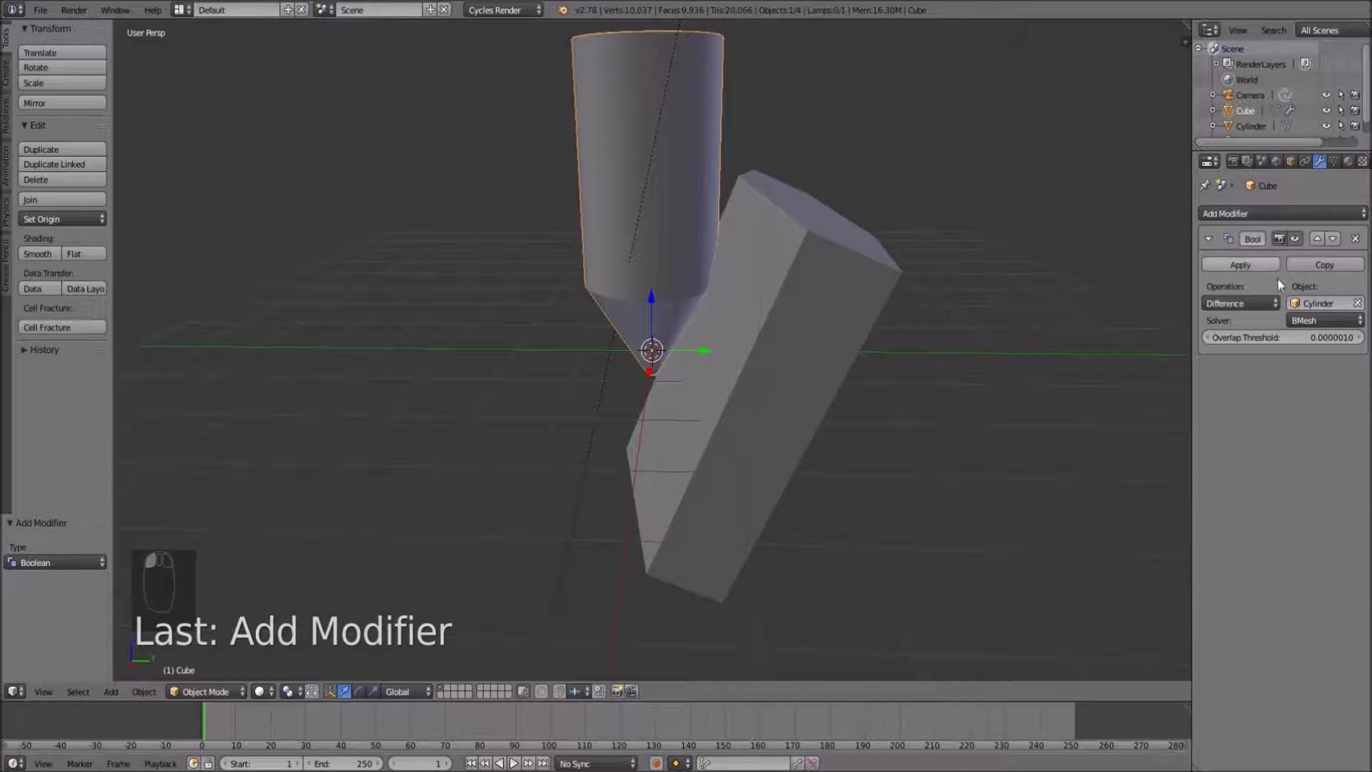
click(1307, 318)
click(1306, 284)
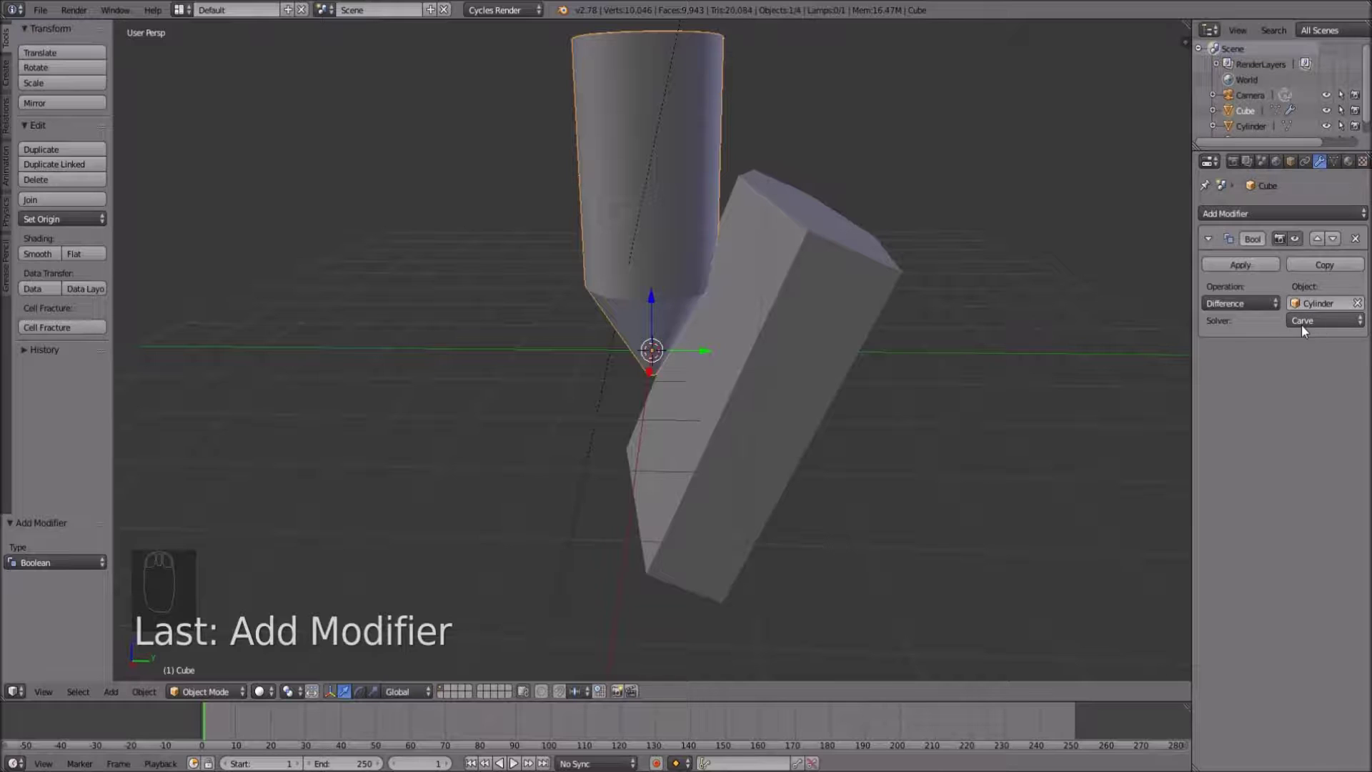
click(1301, 324)
click(1302, 330)
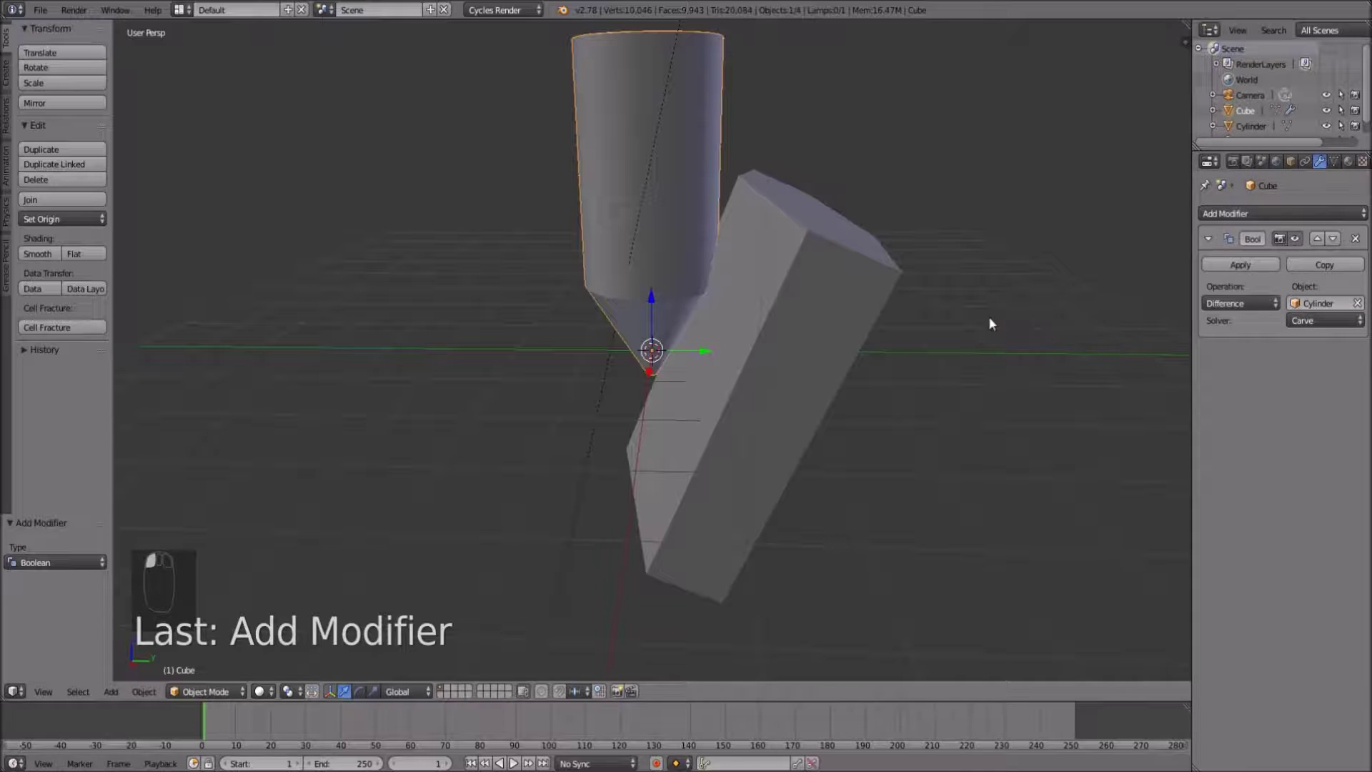
click(1241, 265)
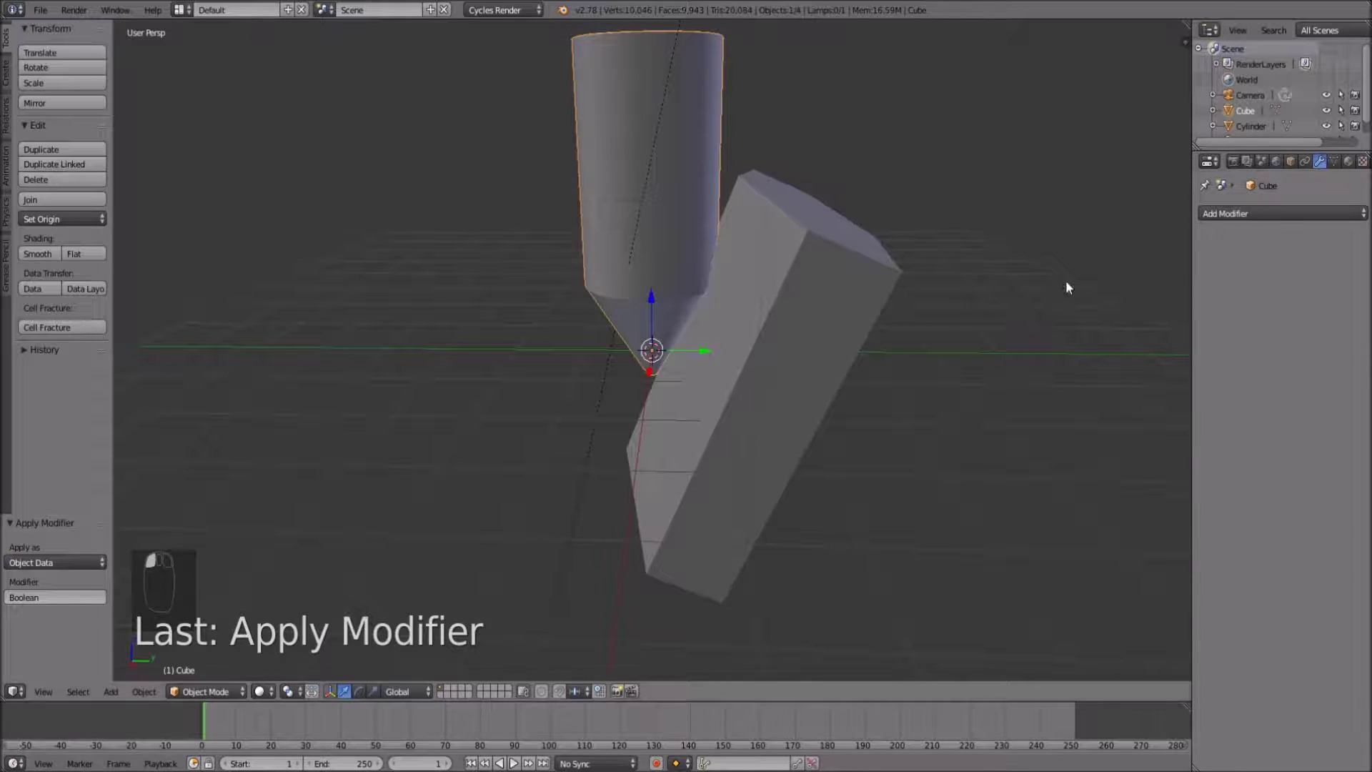
middle_drag(1065, 287, 924, 309)
Rotate the Cylinder block 90° around the Z axis
right_click(843, 285)
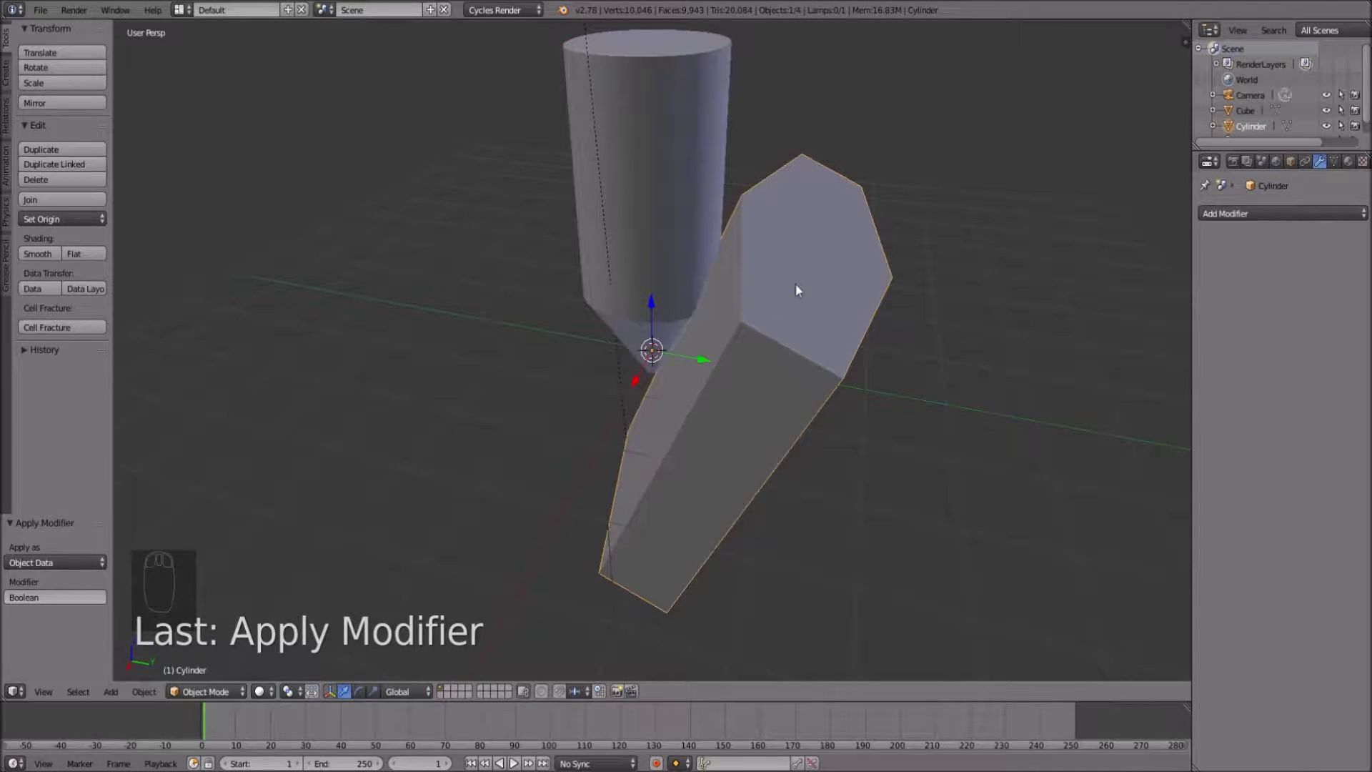
key(r)
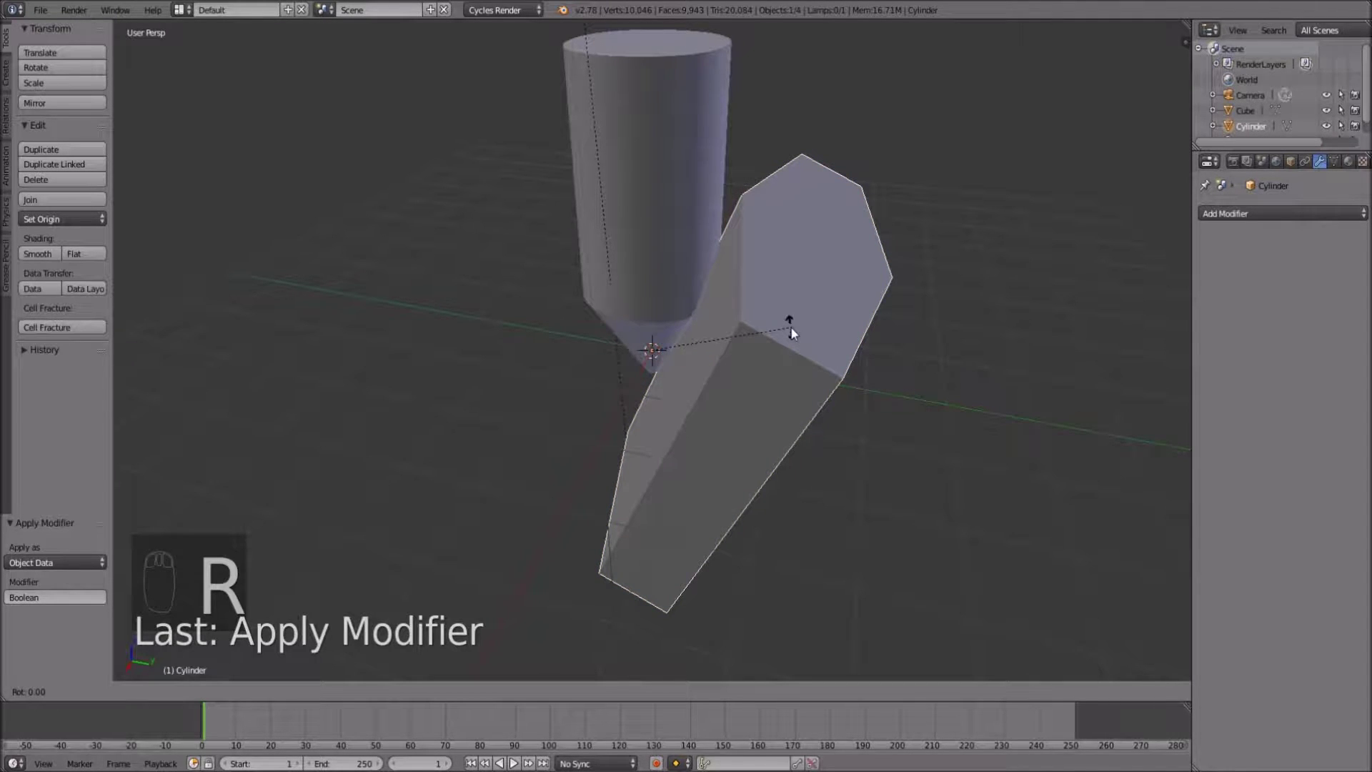
key(z)
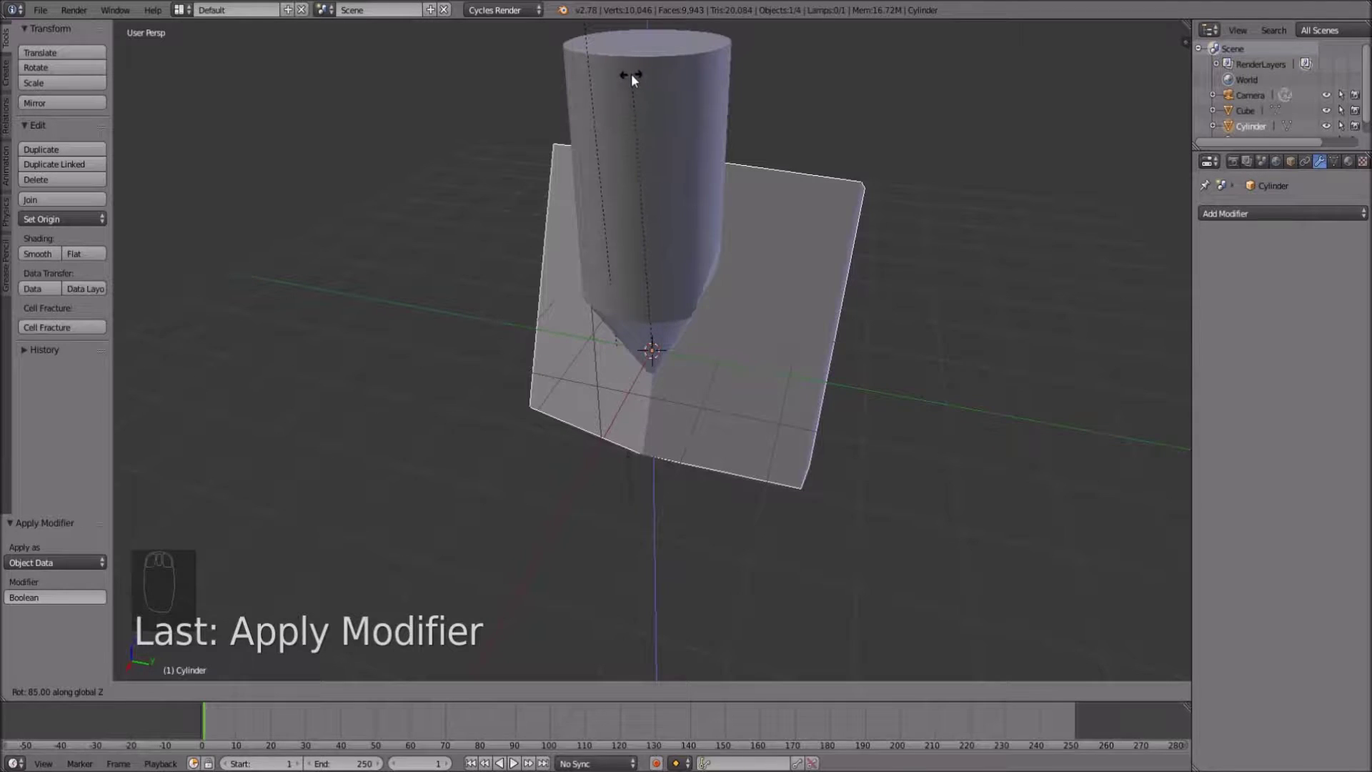
click(602, 52)
middle_drag(634, 83, 611, 119)
Apply a second Boolean Difference (Cylinder, Carve) on the grip, then reselect the Cylinder
right_click(638, 129)
click(1222, 214)
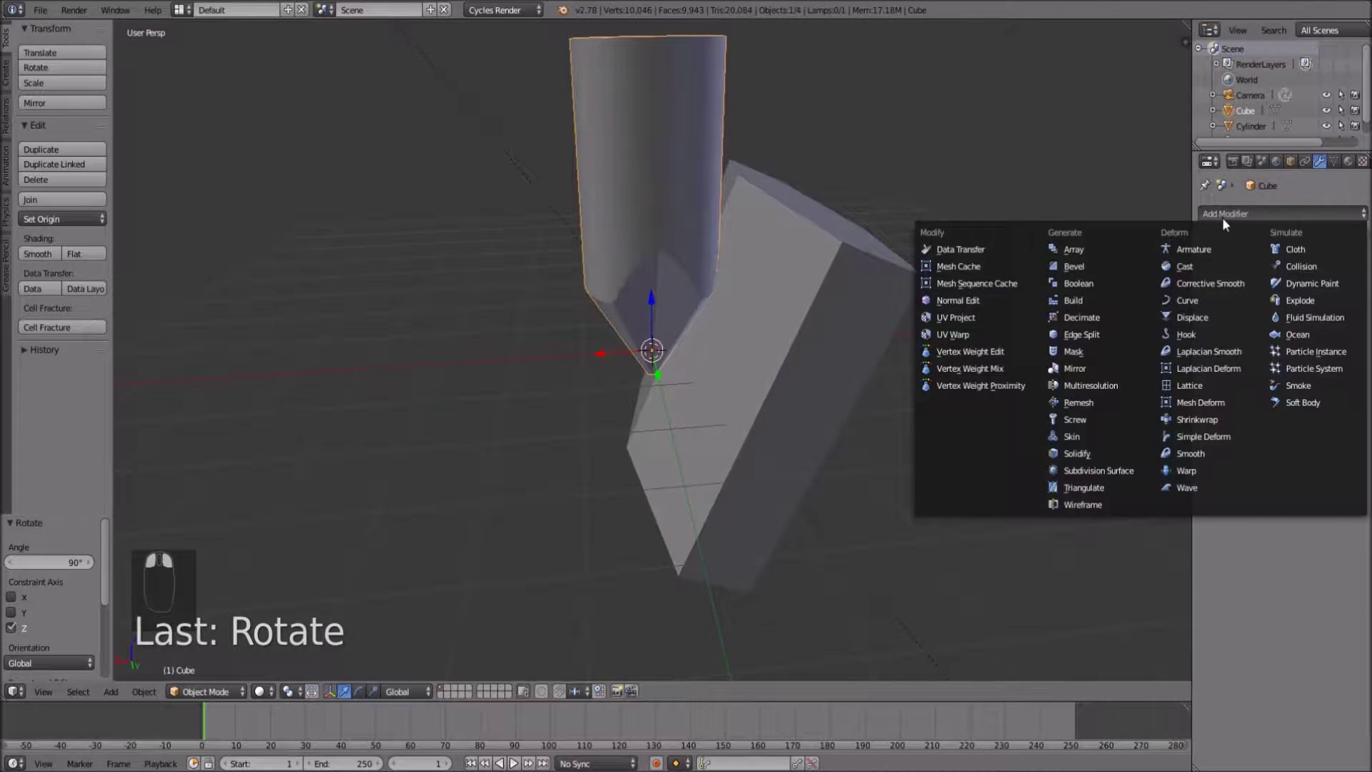
click(1043, 283)
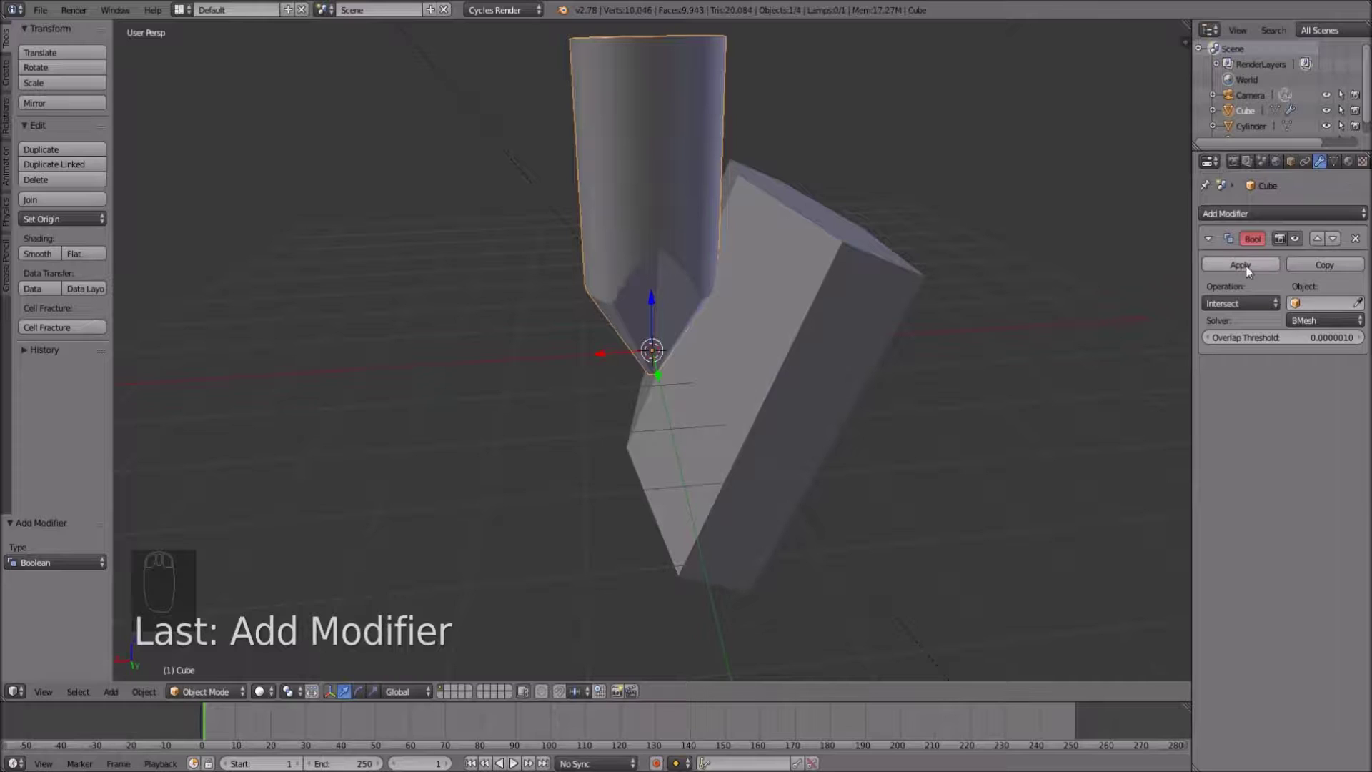
click(1302, 304)
click(1298, 326)
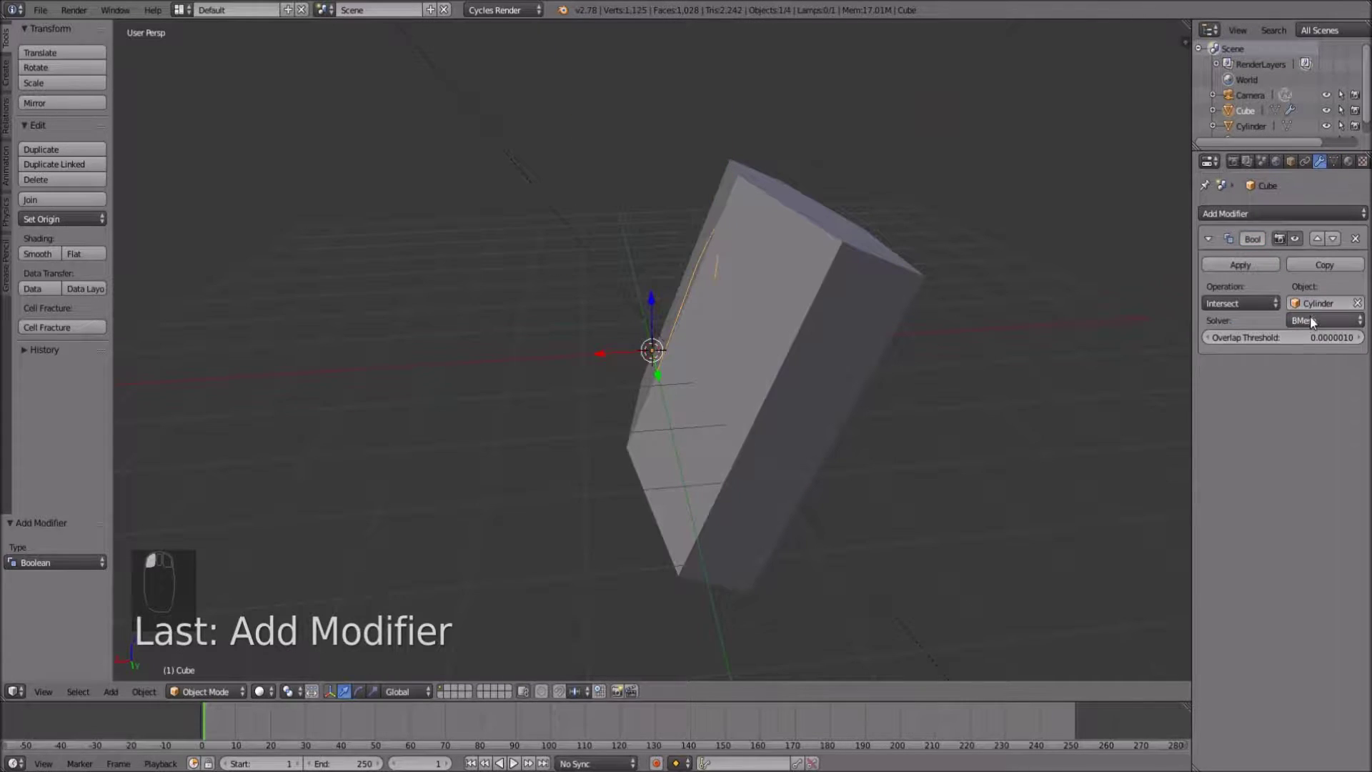
click(1310, 321)
click(1314, 284)
click(1241, 303)
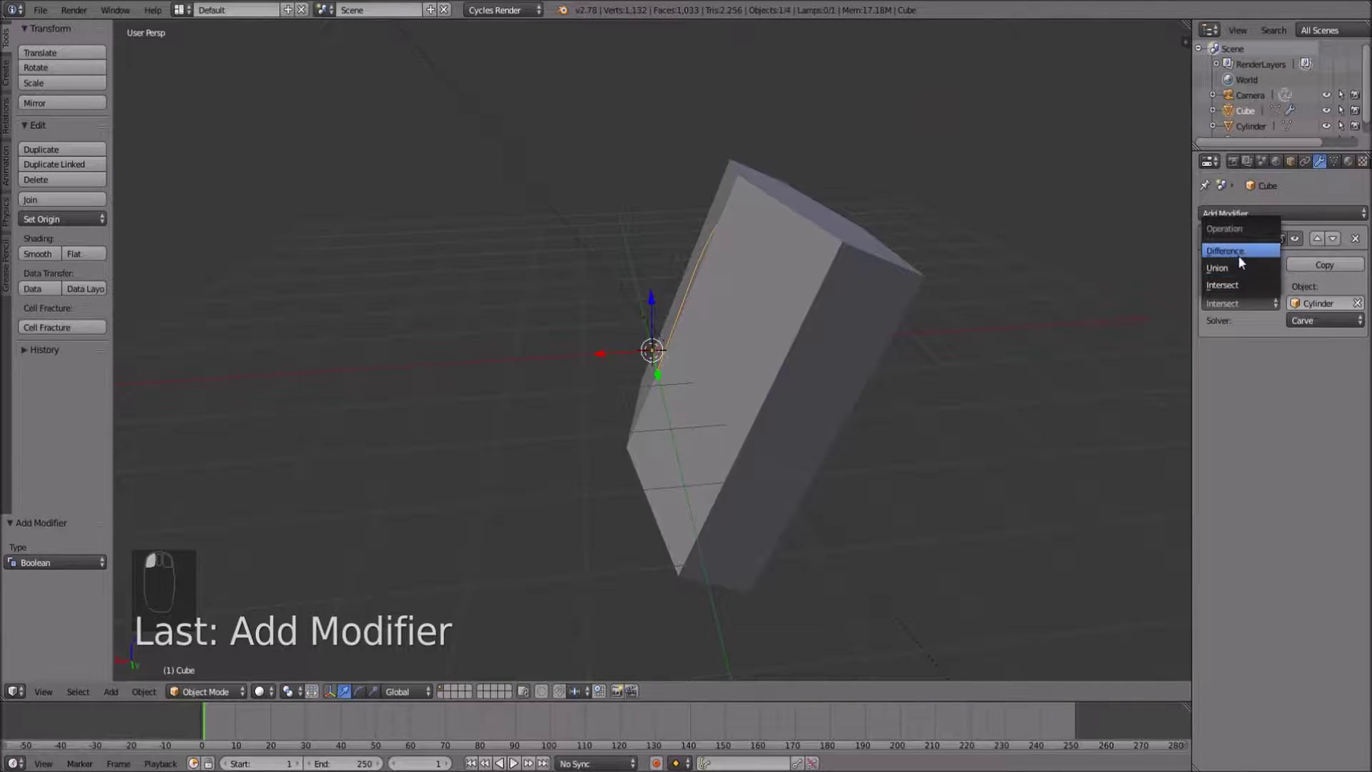
click(1239, 255)
click(1240, 265)
right_click(856, 278)
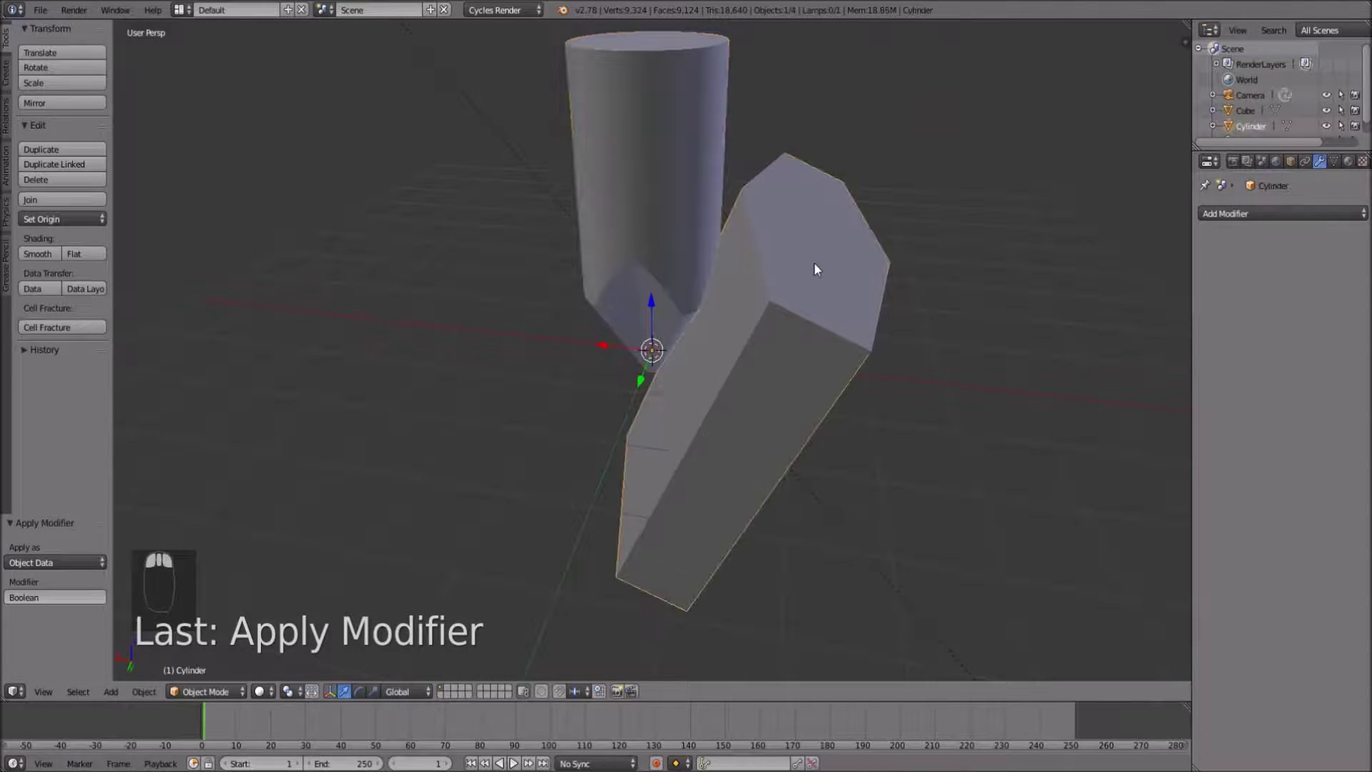
Rotate the Cylinder block another 90° around Z
key(r)
key(z)
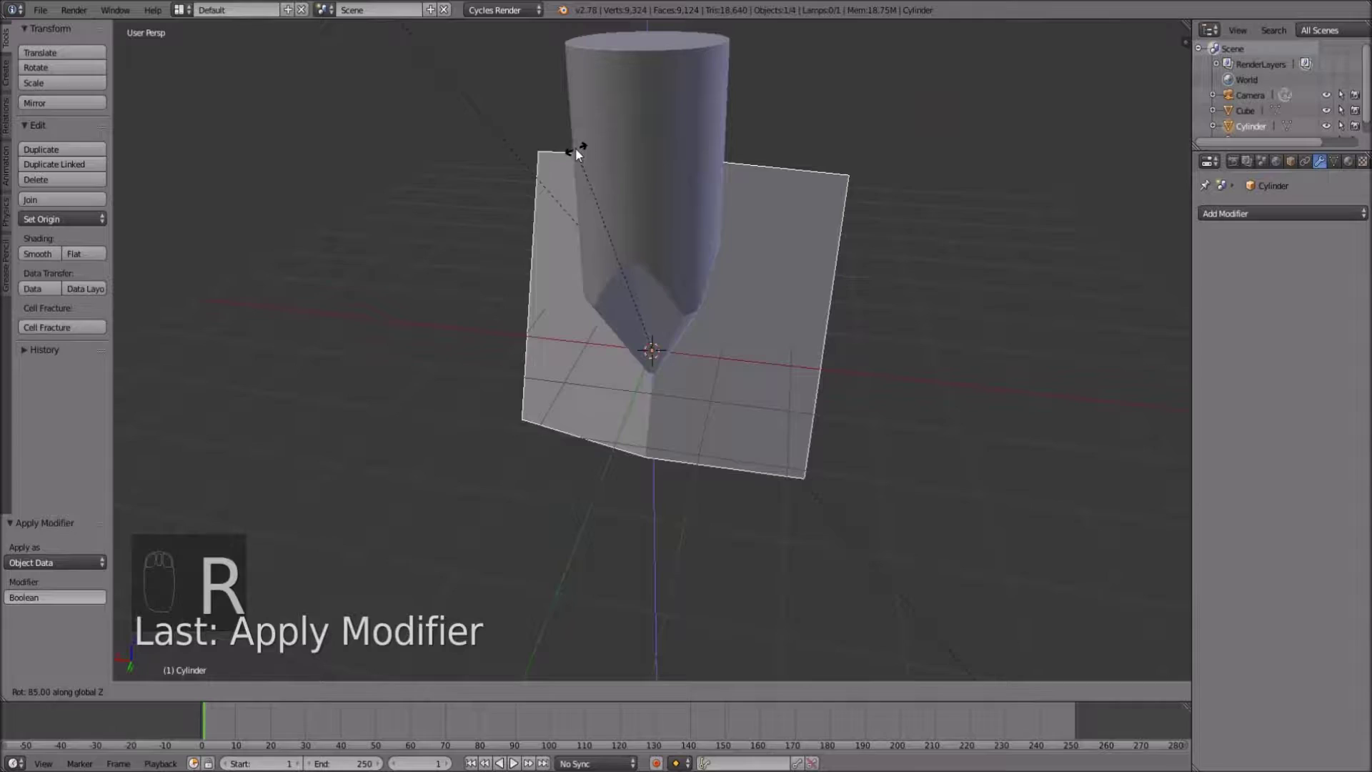
click(567, 154)
Apply a third Boolean Difference (Cylinder, Carve) on the grip
right_click(727, 155)
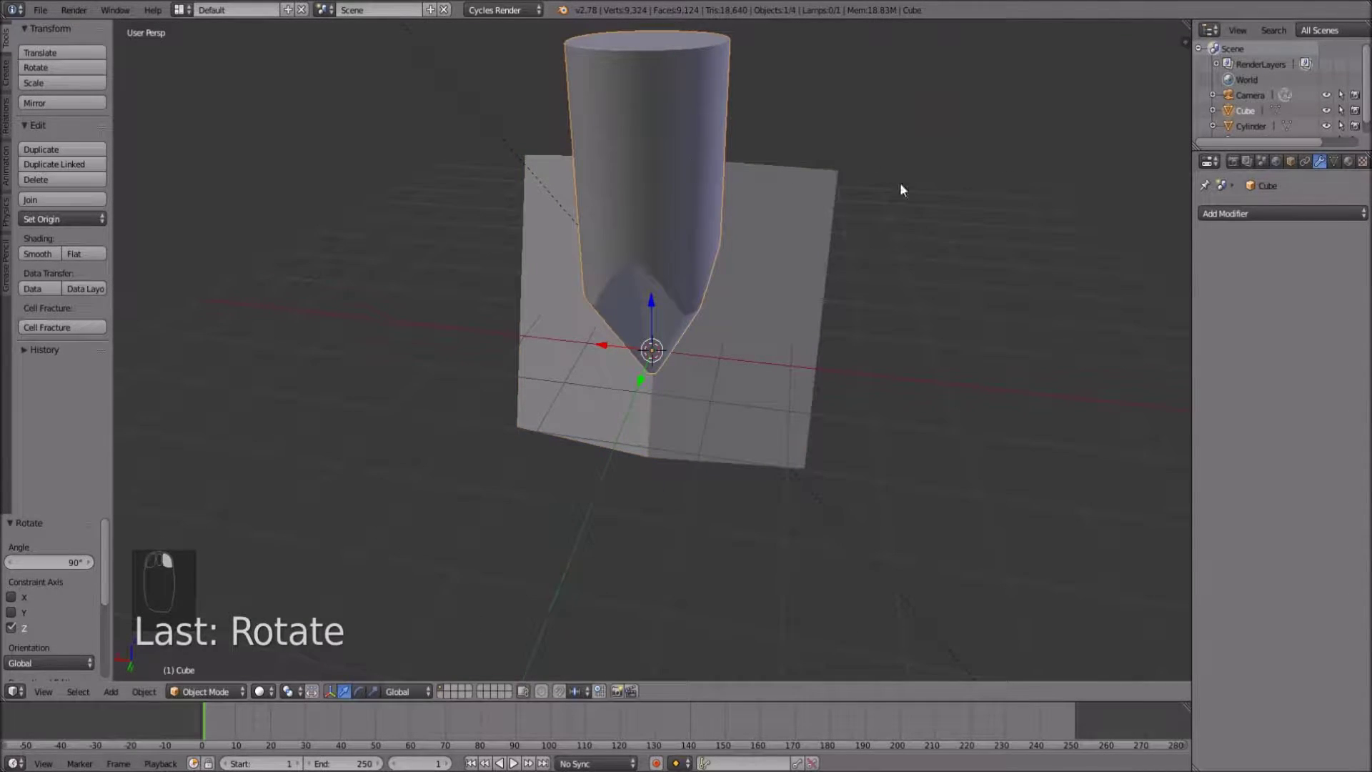
click(1215, 213)
click(1077, 283)
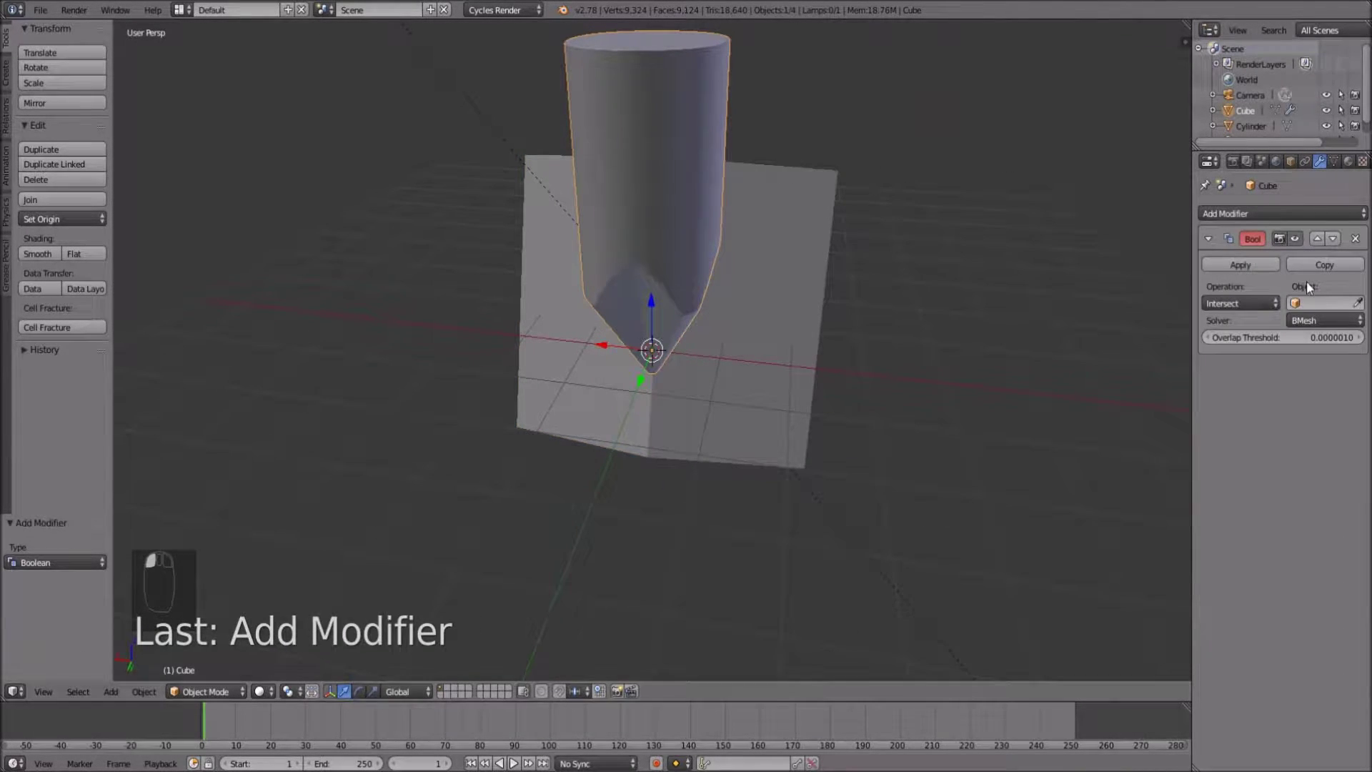
click(1322, 303)
click(1292, 325)
click(1247, 302)
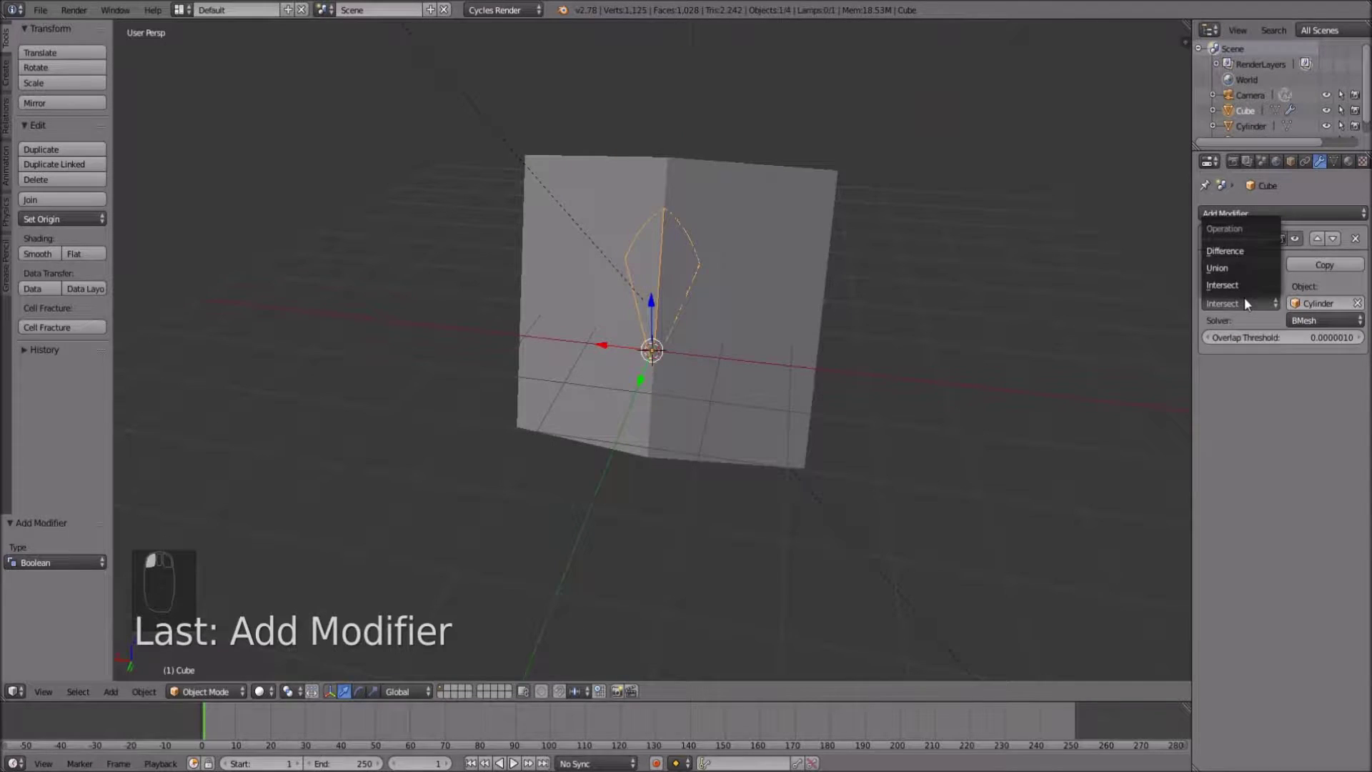
click(1237, 250)
click(1306, 318)
click(1306, 284)
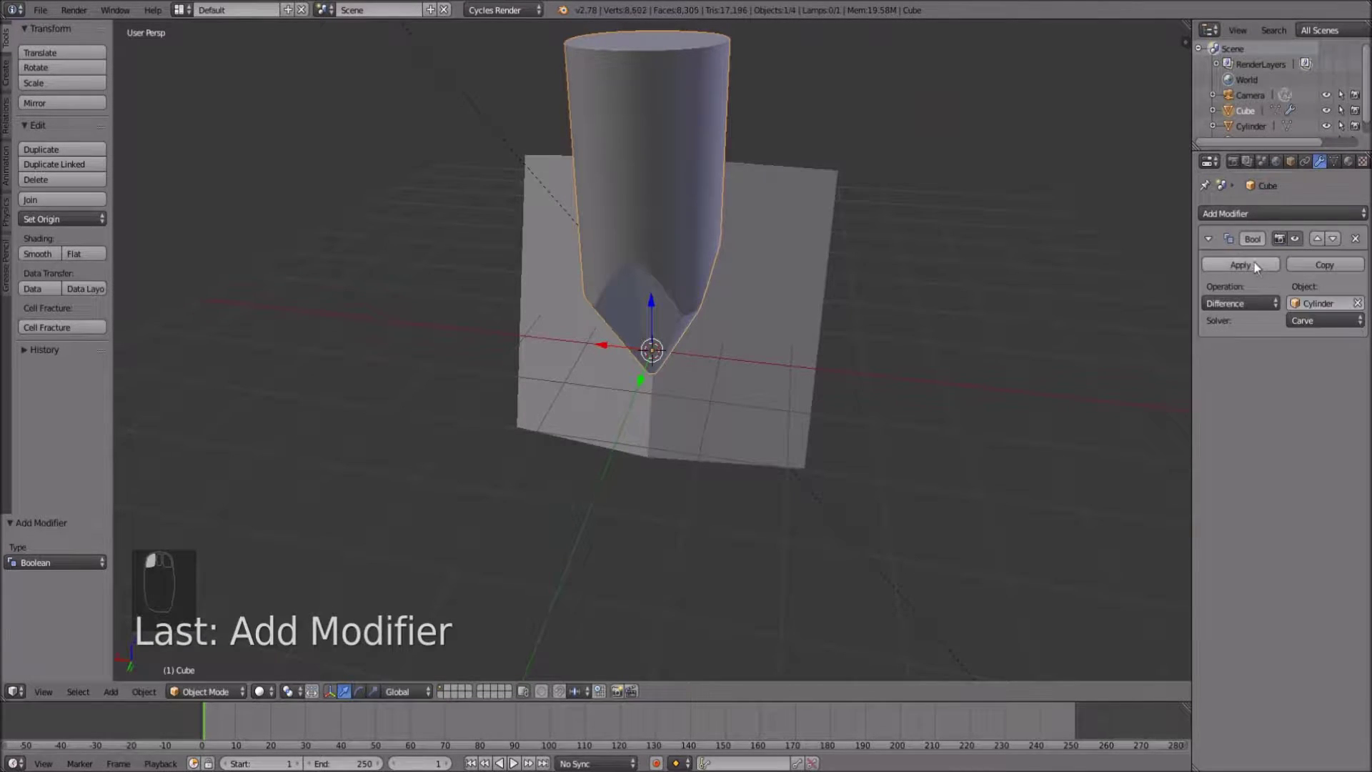
click(1252, 264)
Turn the Cylinder block another 90° about Z and reselect the grip
right_click(740, 266)
key(r)
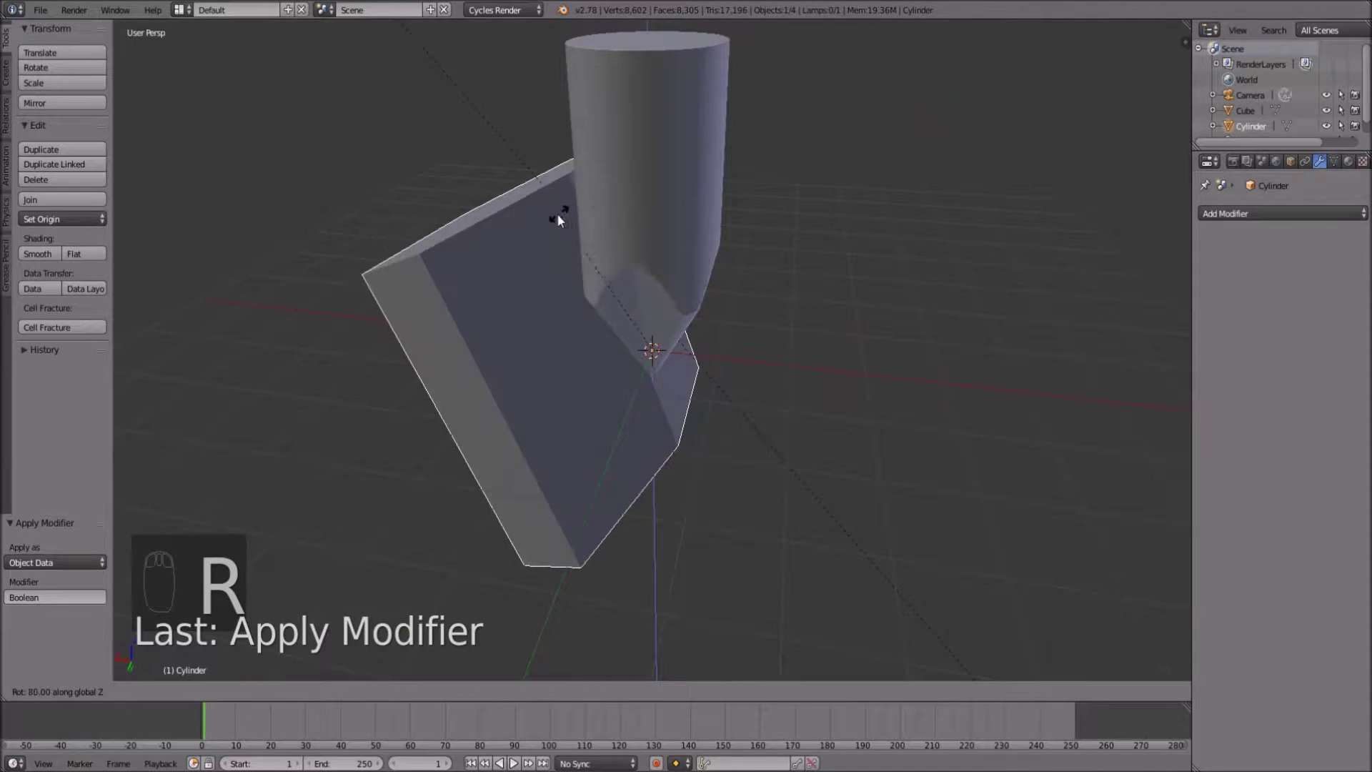
click(531, 218)
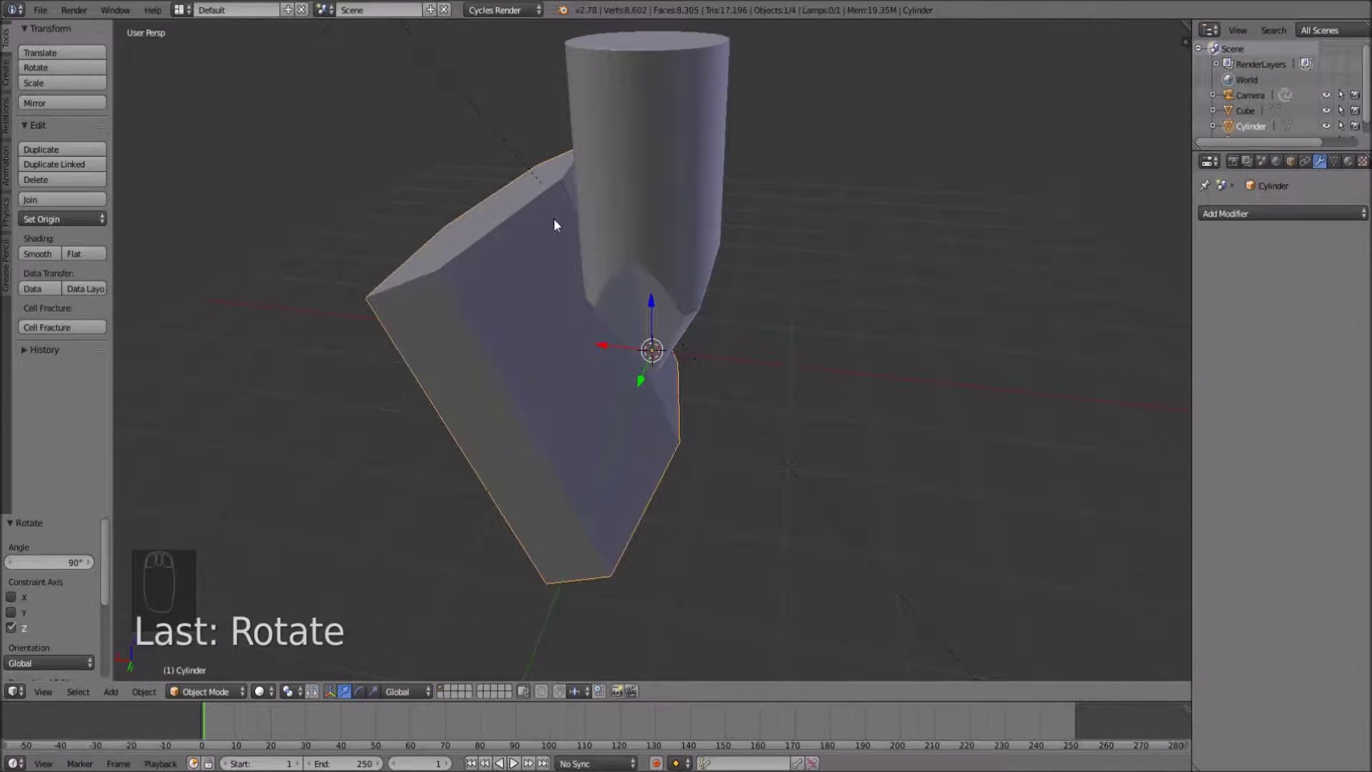
right_click(652, 167)
Apply a Boolean Difference modifier using the Cylinder as cutter with the Carve solver
click(1243, 215)
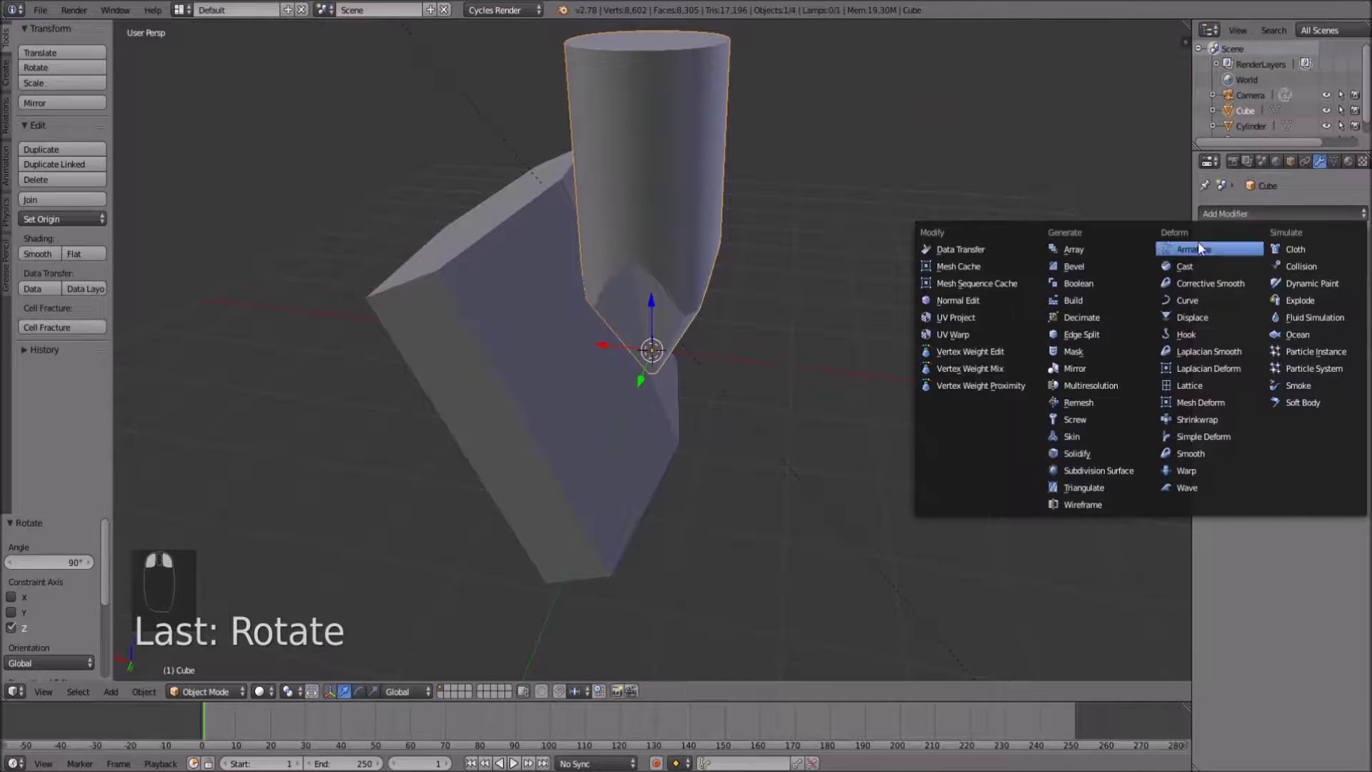
click(1078, 283)
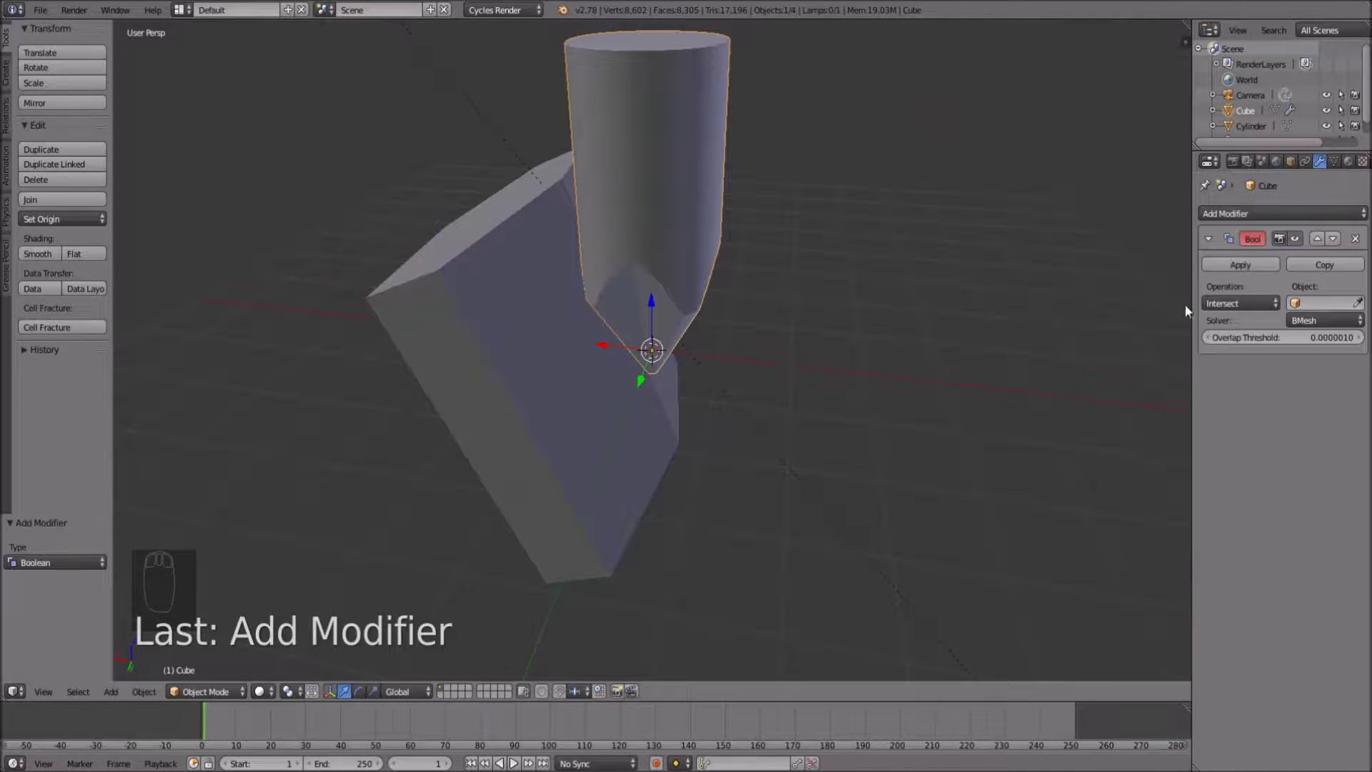
click(1322, 303)
click(1305, 328)
click(1306, 321)
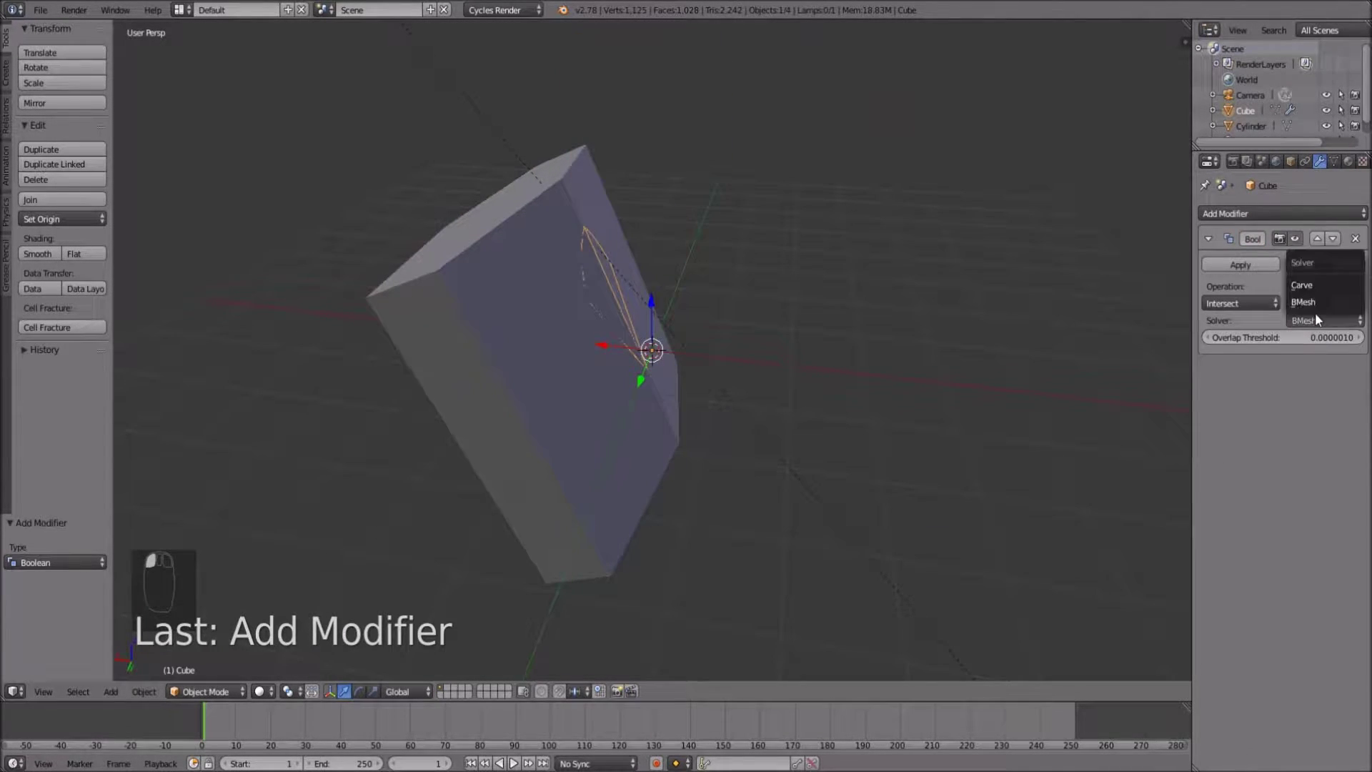
click(1311, 280)
click(1242, 303)
click(1239, 251)
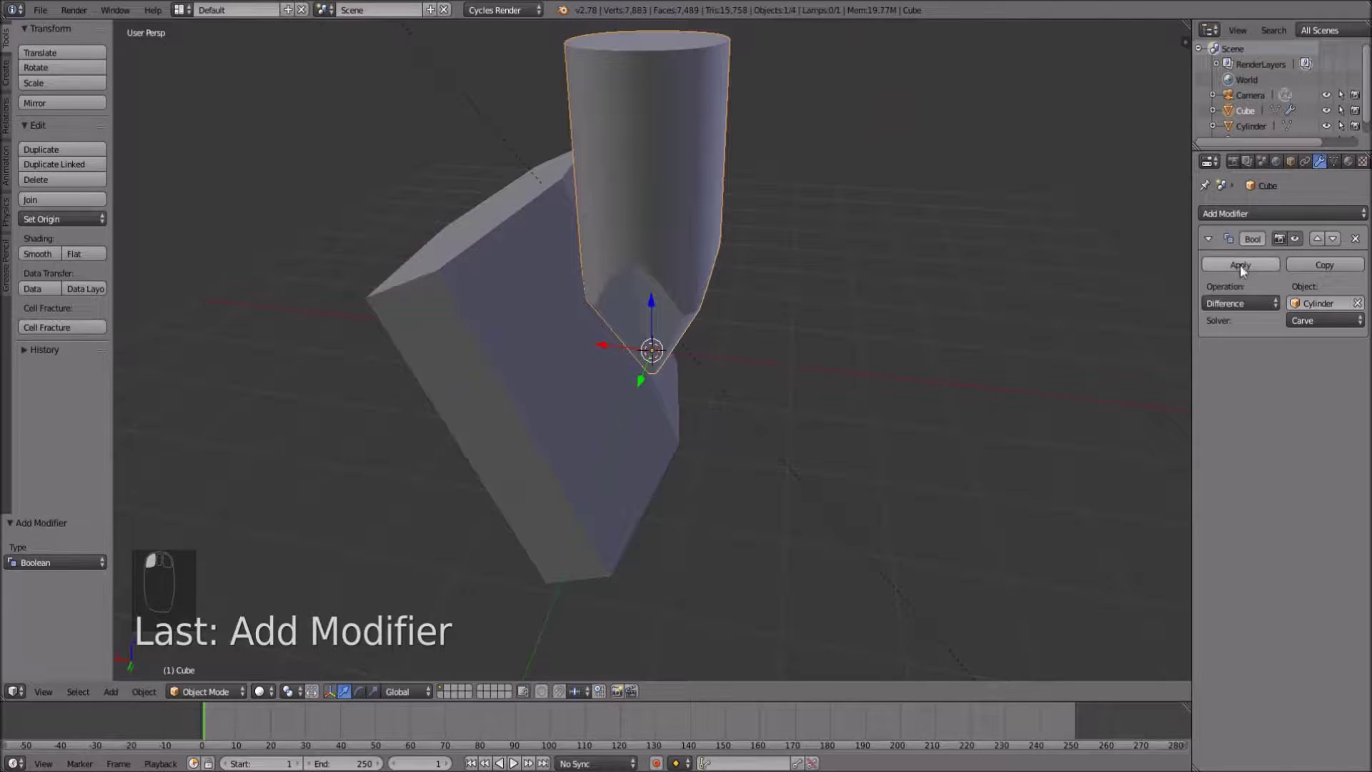
click(1240, 264)
Delete the leftover slanted Cylinder cutter
middle_drag(954, 297, 620, 336)
right_click(575, 332)
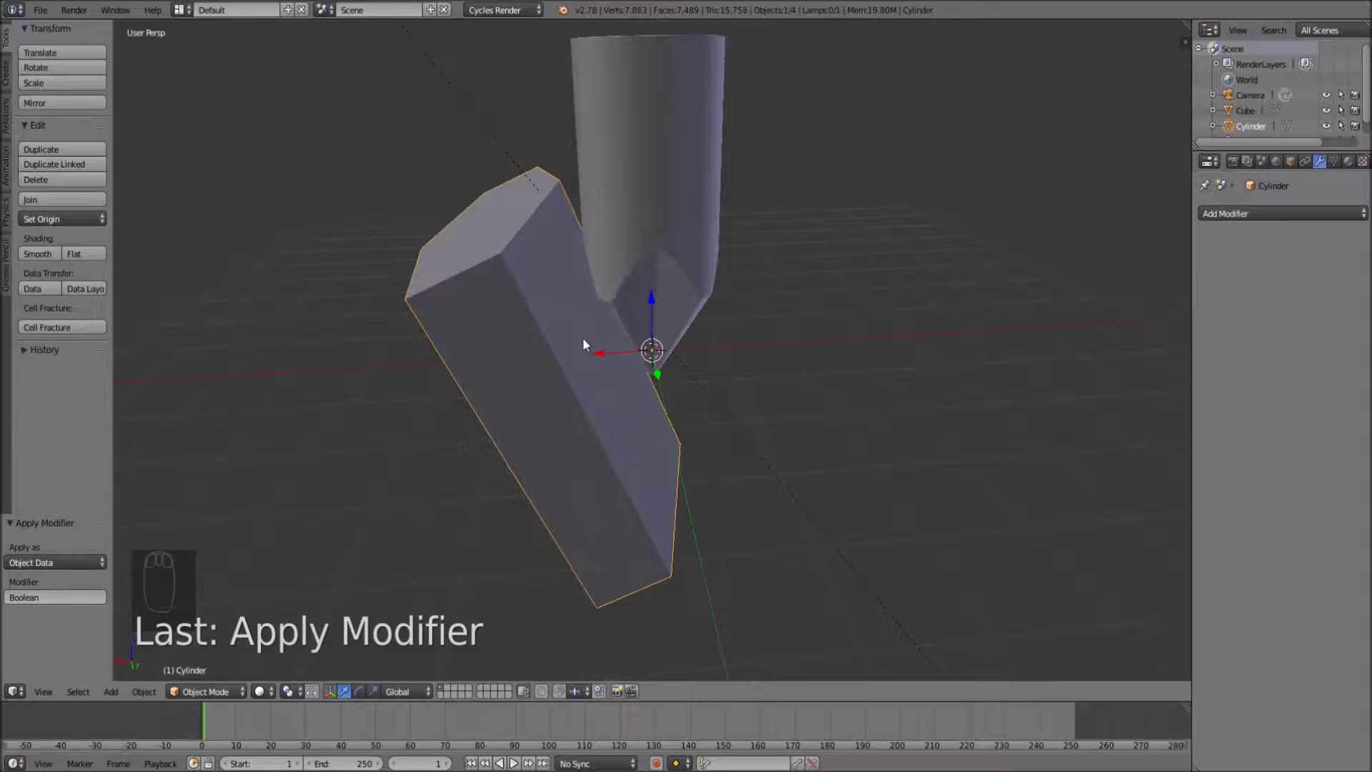
key(Delete)
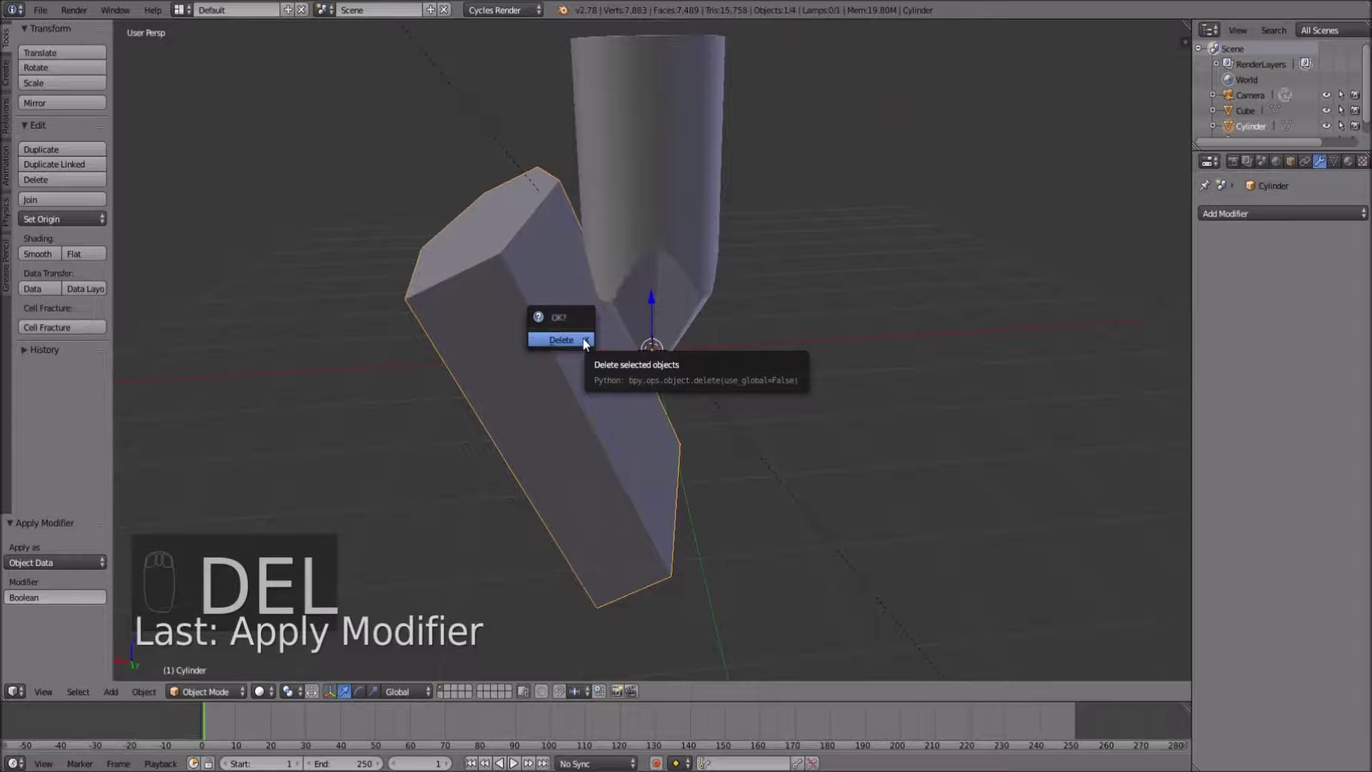
click(583, 340)
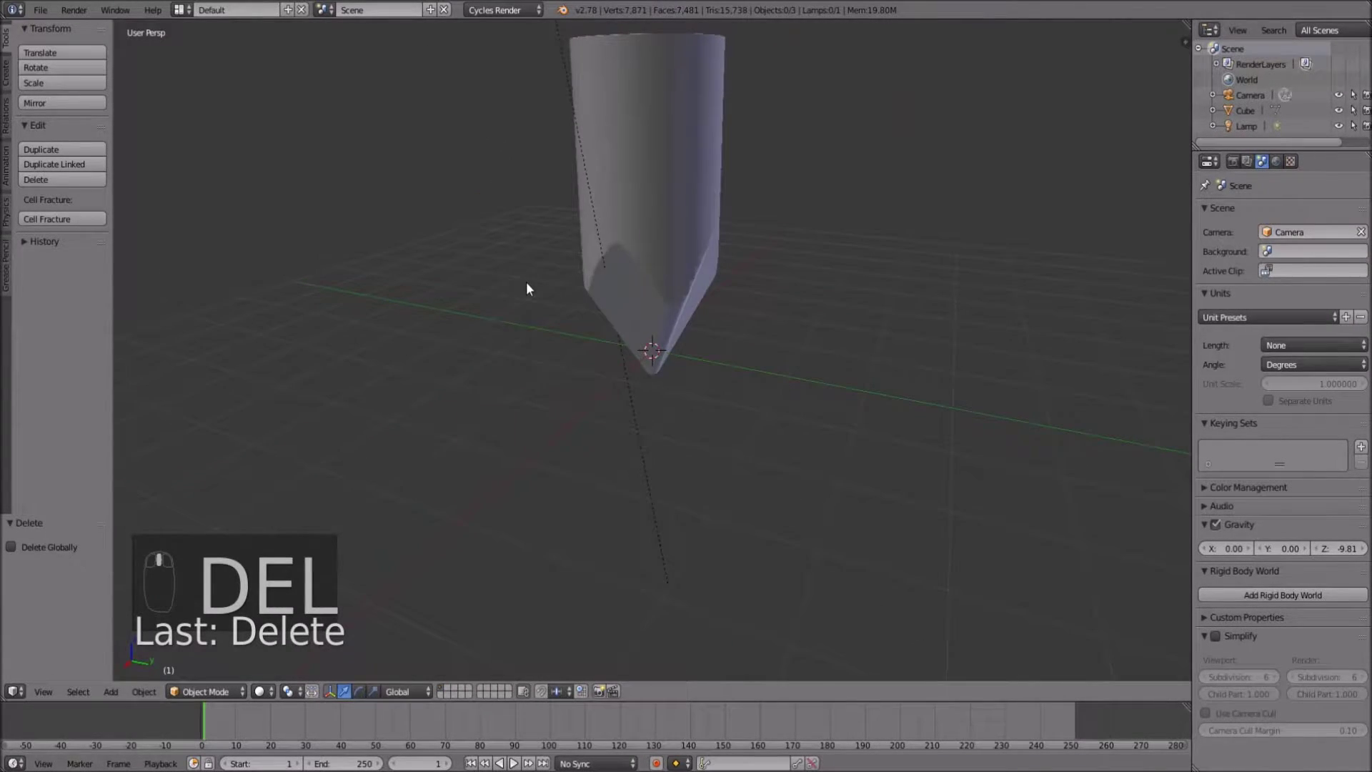
Select the shaped screwdriver tip object
scroll(526, 281, up, 3)
mouse_move(507, 271)
middle_down()
mouse_move(576, 196)
mouse_move(665, 221)
mouse_move(590, 230)
mouse_move(576, 222)
mouse_move(584, 191)
middle_up()
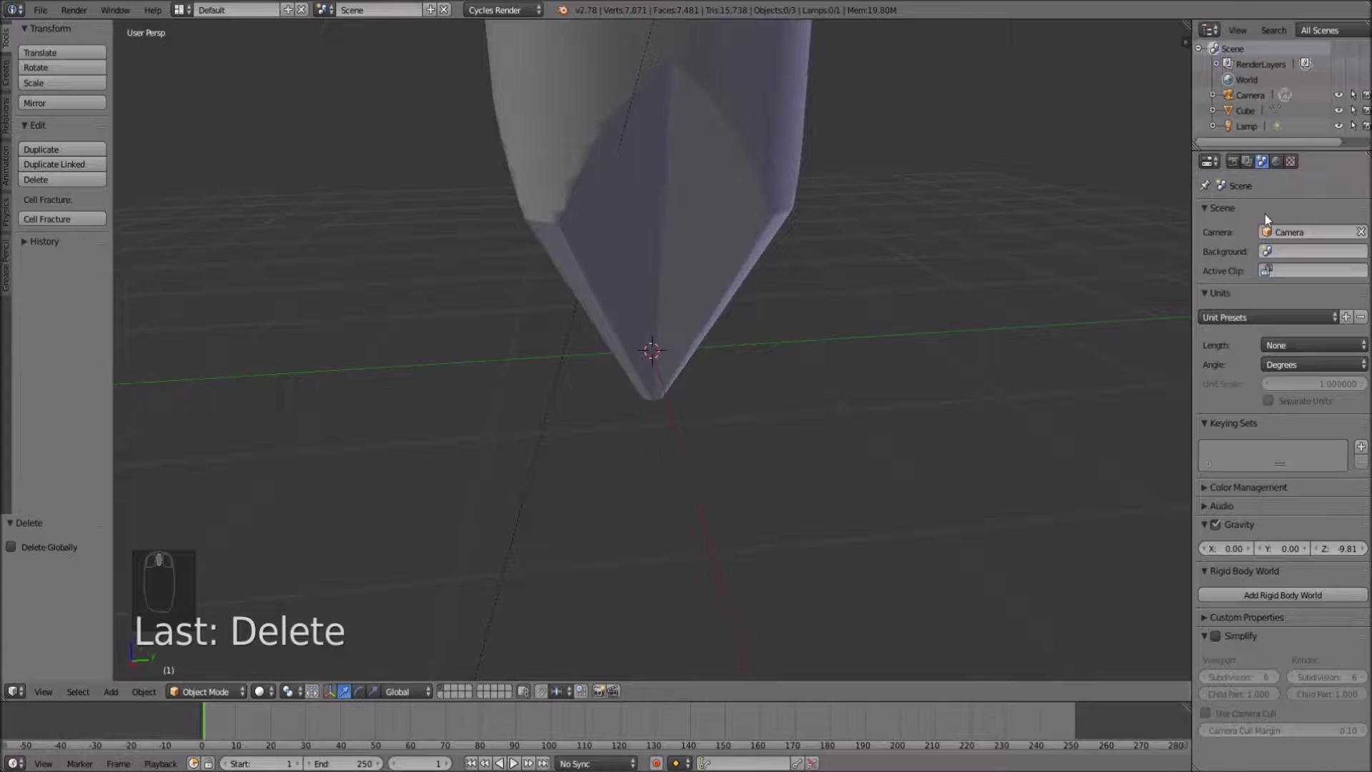
right_click(806, 111)
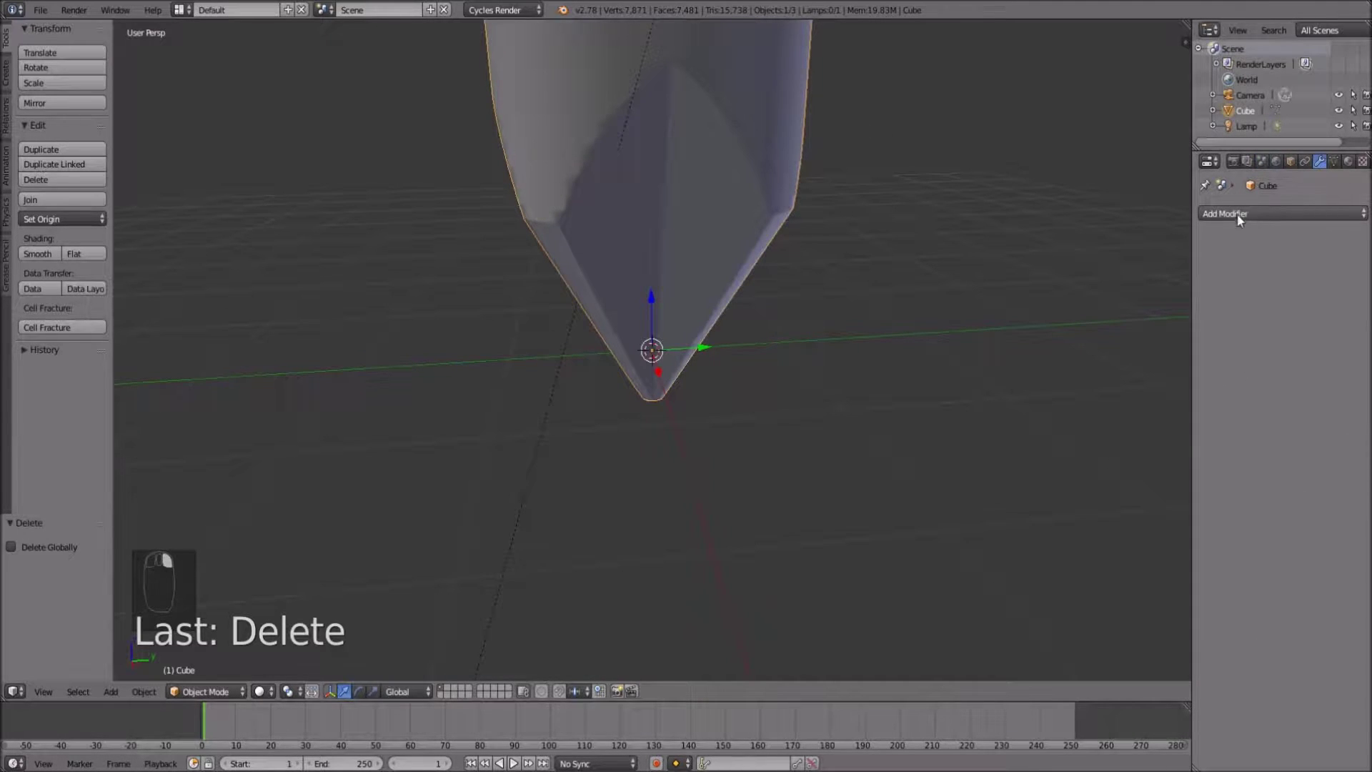
Add an Edge Split modifier with a 10° split angle to the tip and inspect its crisp facets
click(1308, 213)
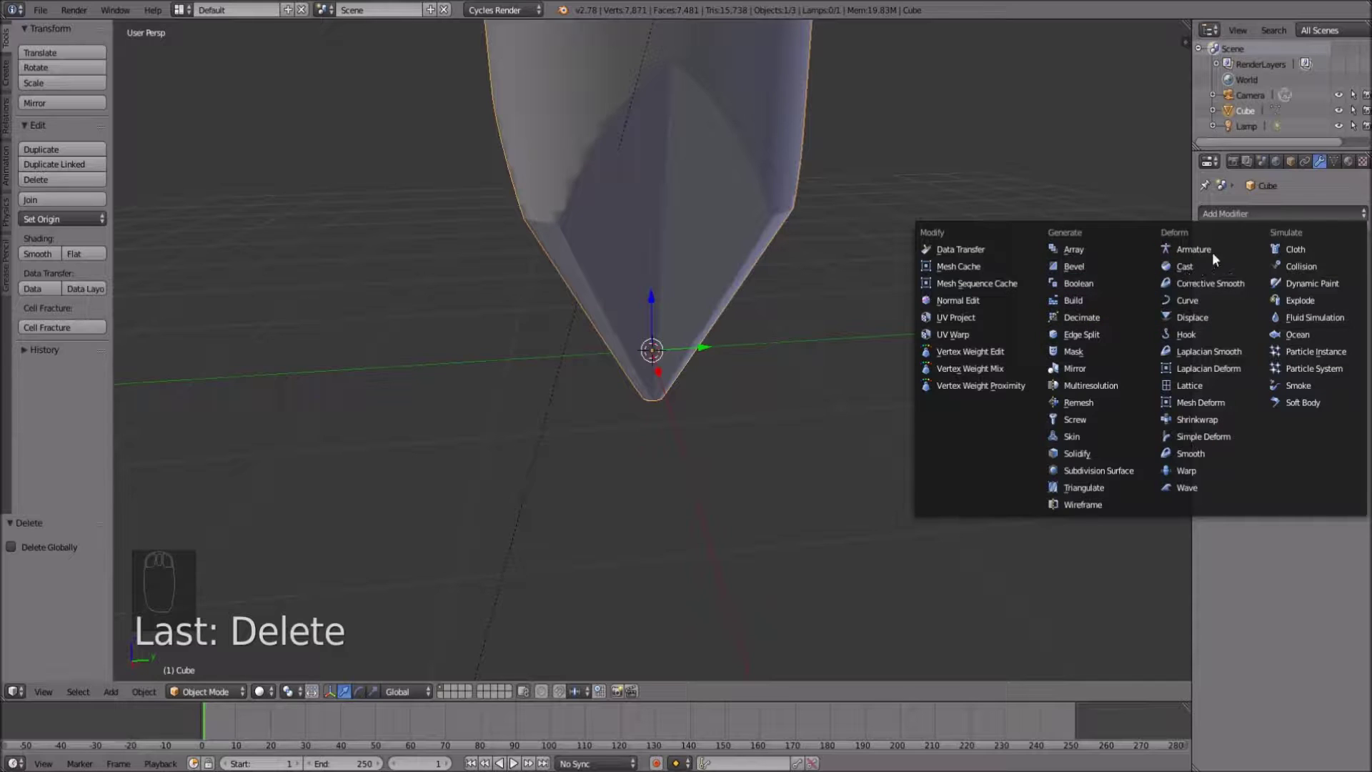
click(1297, 212)
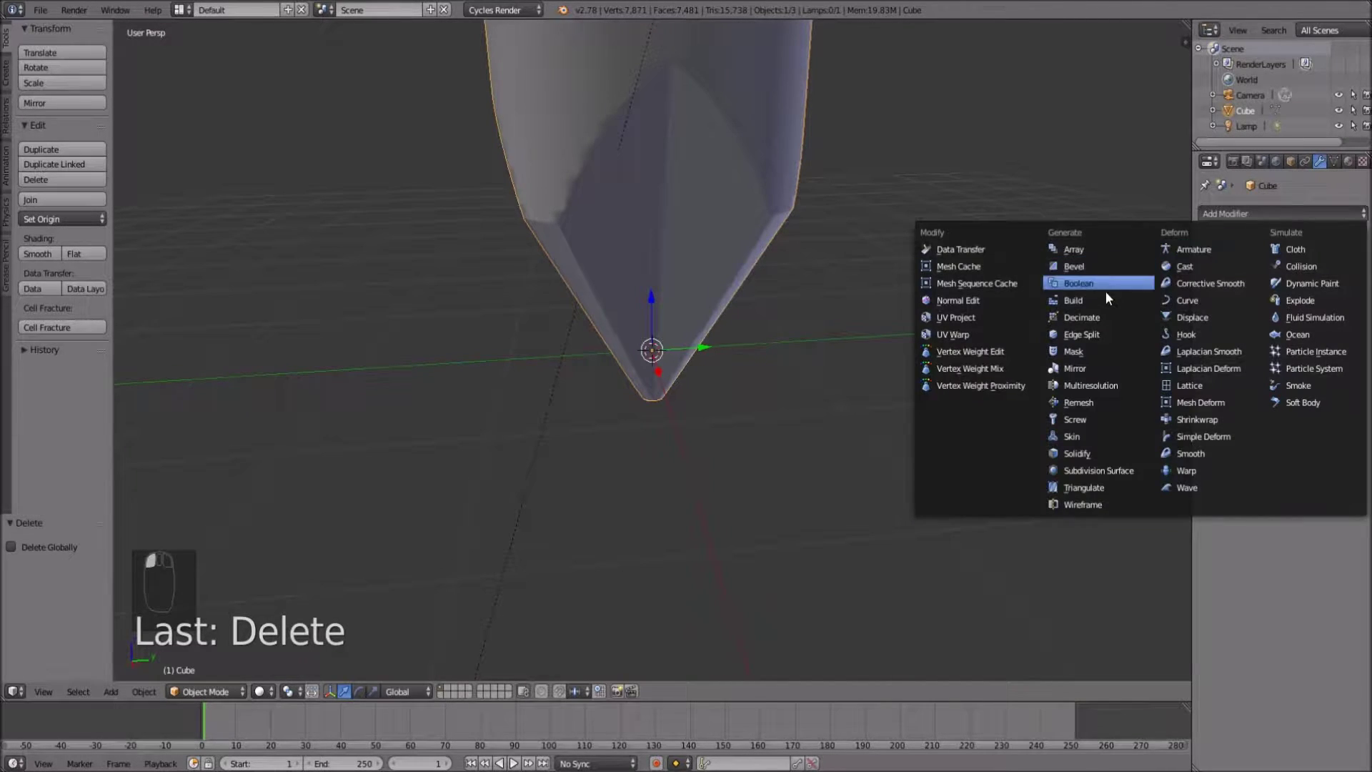
click(1097, 342)
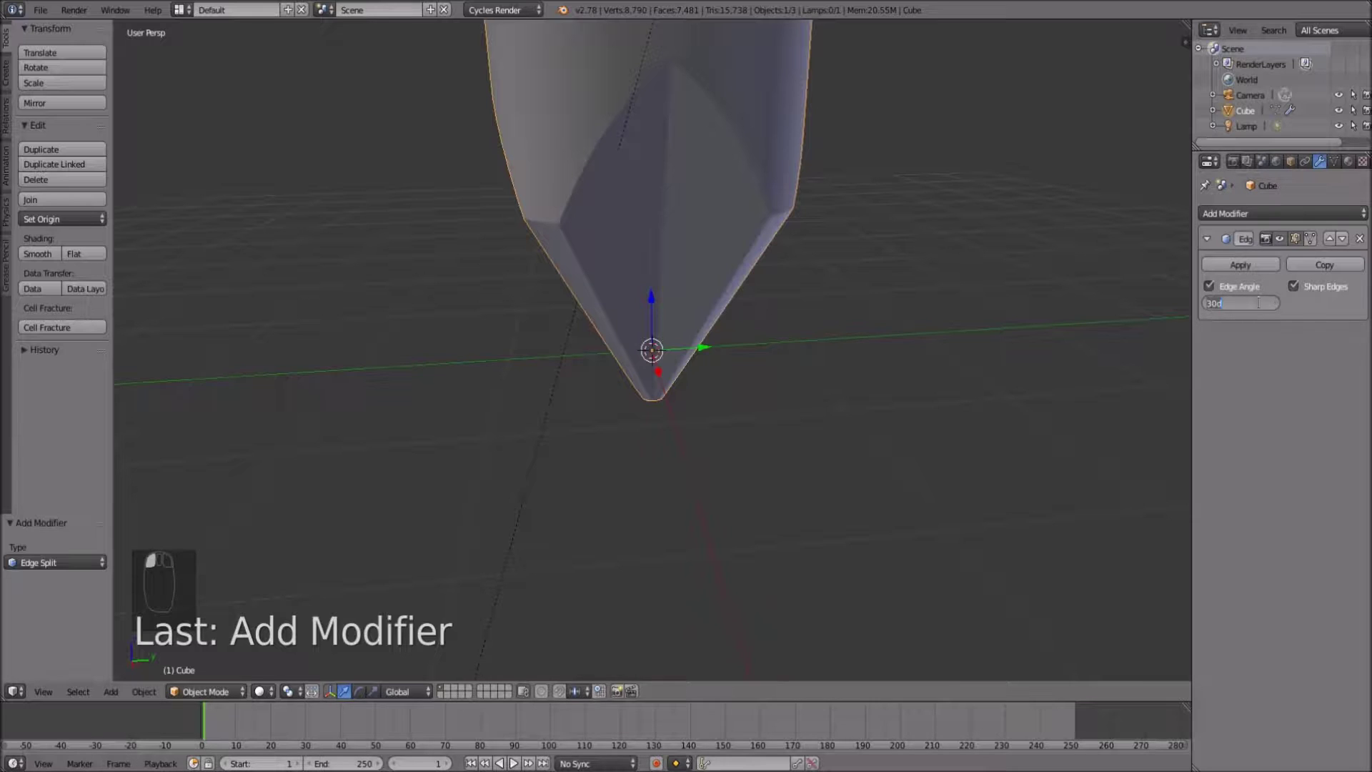
text(10)
key(Return)
middle_drag(1159, 362, 717, 303)
scroll(718, 303, up, 2)
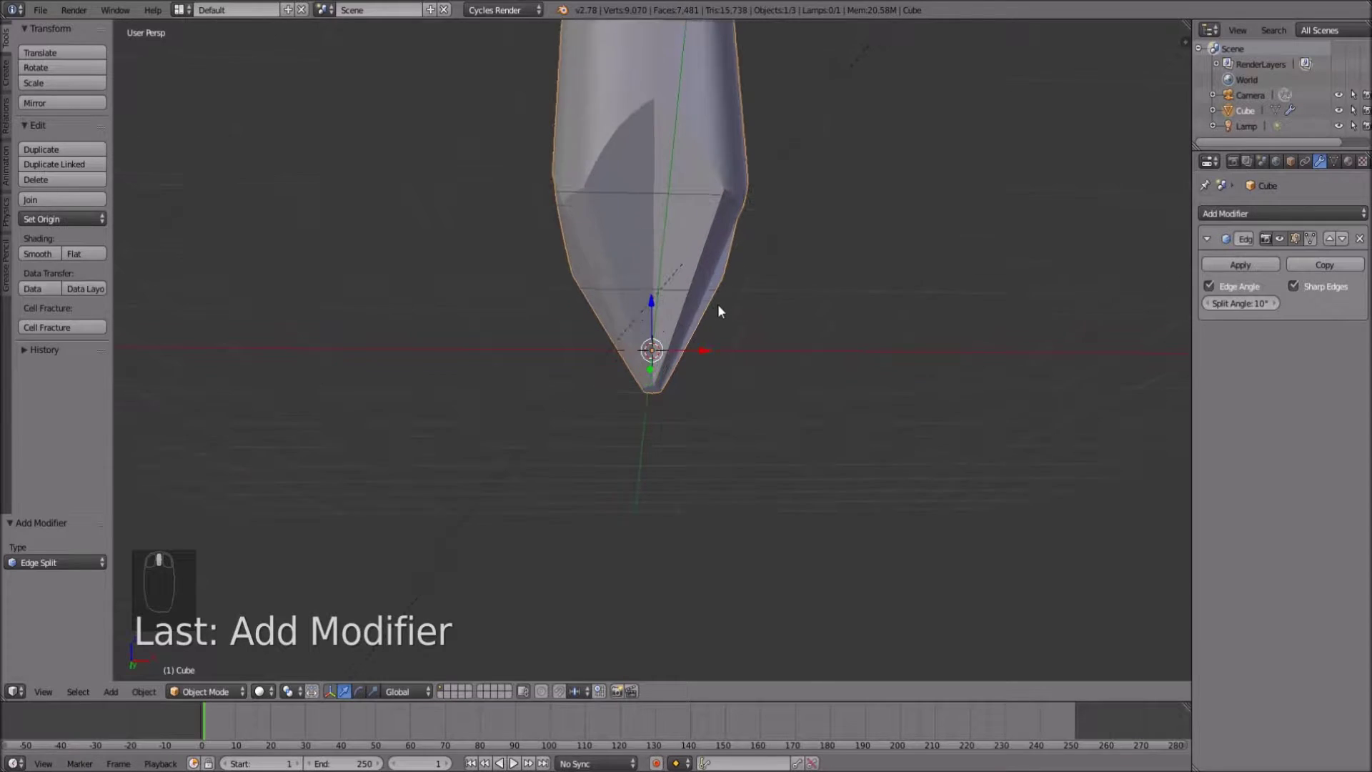
middle_drag(658, 351, 731, 202)
scroll(710, 200, down, 4)
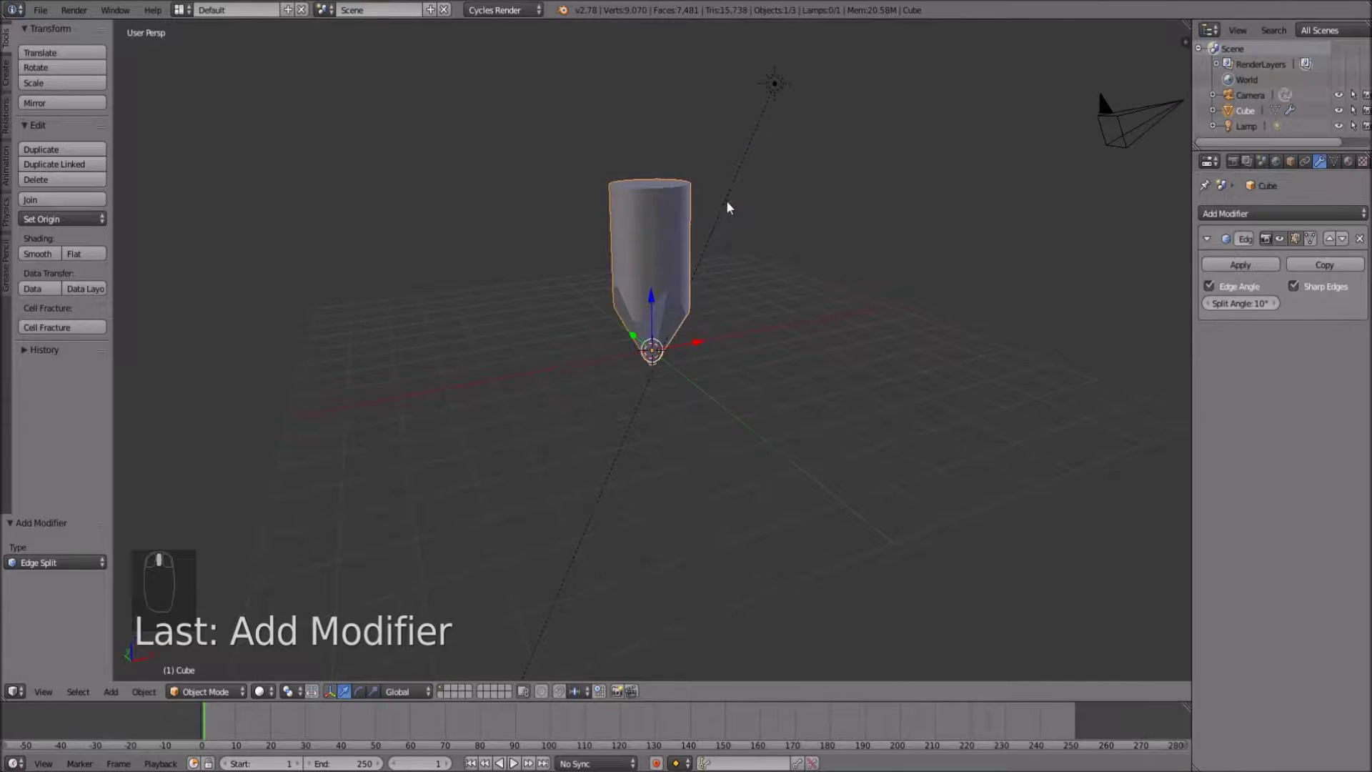
In front orthographic wireframe Edit Mode, box-select the upper section of the tip mesh
key(KP_5)
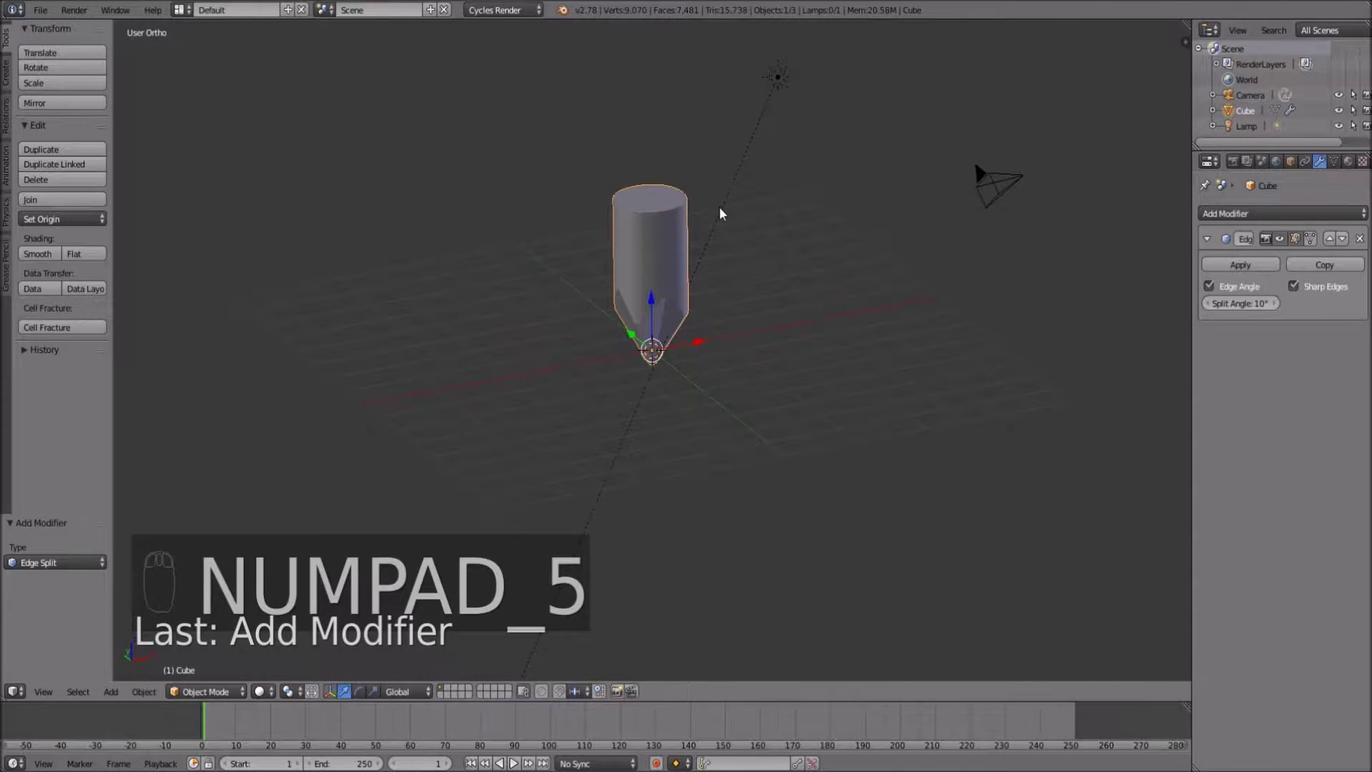
key(KP_1)
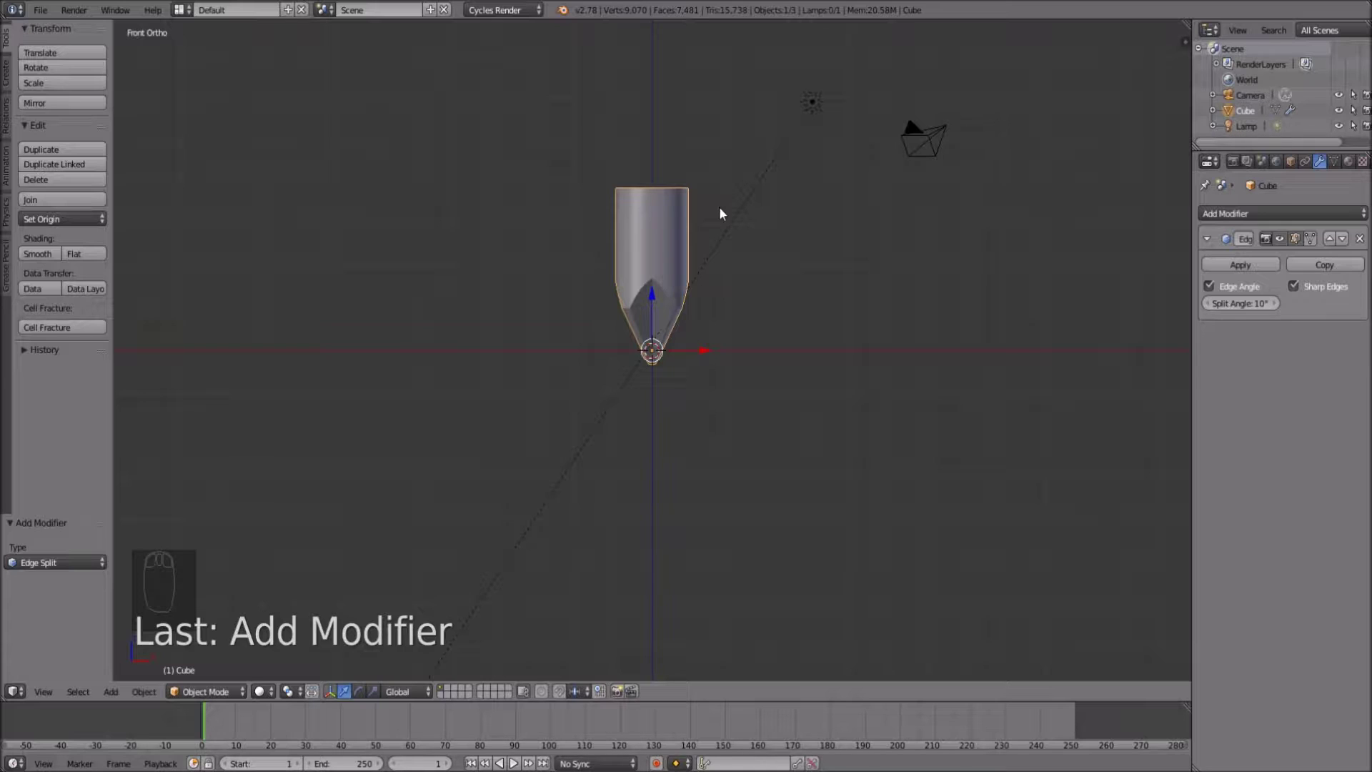
key(Tab)
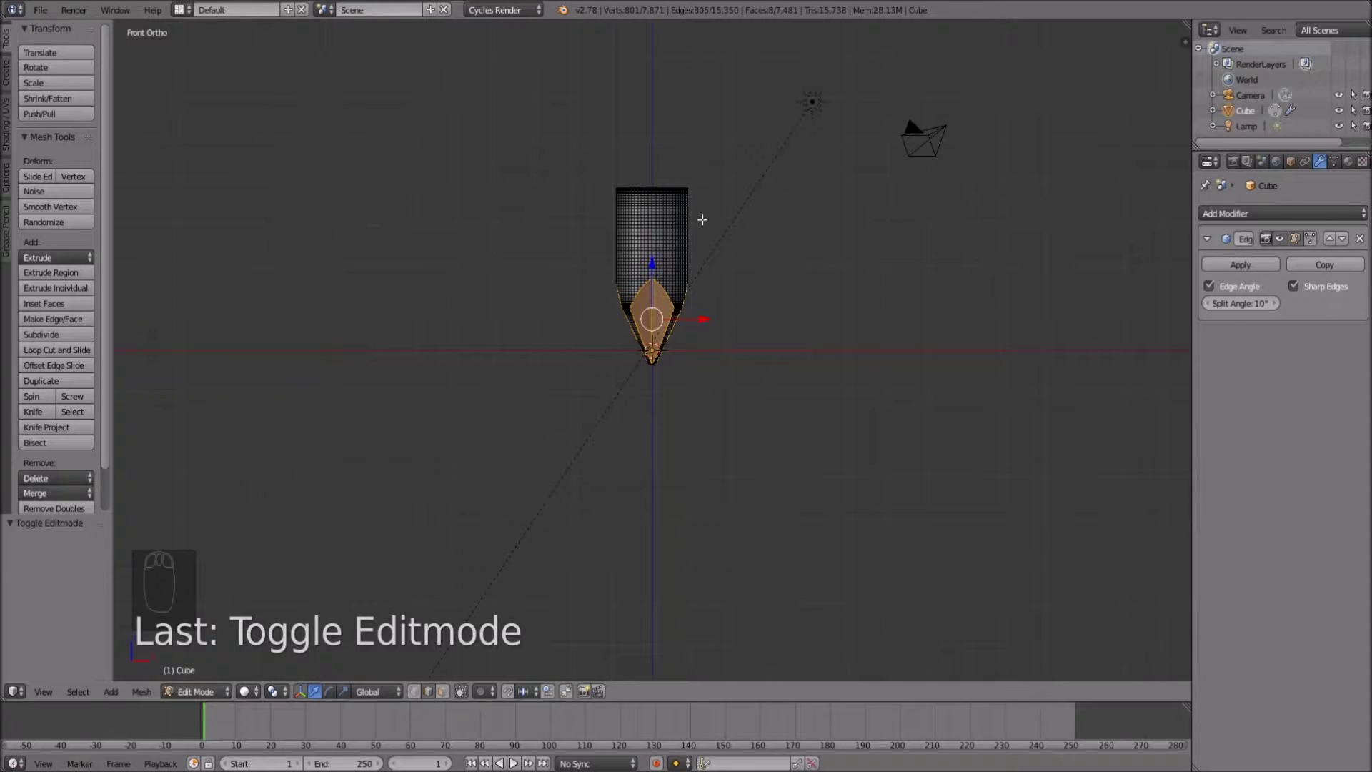
key(a)
key(z)
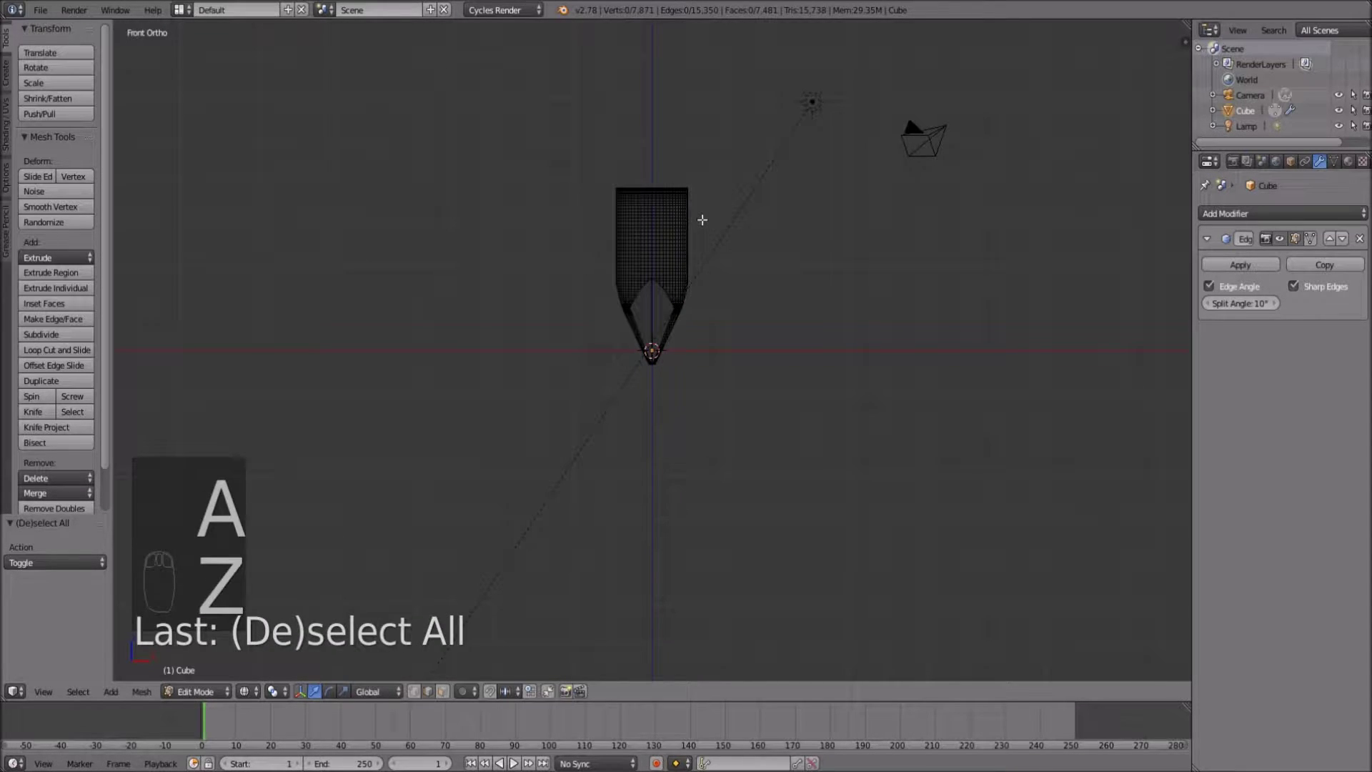
scroll(703, 219, up, 4)
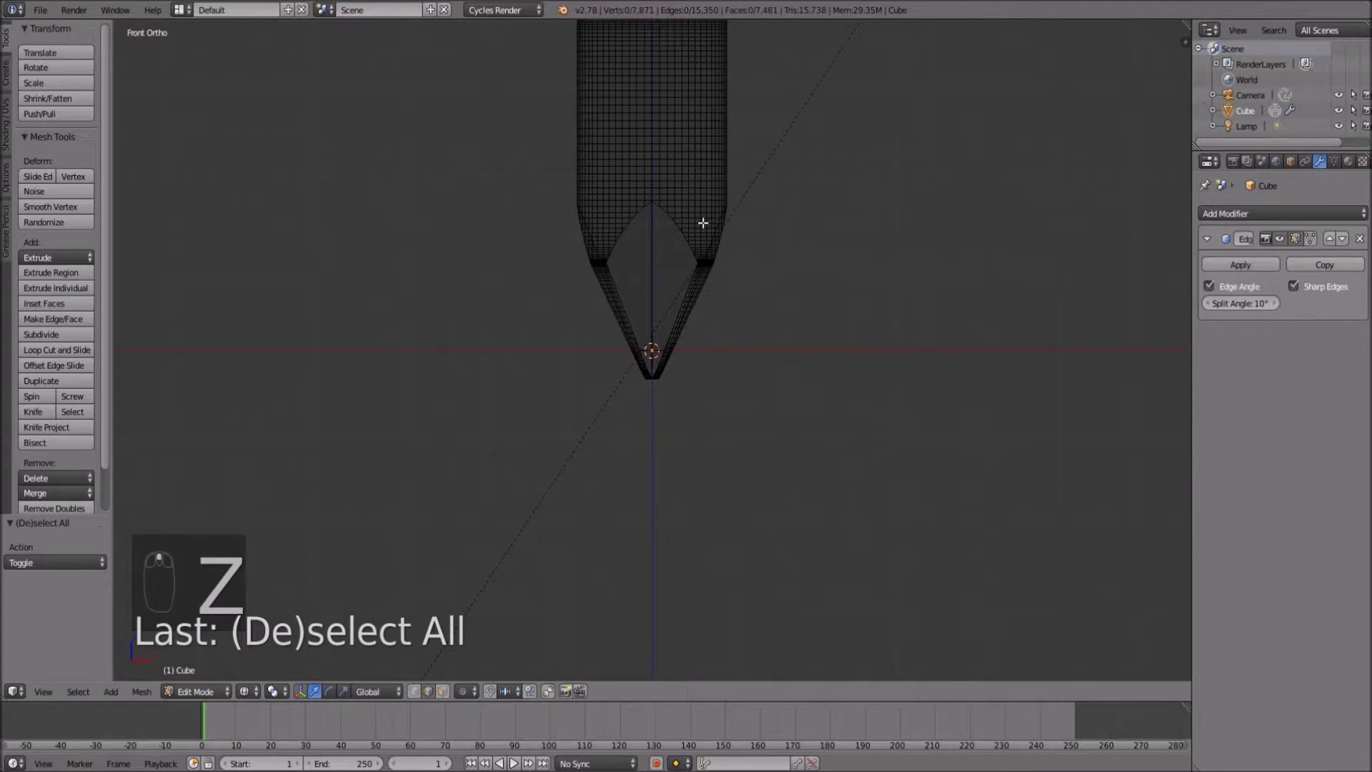
shift+scroll(704, 223, up, 5)
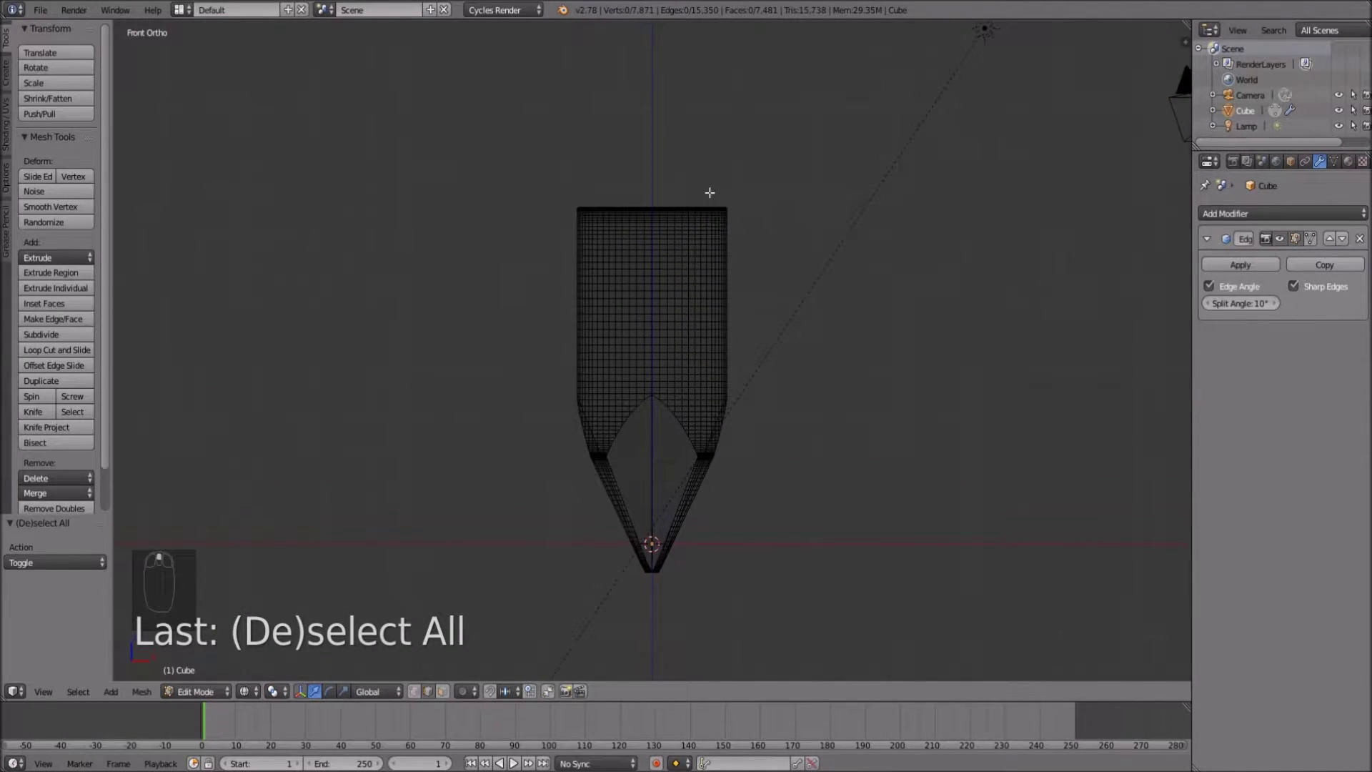
key(b)
drag(520, 184, 806, 322)
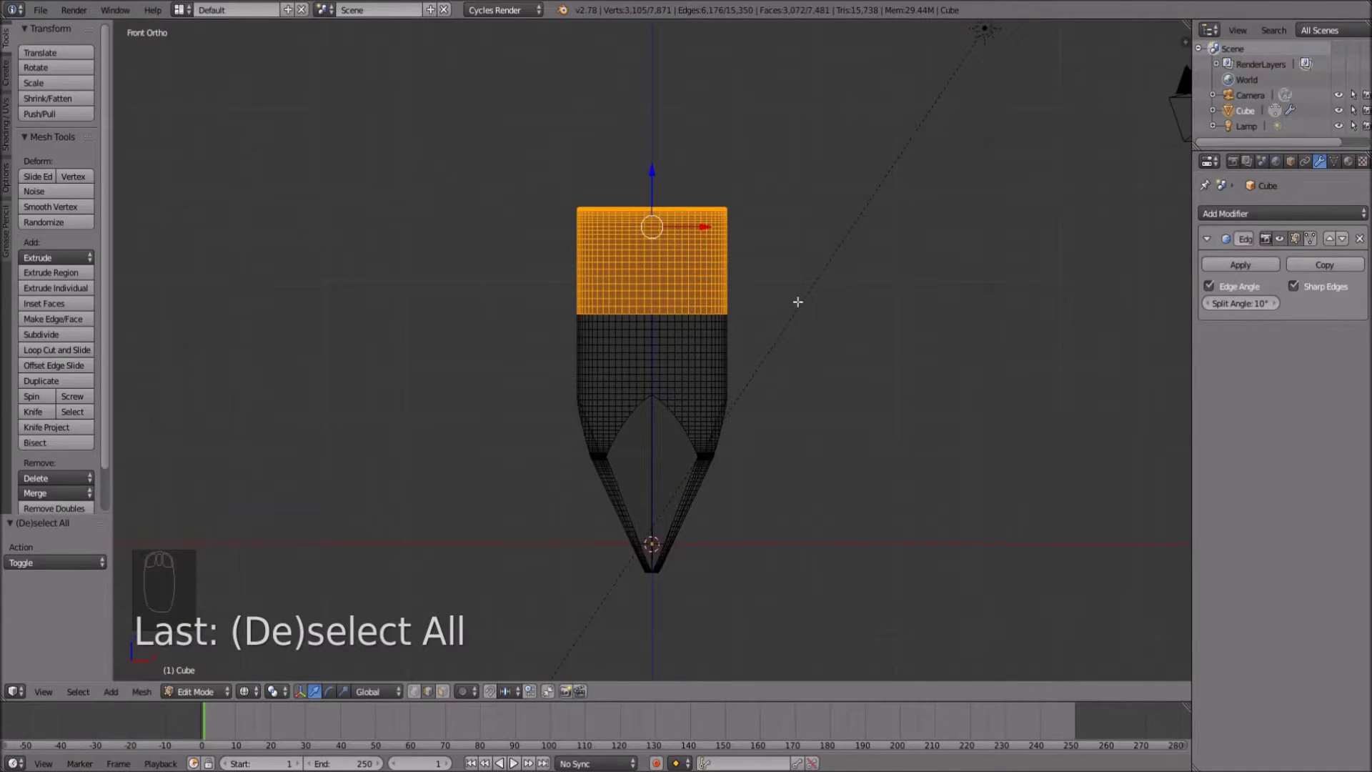
scroll(798, 302, down, 1)
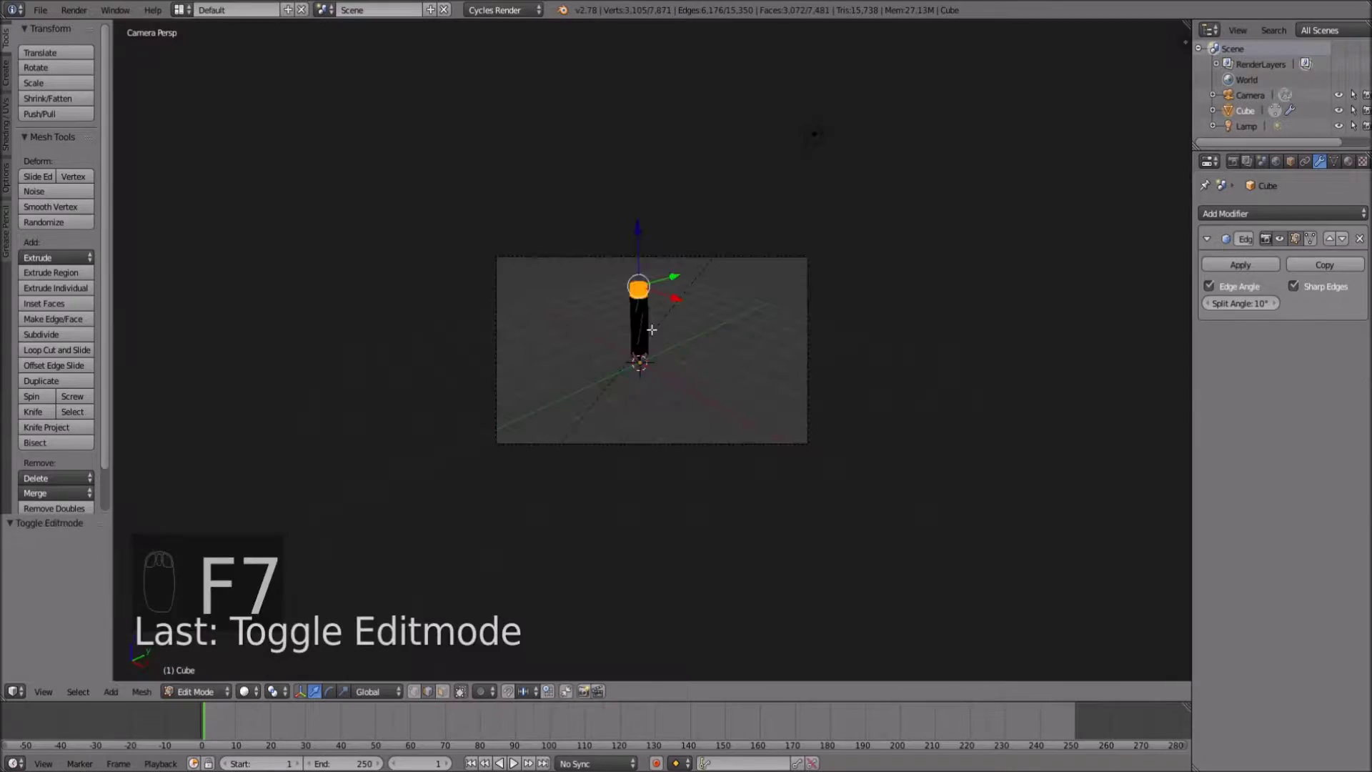
Stretch the top section up along Z into a long shaft and scale the object to 0.734
key(g)
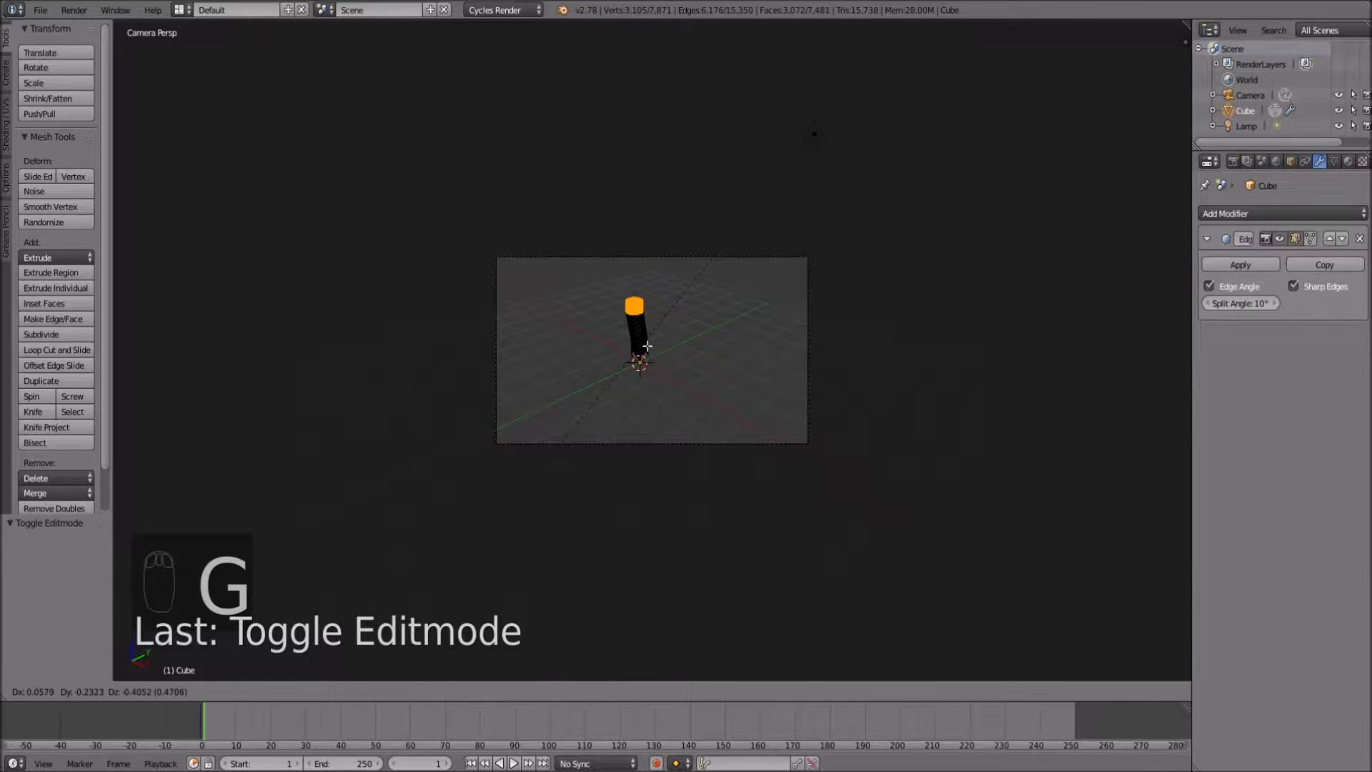
key(z)
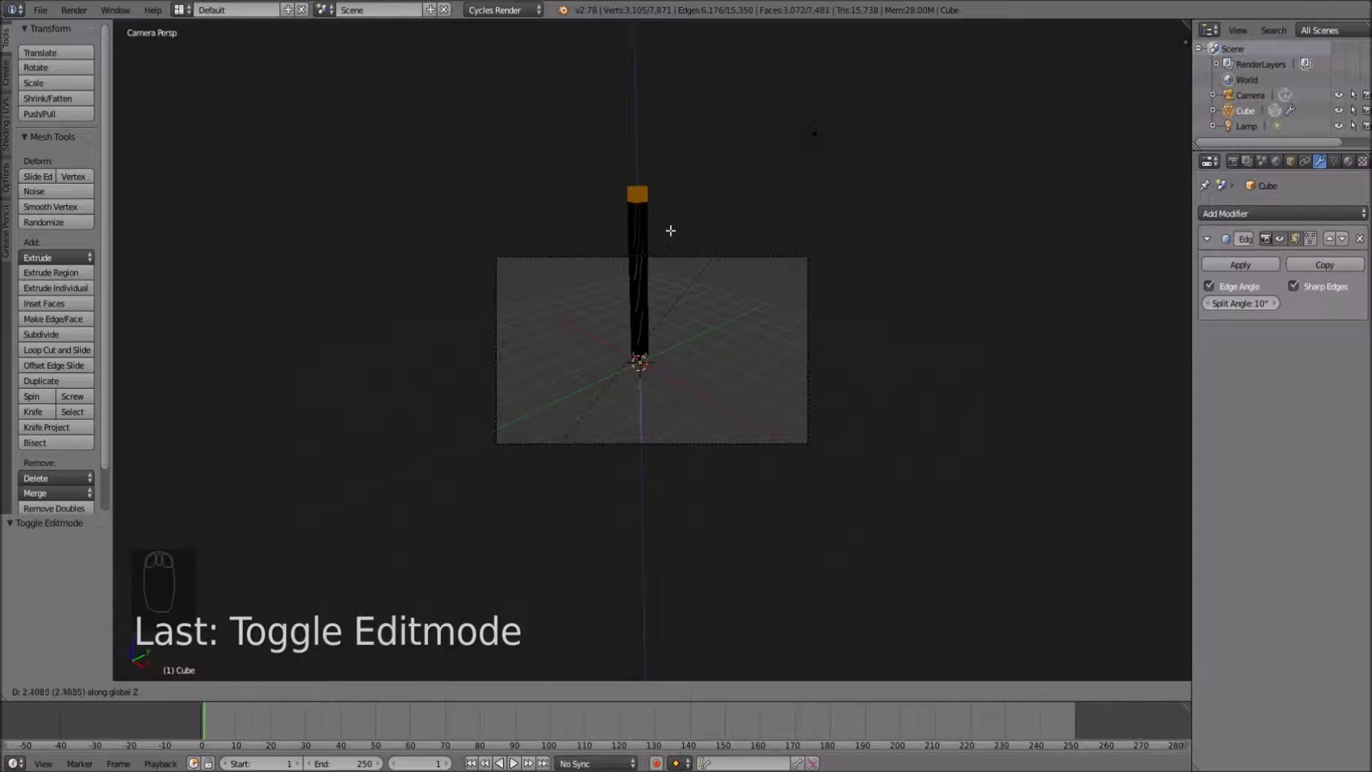
click(675, 143)
key(Tab)
key(s)
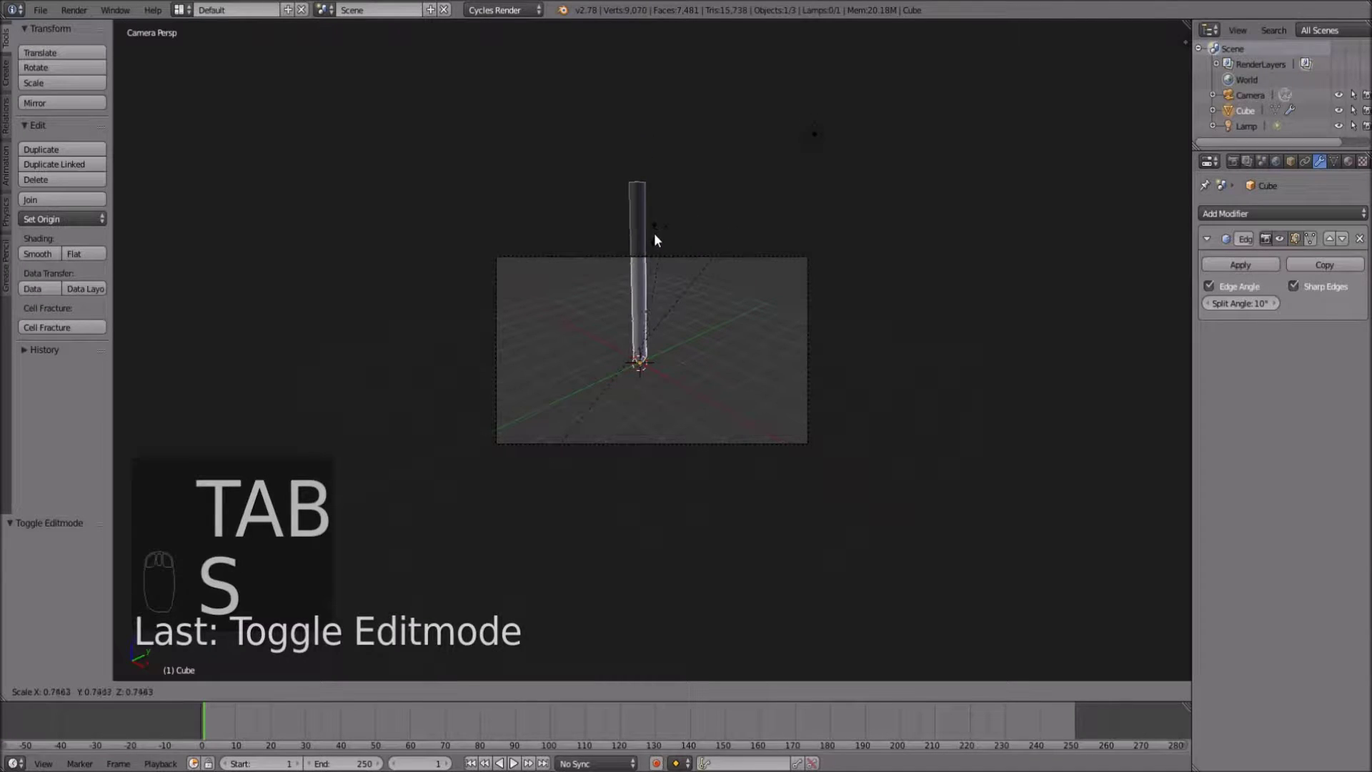
click(650, 234)
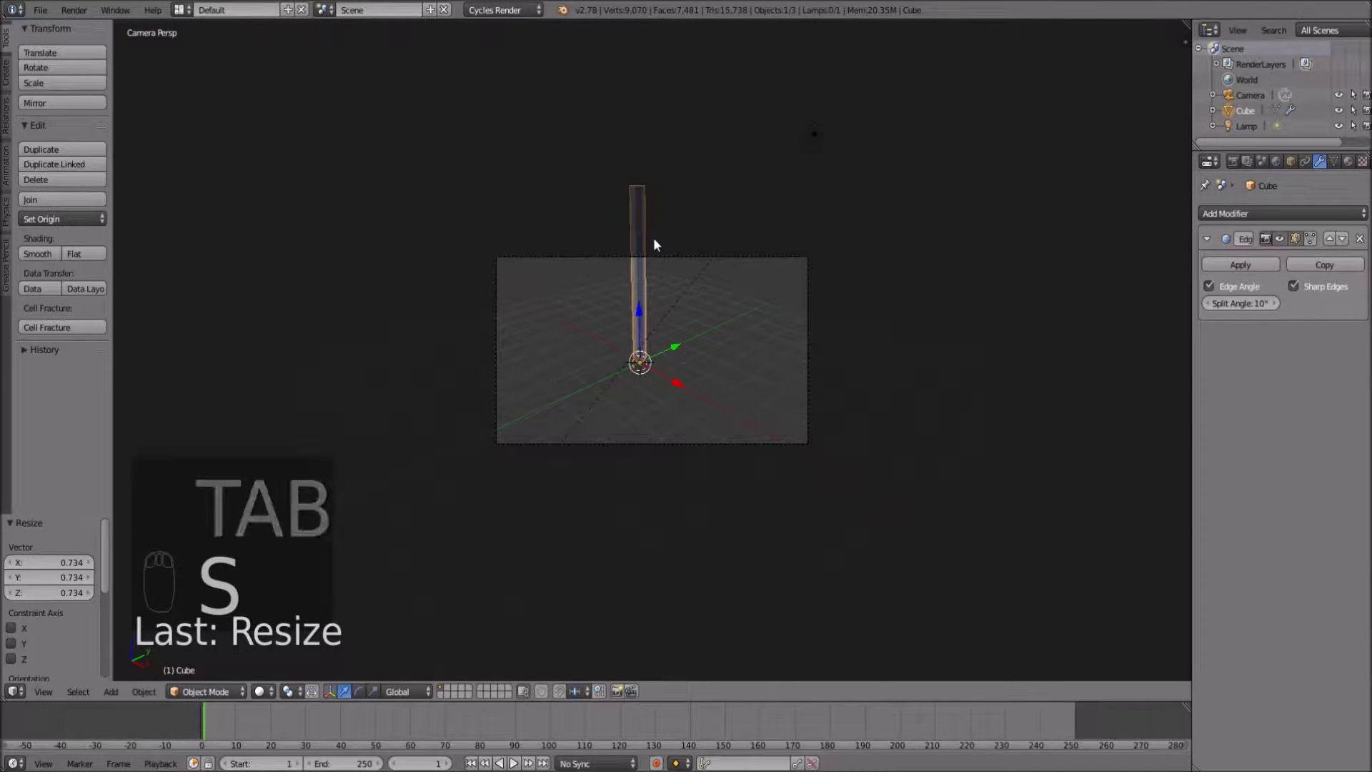
Raise the shaft's top section slightly higher, then switch to an empty layer
key(g)
right_click(656, 236)
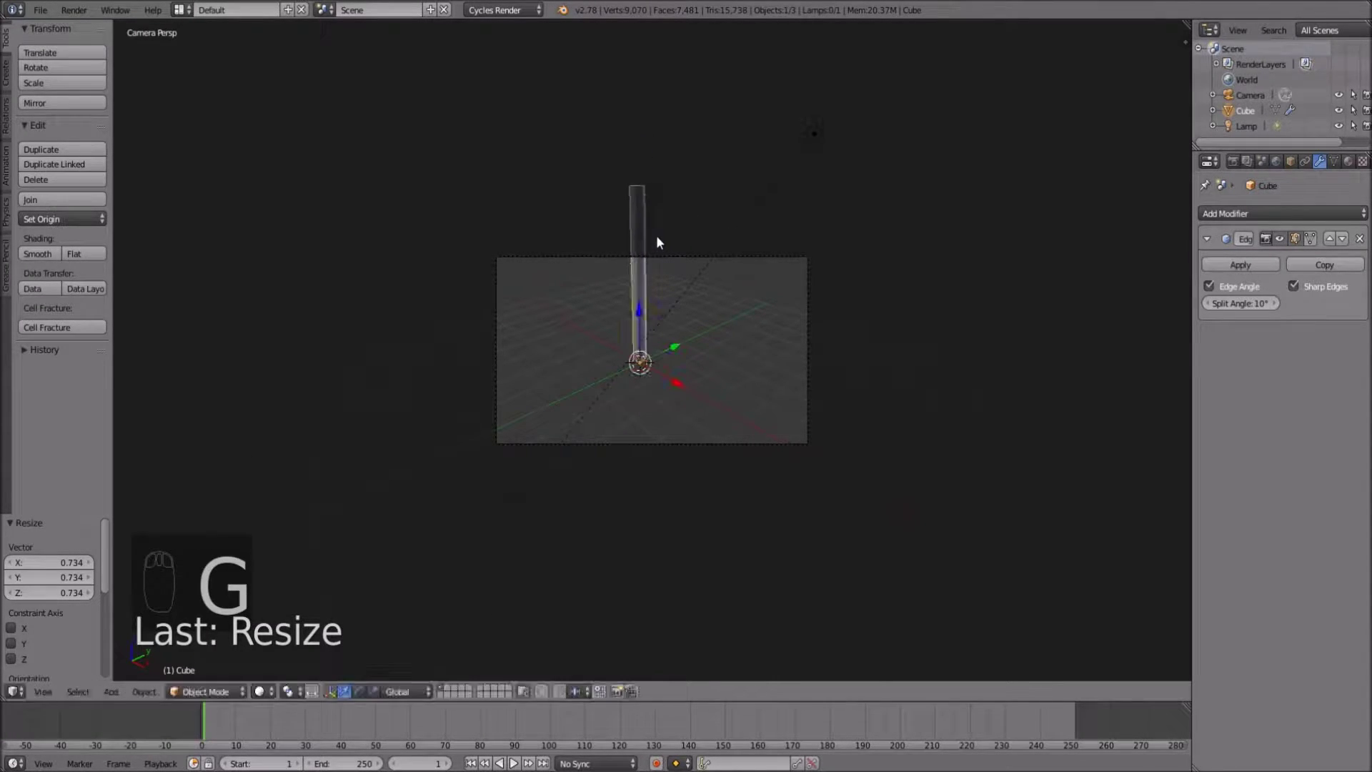
key(Tab)
key(g)
click(667, 234)
key(Tab)
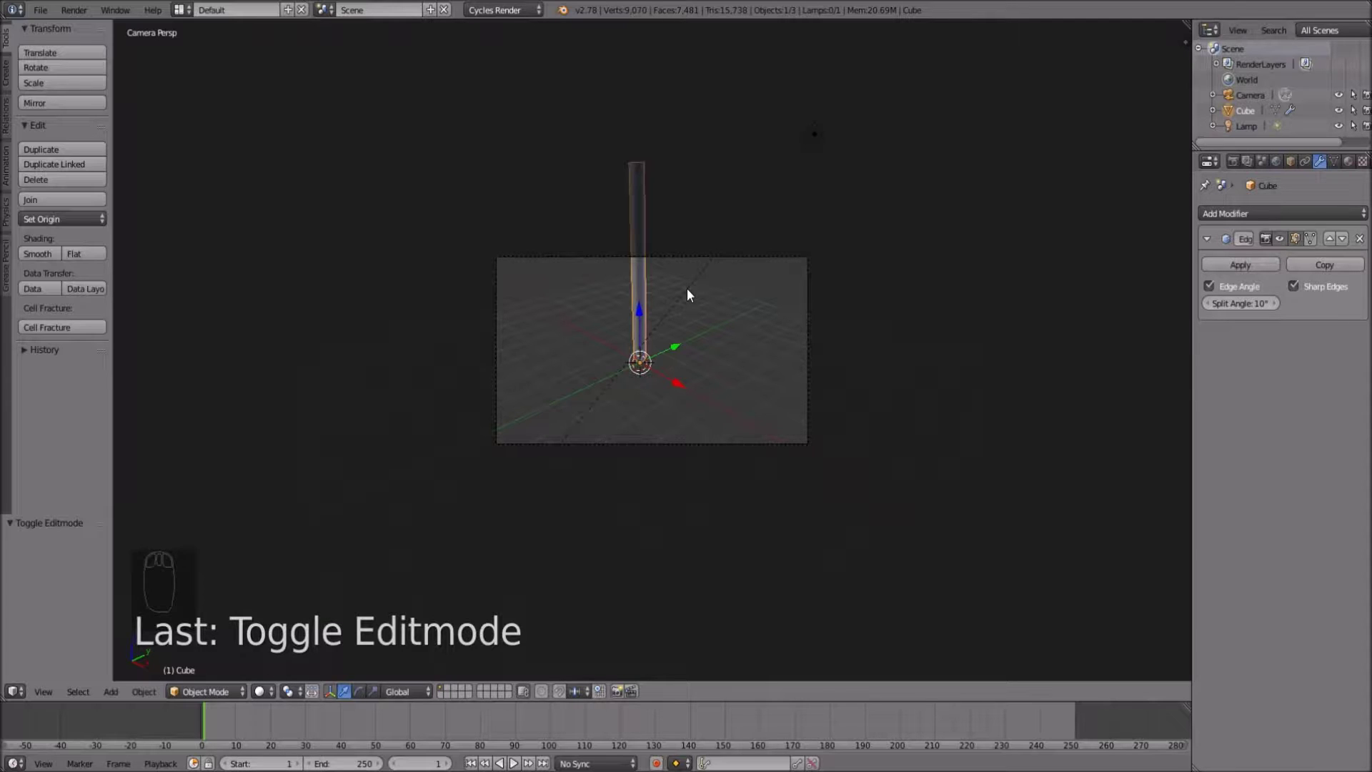
key(F7)
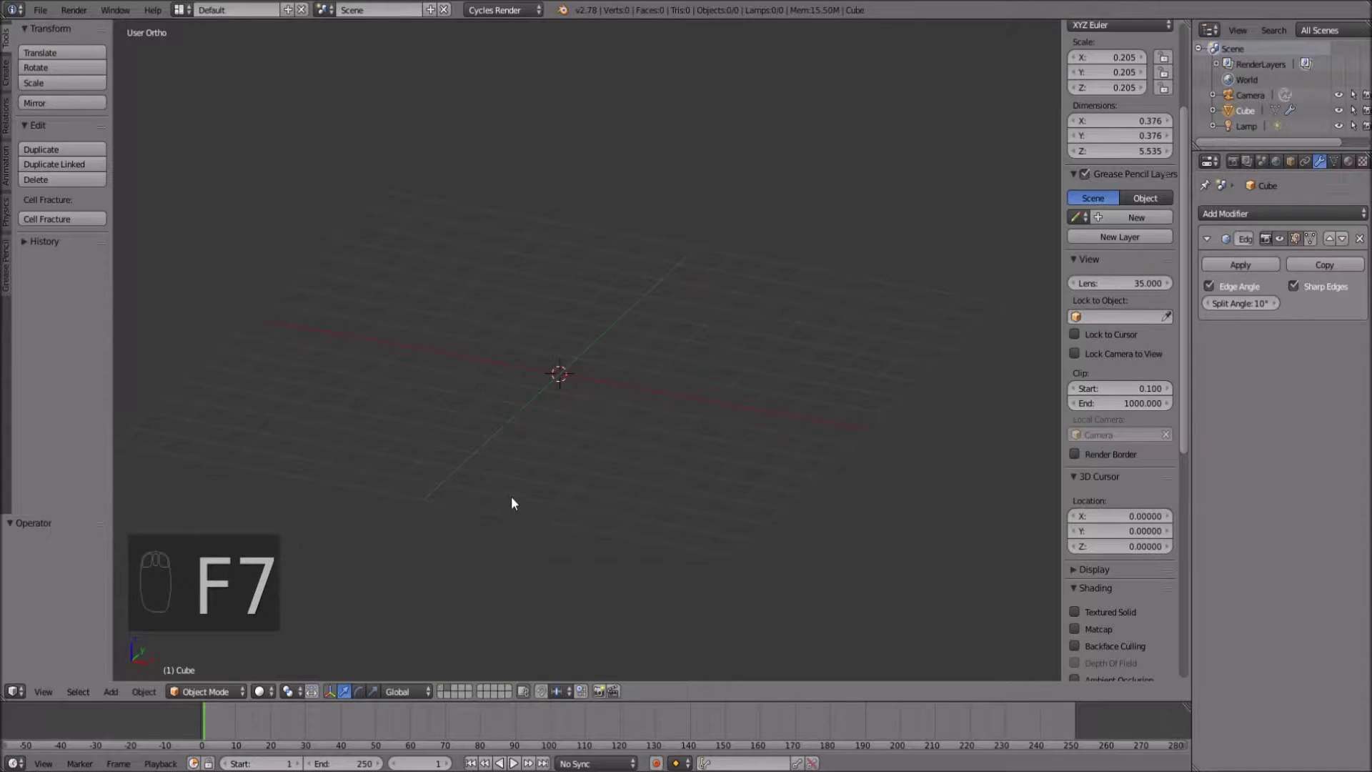
Show only the empty layer and add a new cube at the scene centre
click(448, 686)
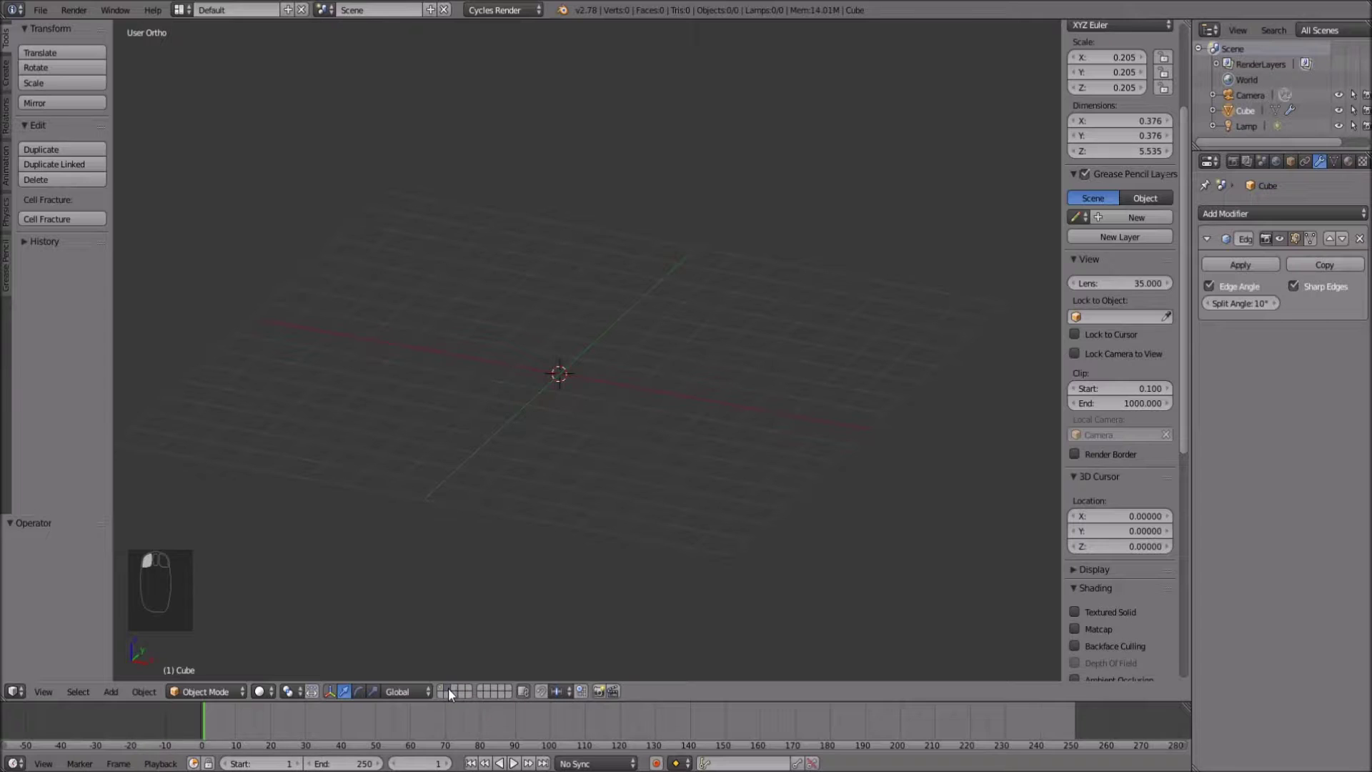
middle_drag(509, 568, 556, 433)
key(shift+a)
mouse_move(551, 432)
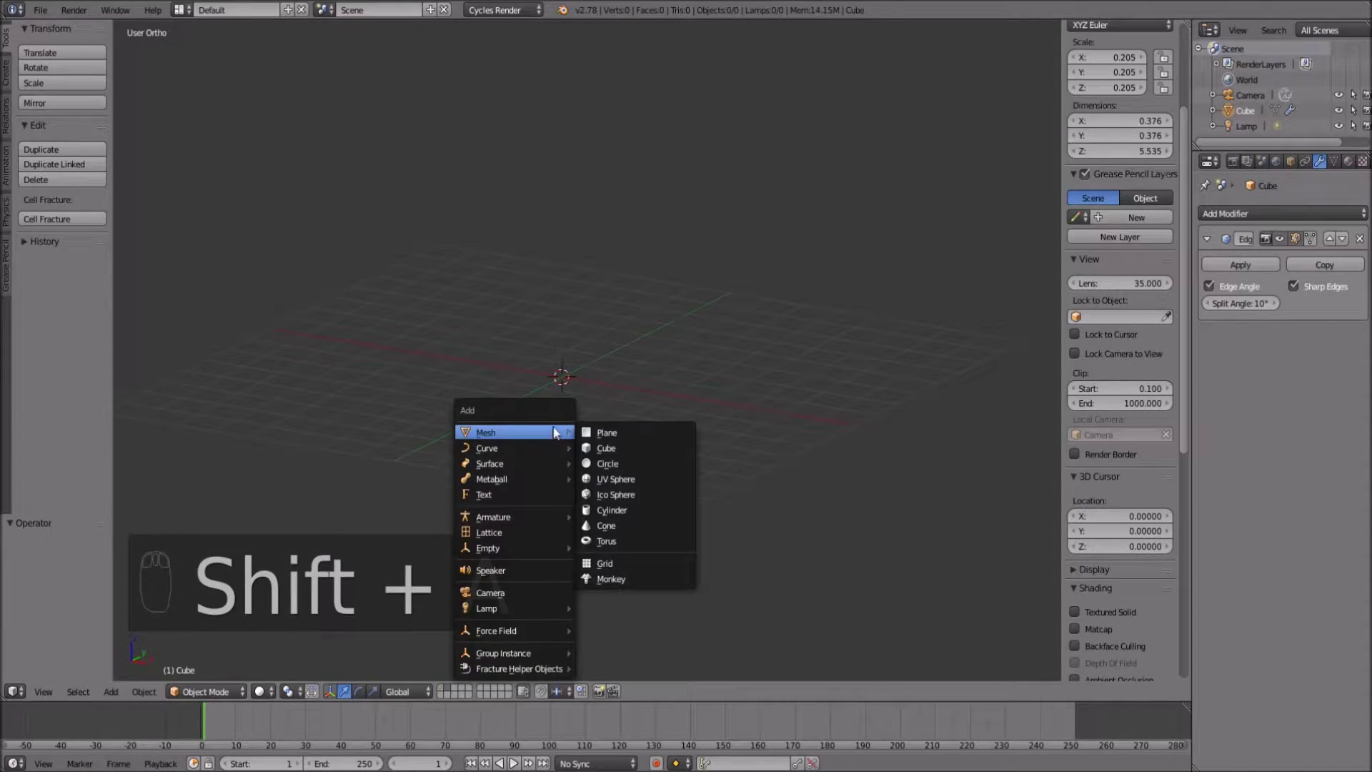
click(613, 447)
Scale the cube into a tall thin post, 1.167 × 1.167 × 6.622, viewed in perspective
key(s)
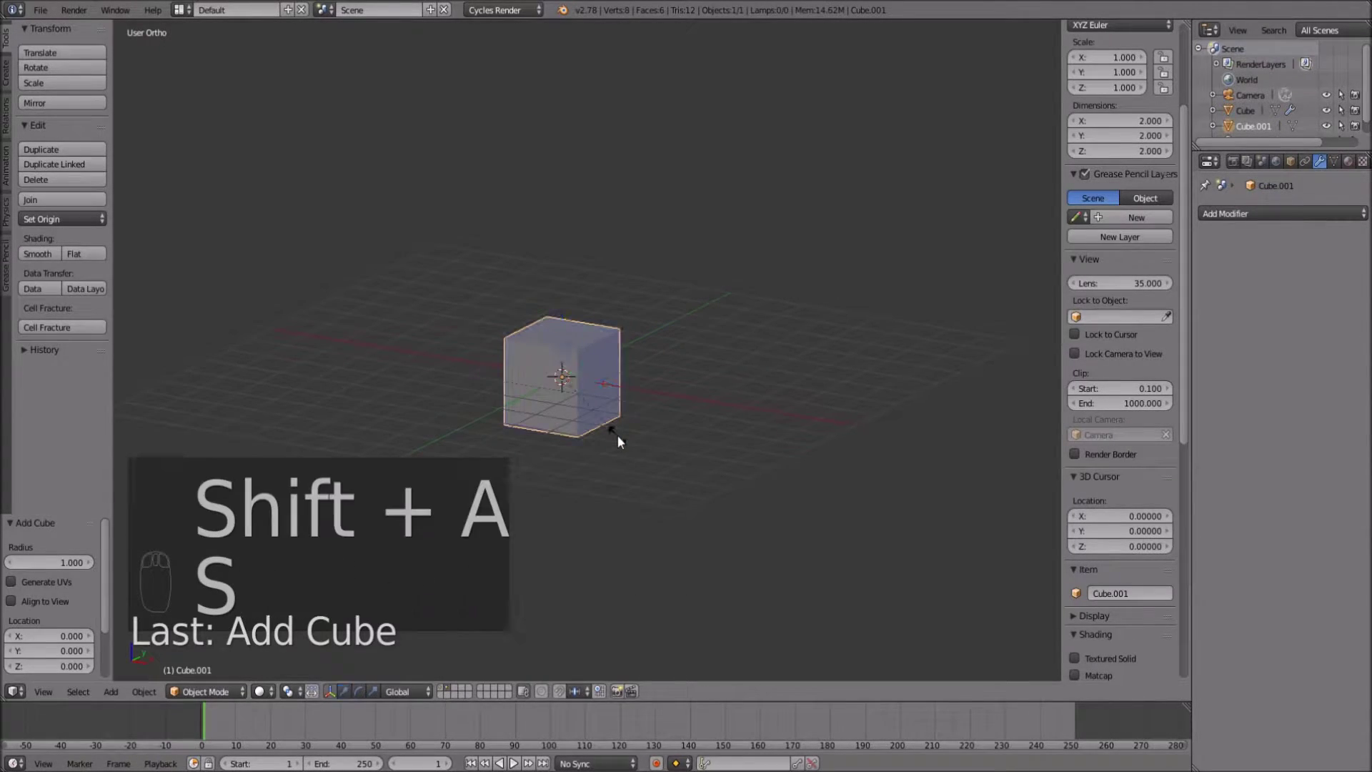
key(z)
click(901, 367)
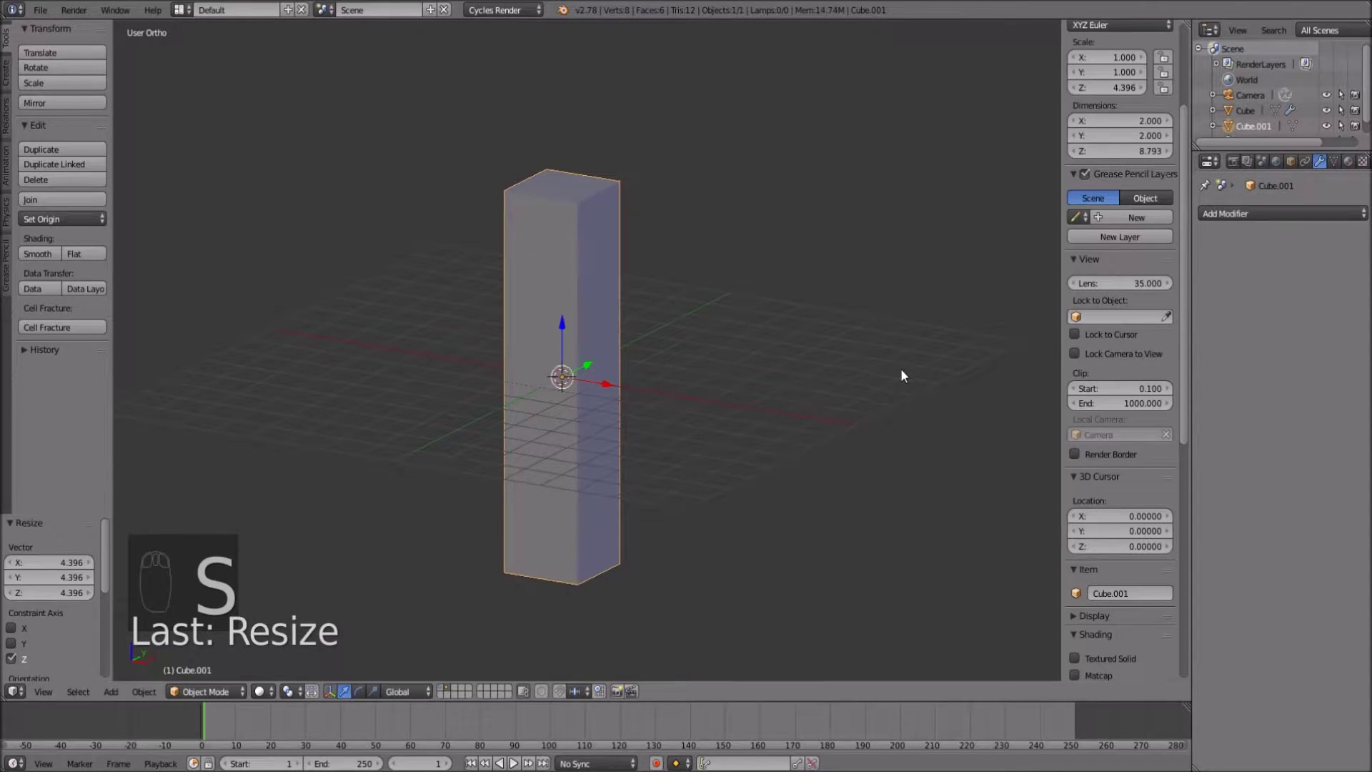
key(s)
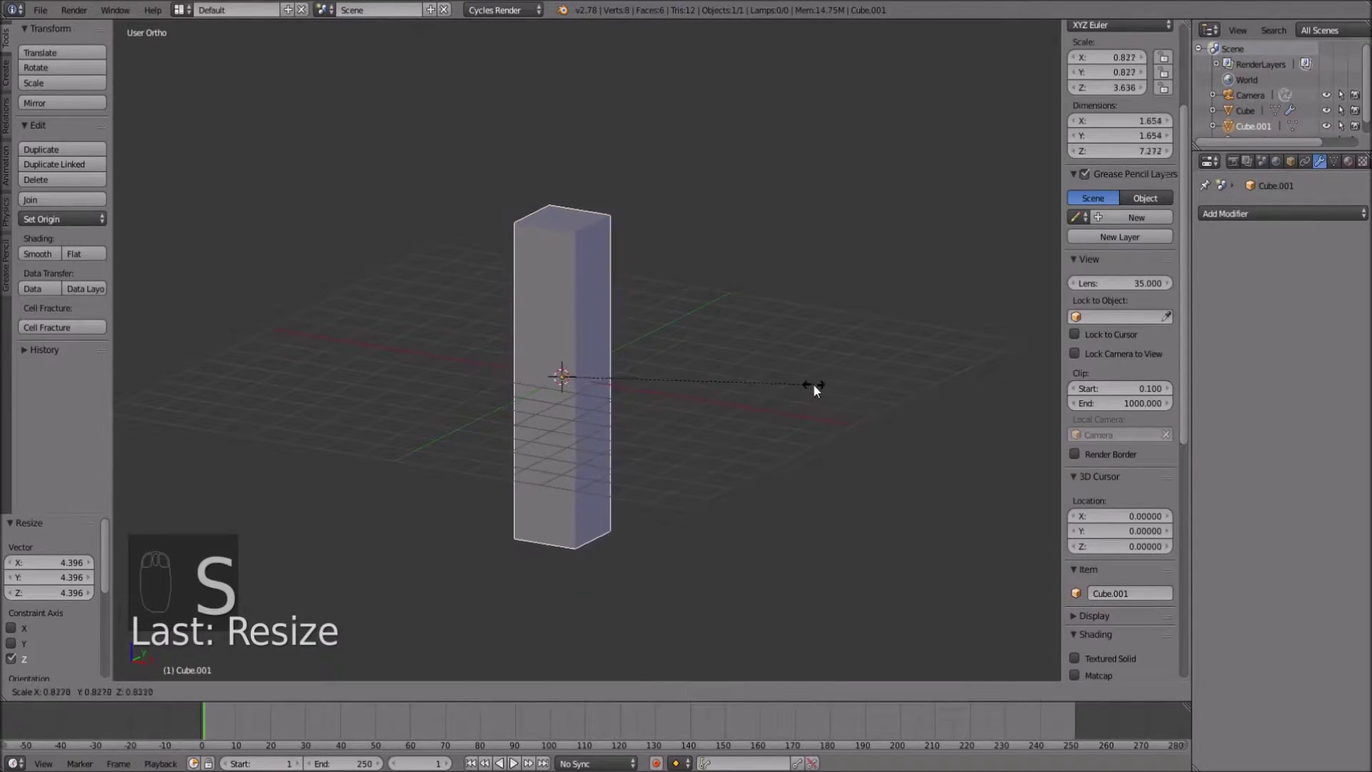
click(739, 388)
key(s)
key(z)
click(790, 379)
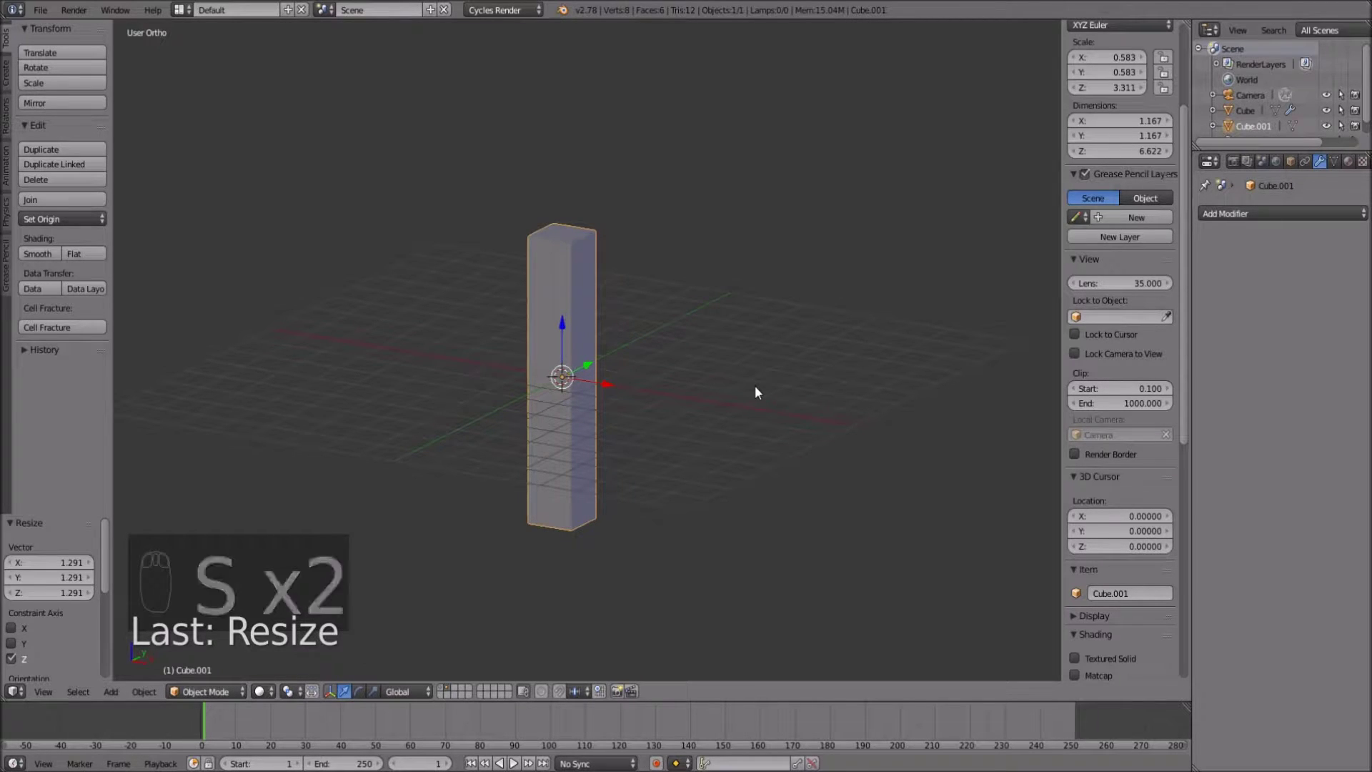
key(KP_5)
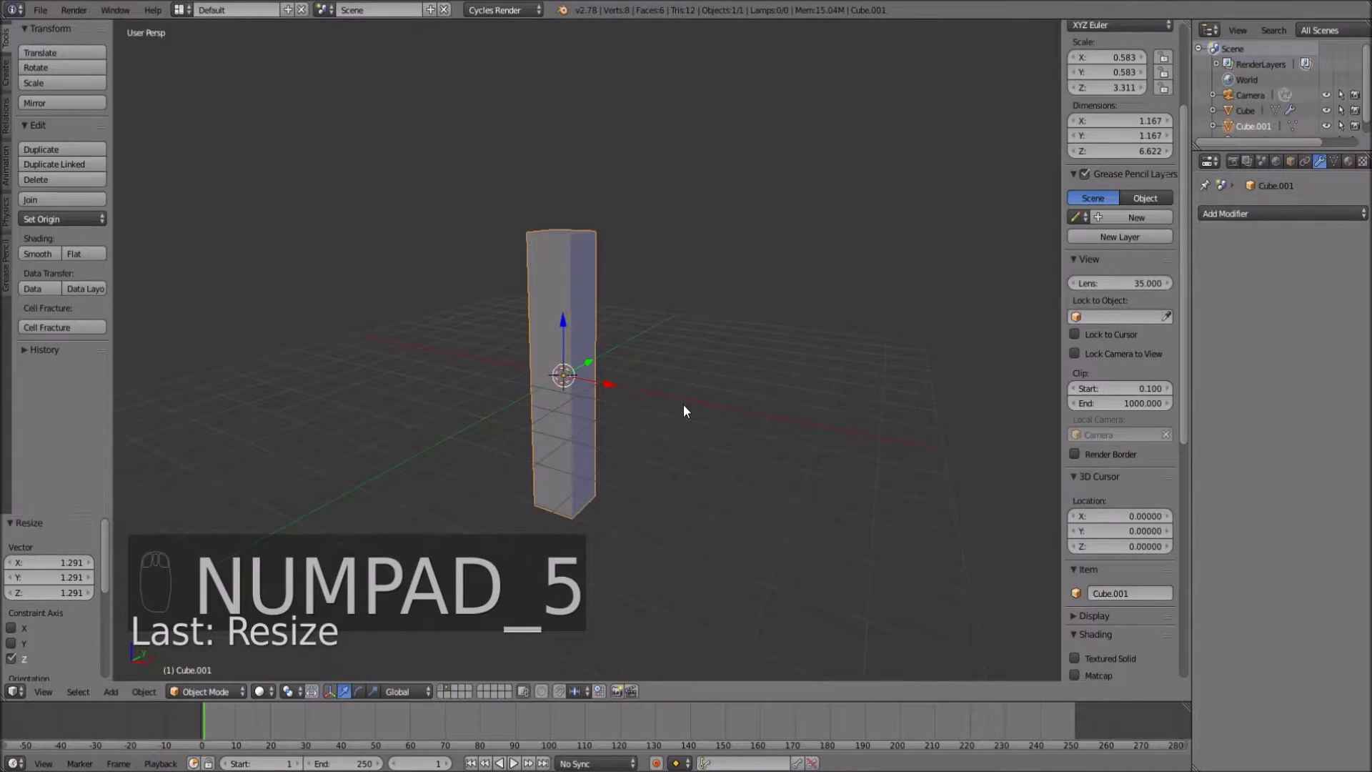
middle_drag(542, 234, 573, 275)
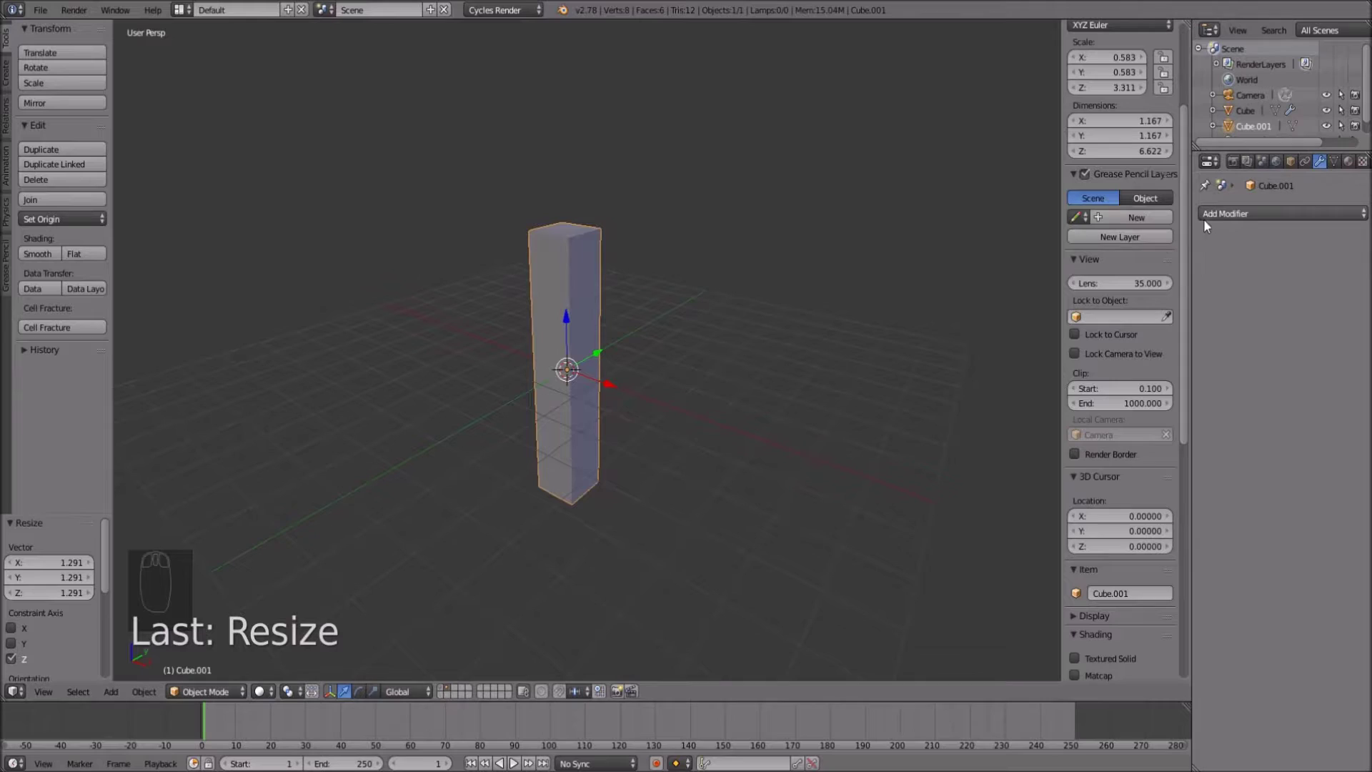
Add a Subdivision Surface modifier with viewport and render levels set to 4
click(1226, 213)
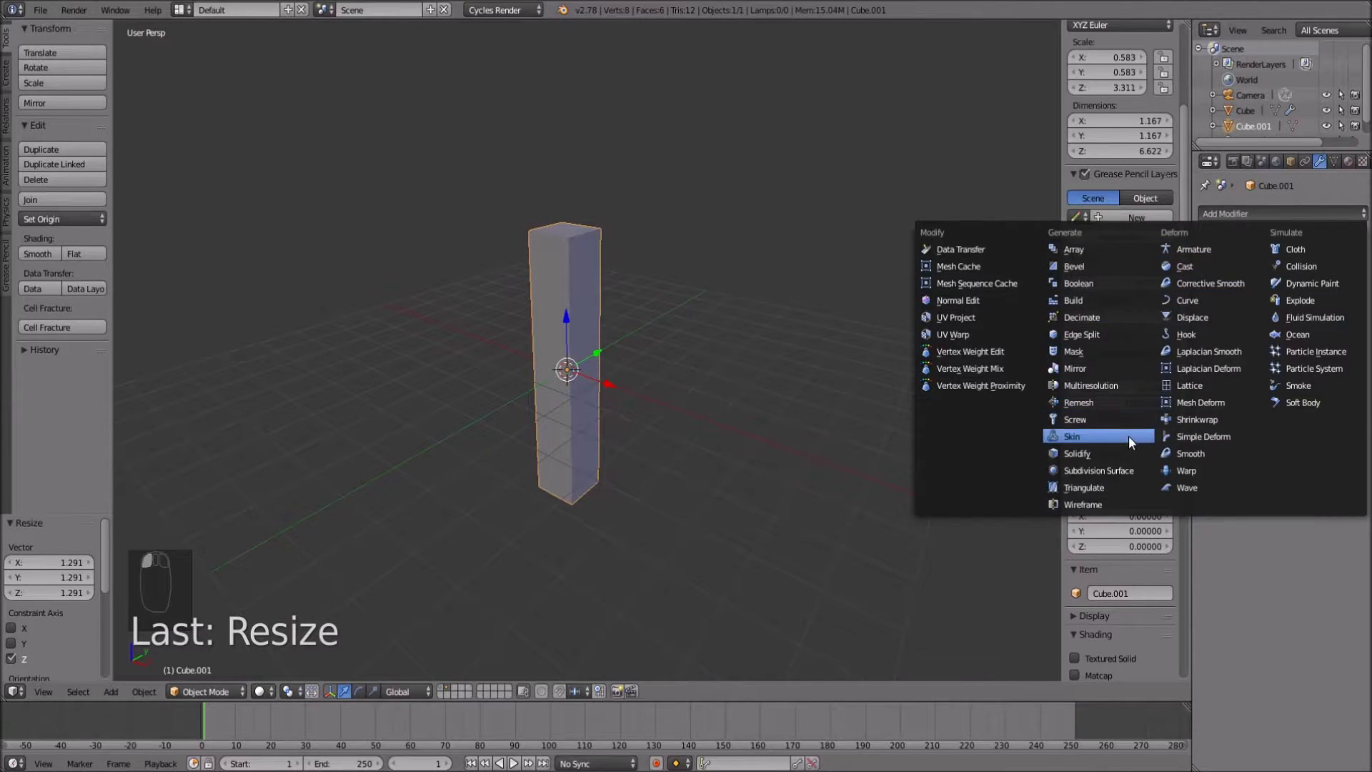
click(1127, 464)
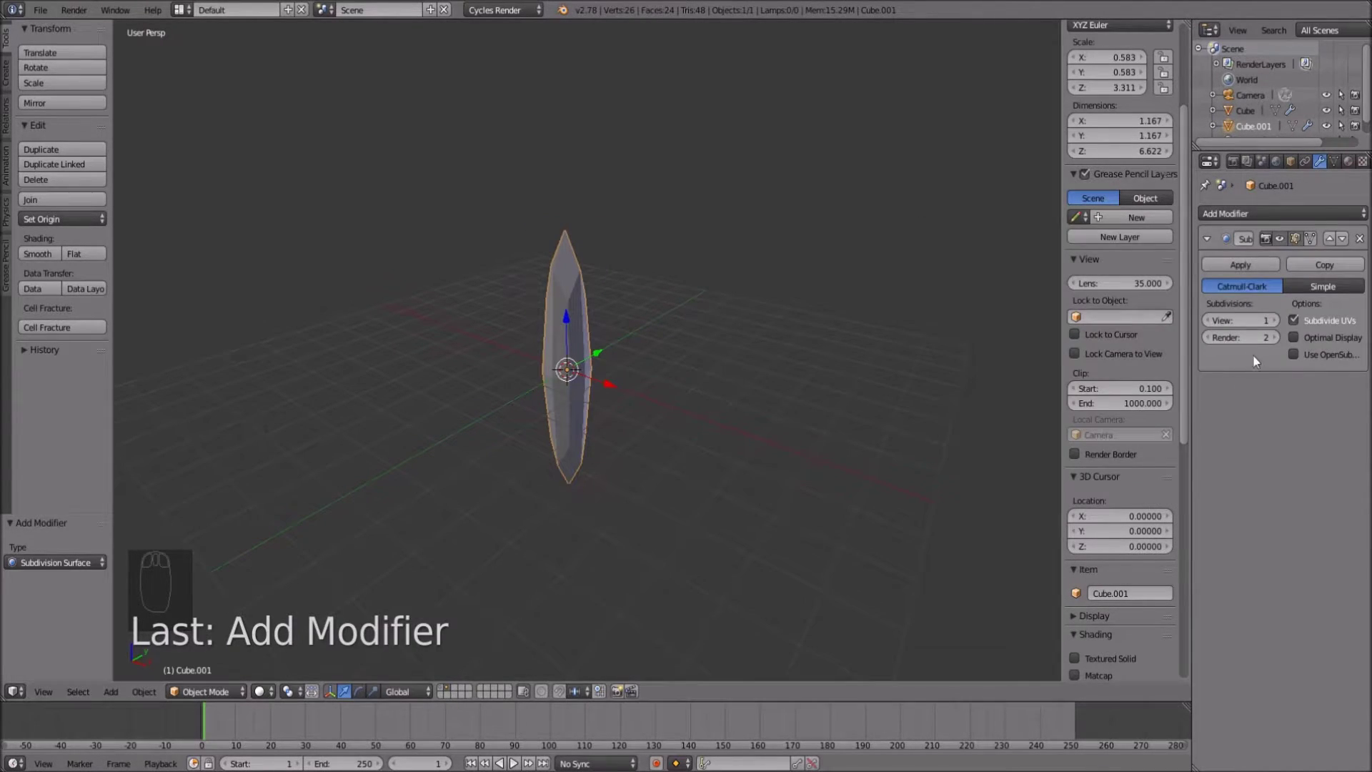
click(1272, 321)
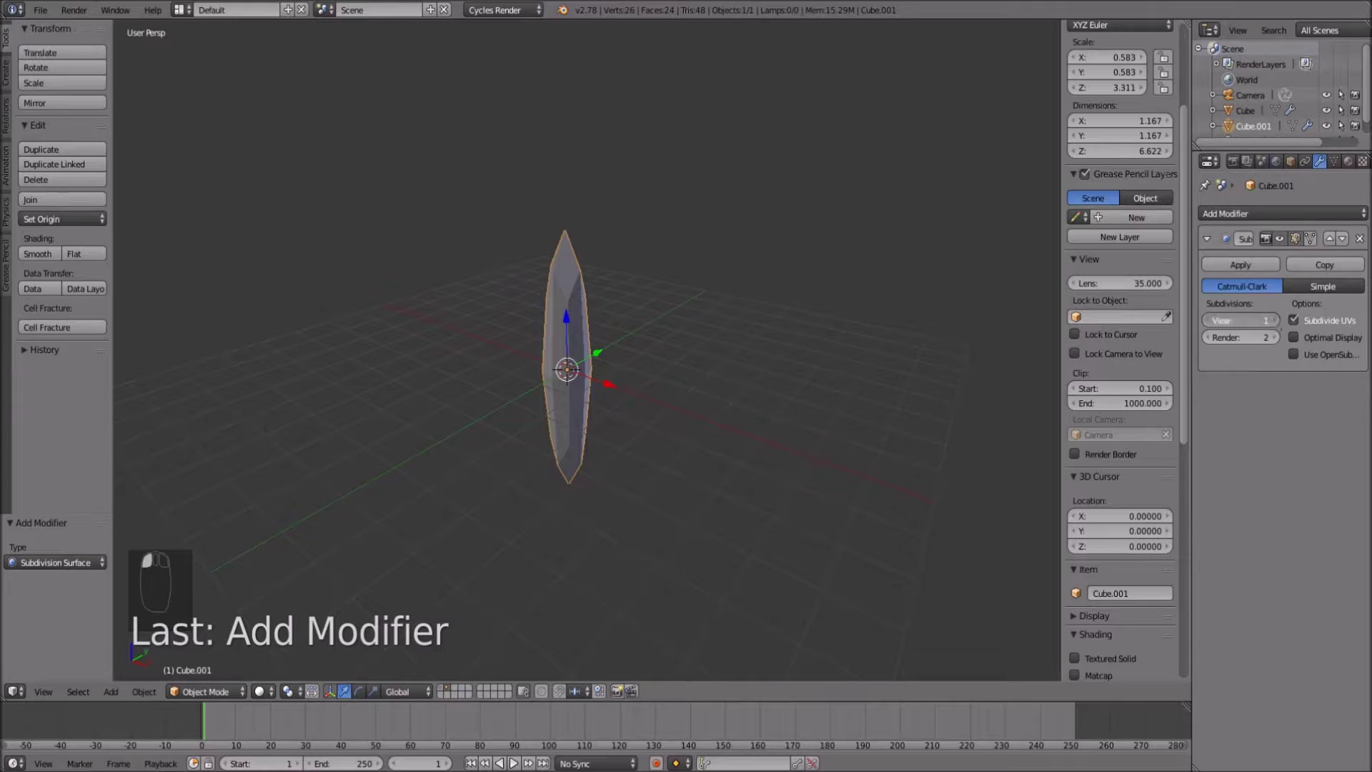
click(1272, 321)
click(1272, 321)
click(1272, 321)
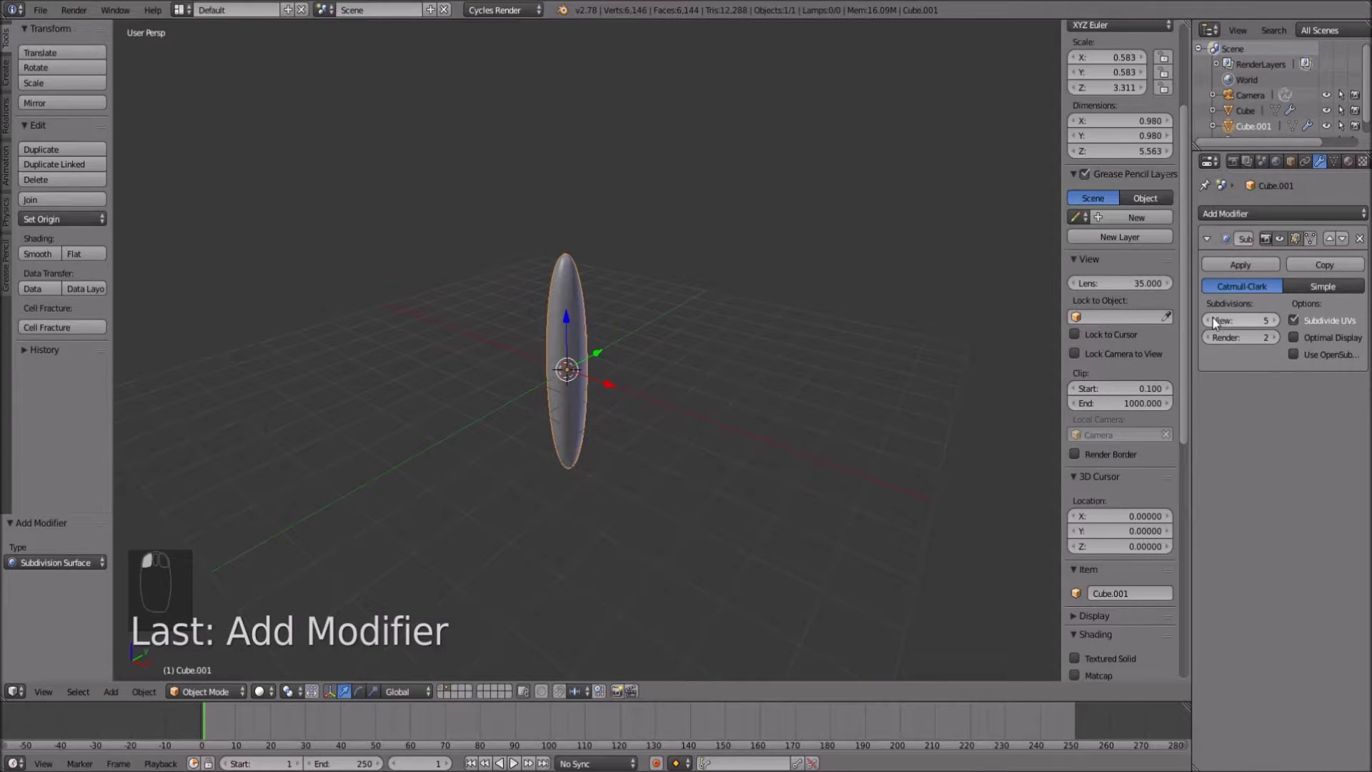
click(1251, 320)
text(4)
key(Tab)
text(5)
key(Return)
click(1206, 337)
In Edit Mode, add loop cuts near the post's top, lower section and bottom
key(Tab)
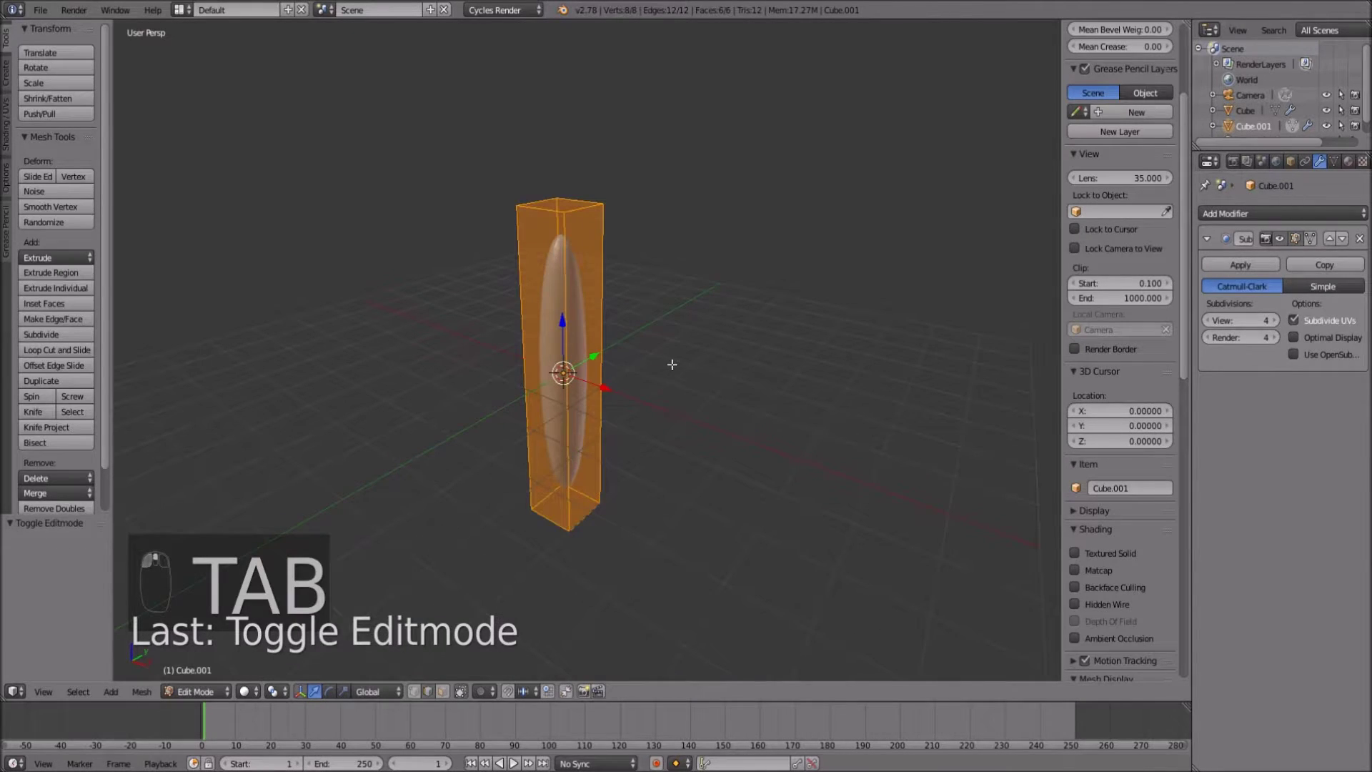
key(ctrl+r)
click(602, 334)
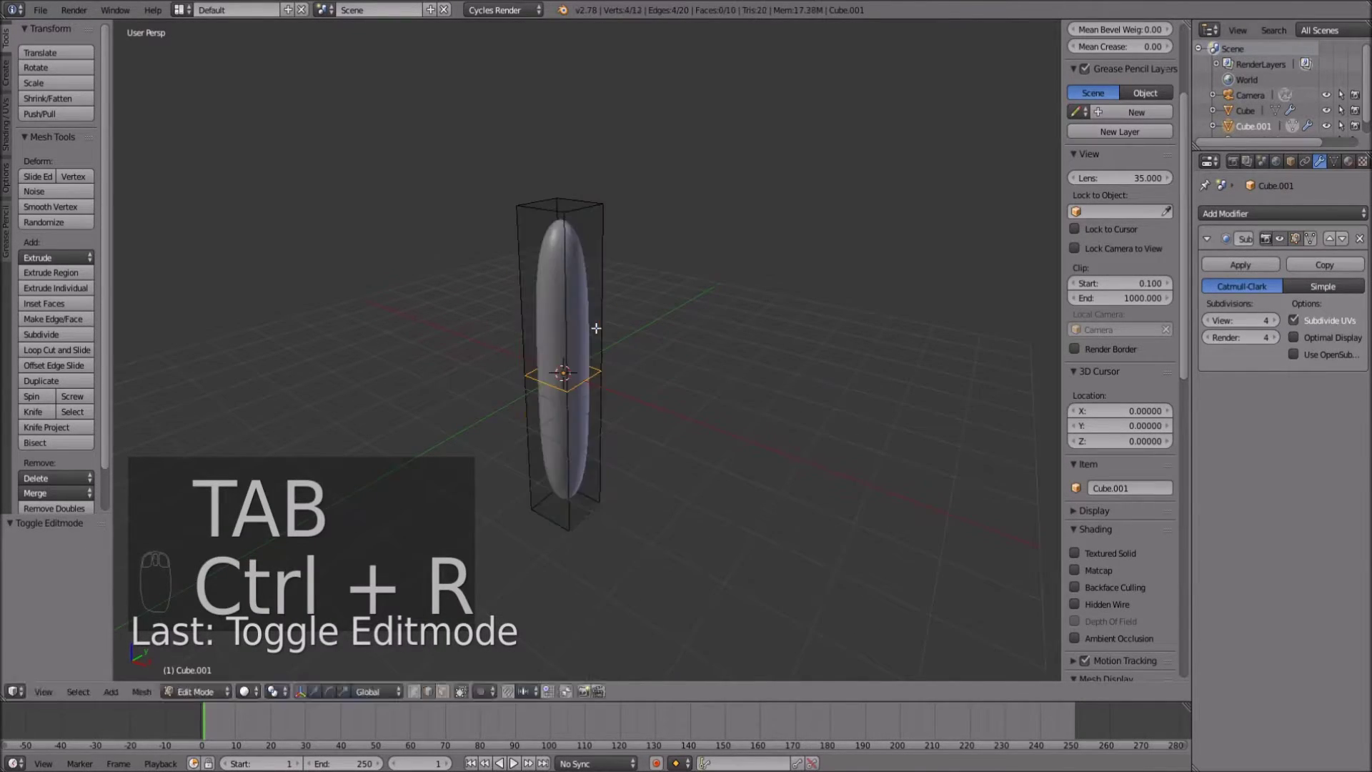
click(604, 200)
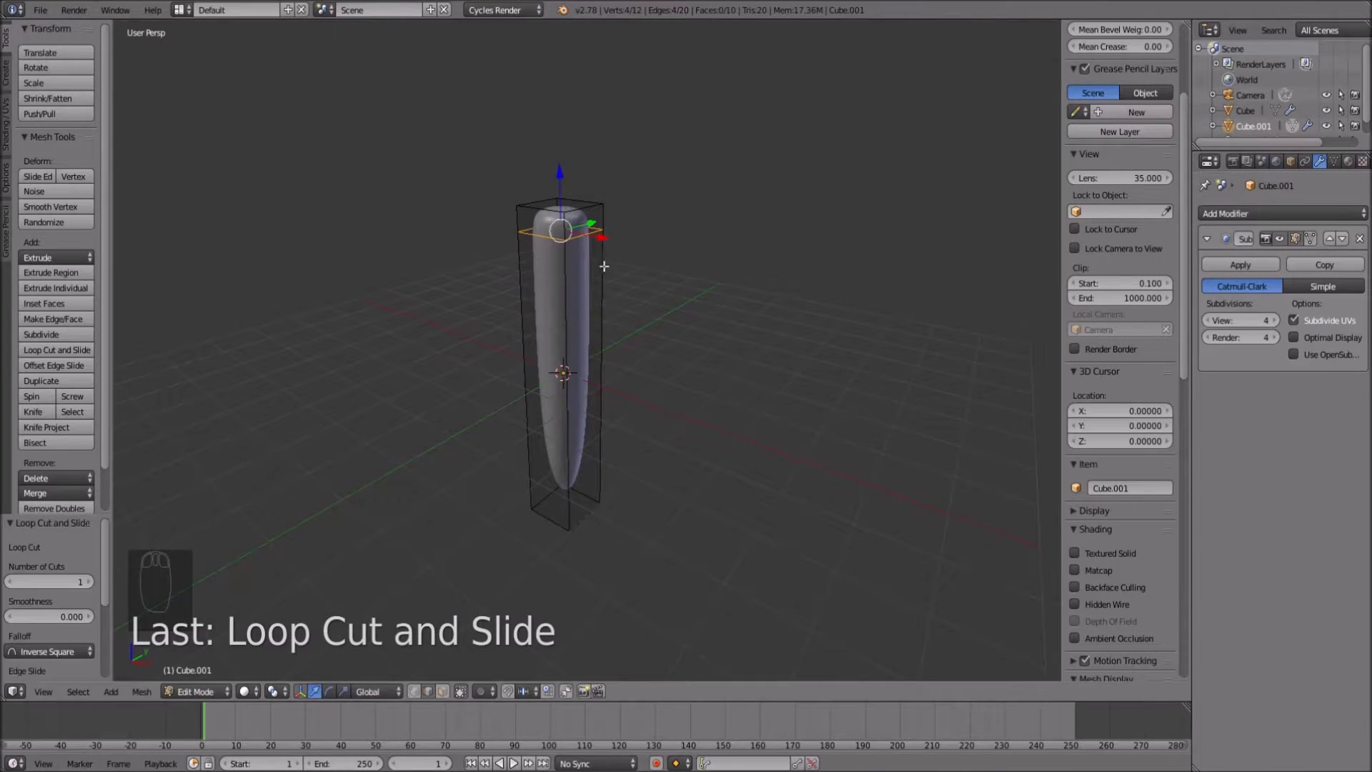
key(ctrl+r)
click(606, 429)
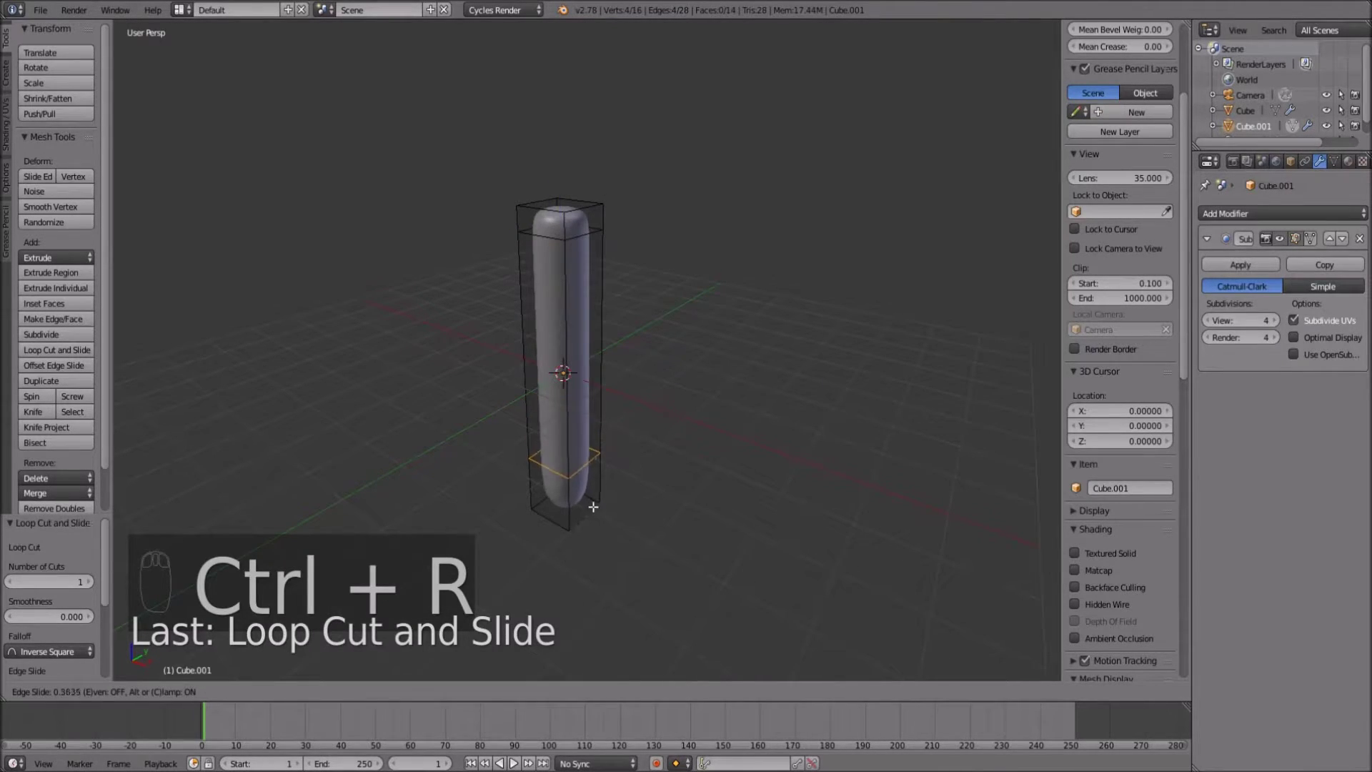
click(594, 551)
middle_drag(593, 550, 598, 551)
key(ctrl+r)
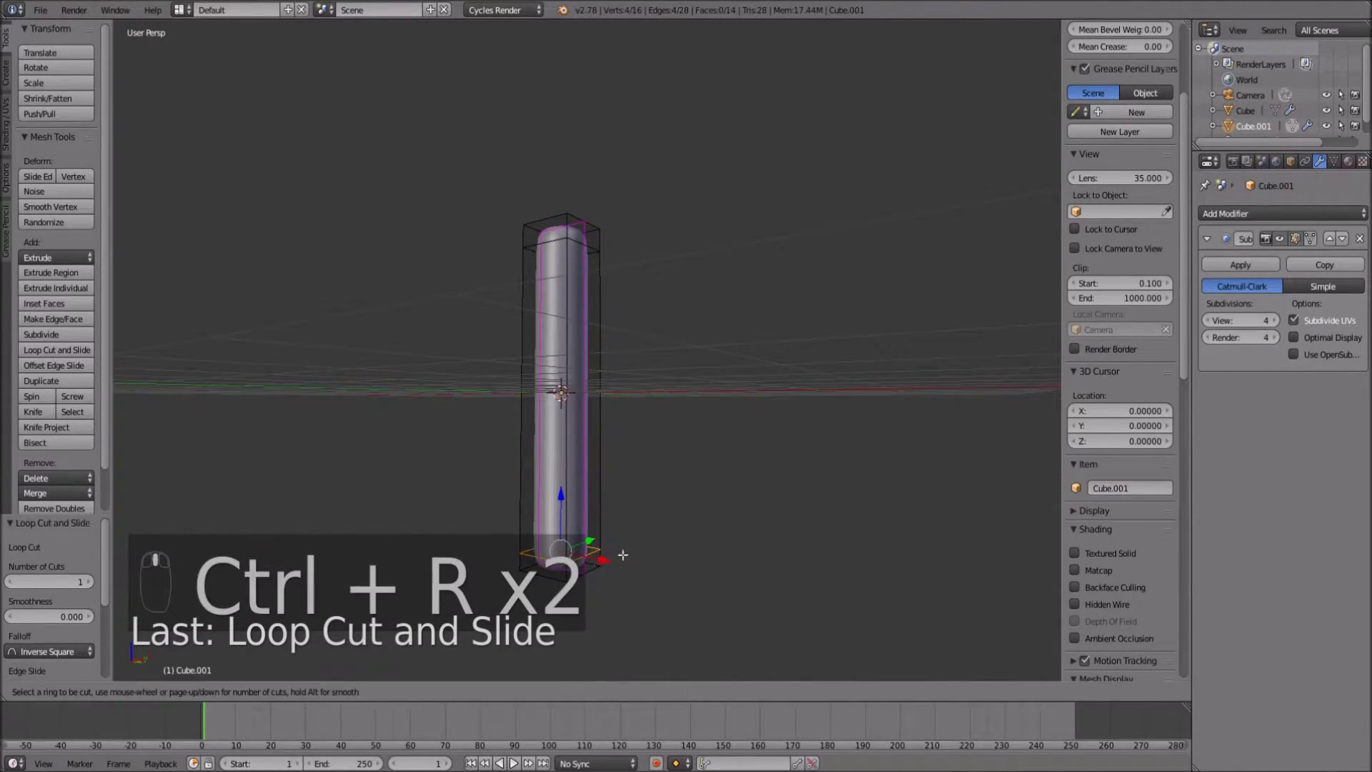
click(604, 556)
click(605, 557)
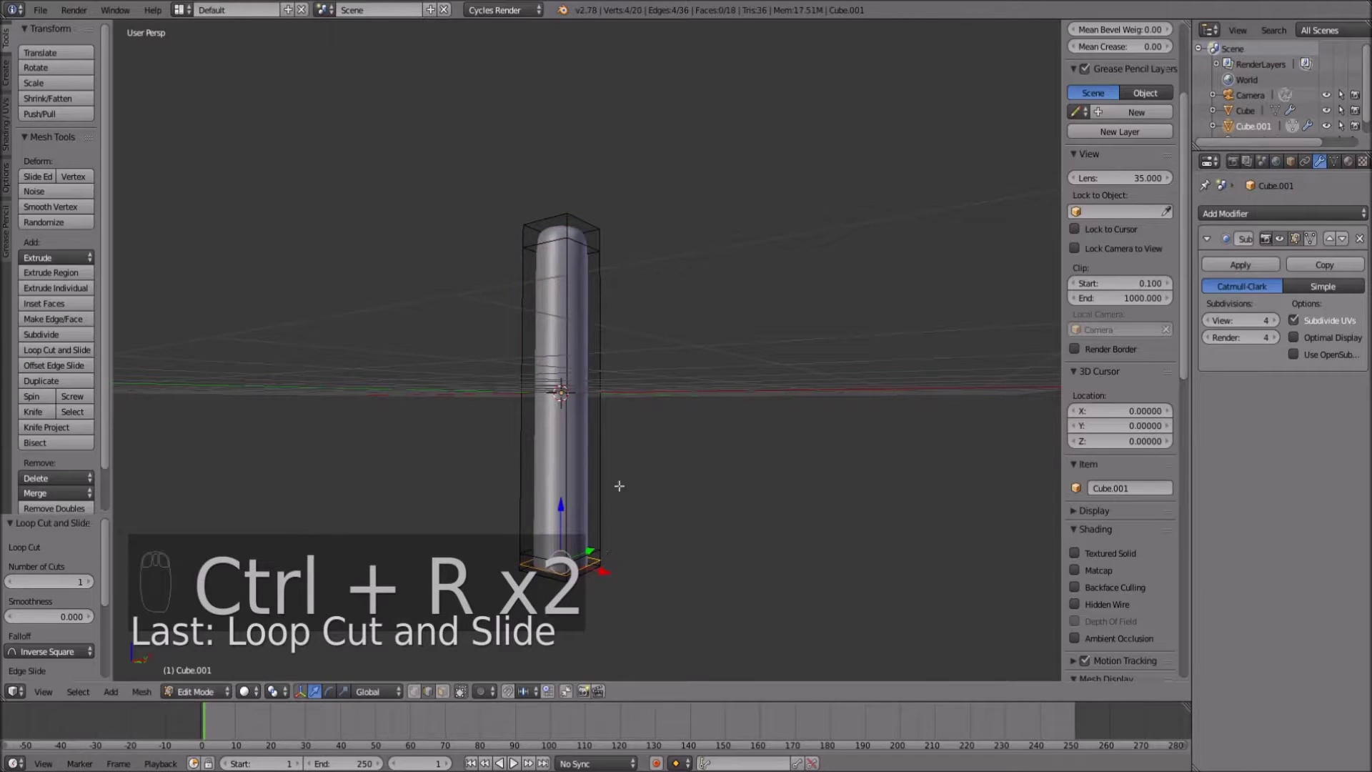
middle_drag(619, 484, 628, 484)
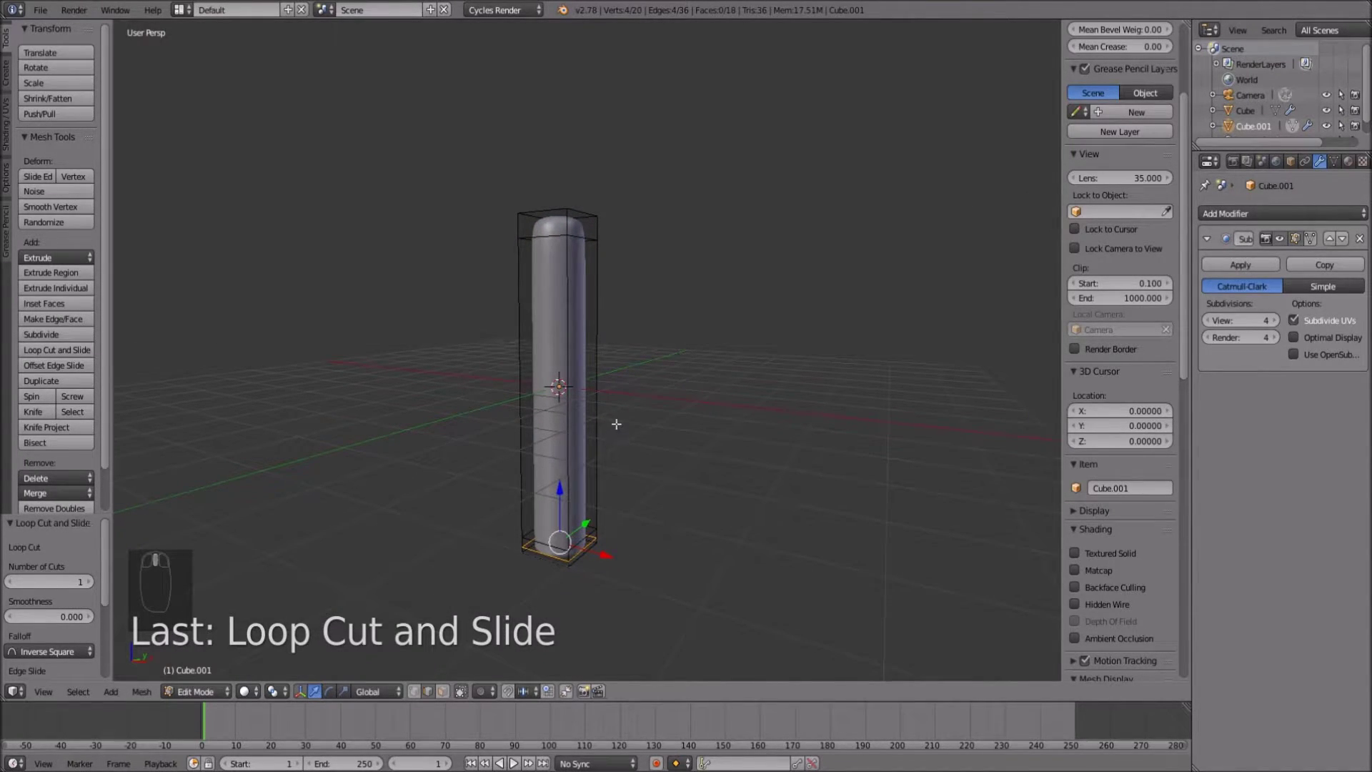
Add a loop above the middle and widen it, then add a bottom loop and narrow it
key(ctrl+r)
click(583, 362)
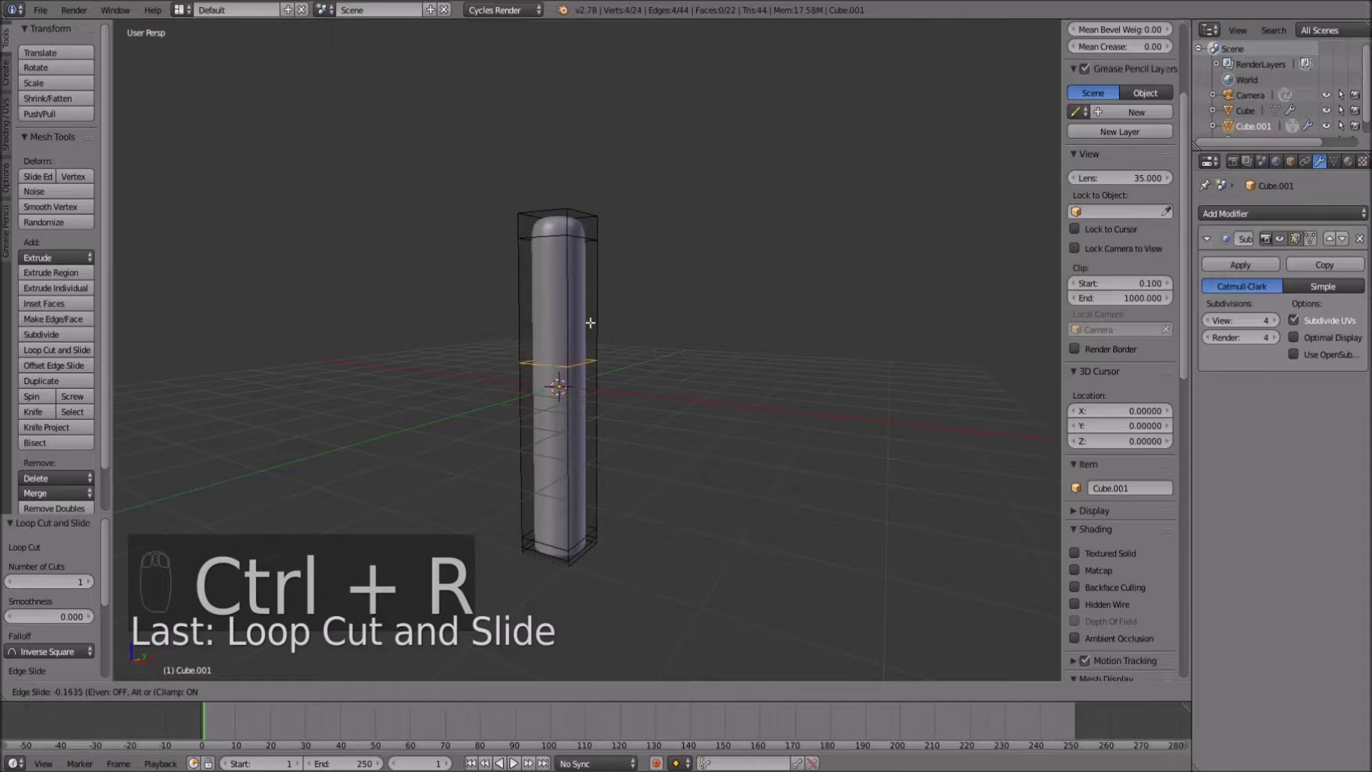
click(586, 265)
key(s)
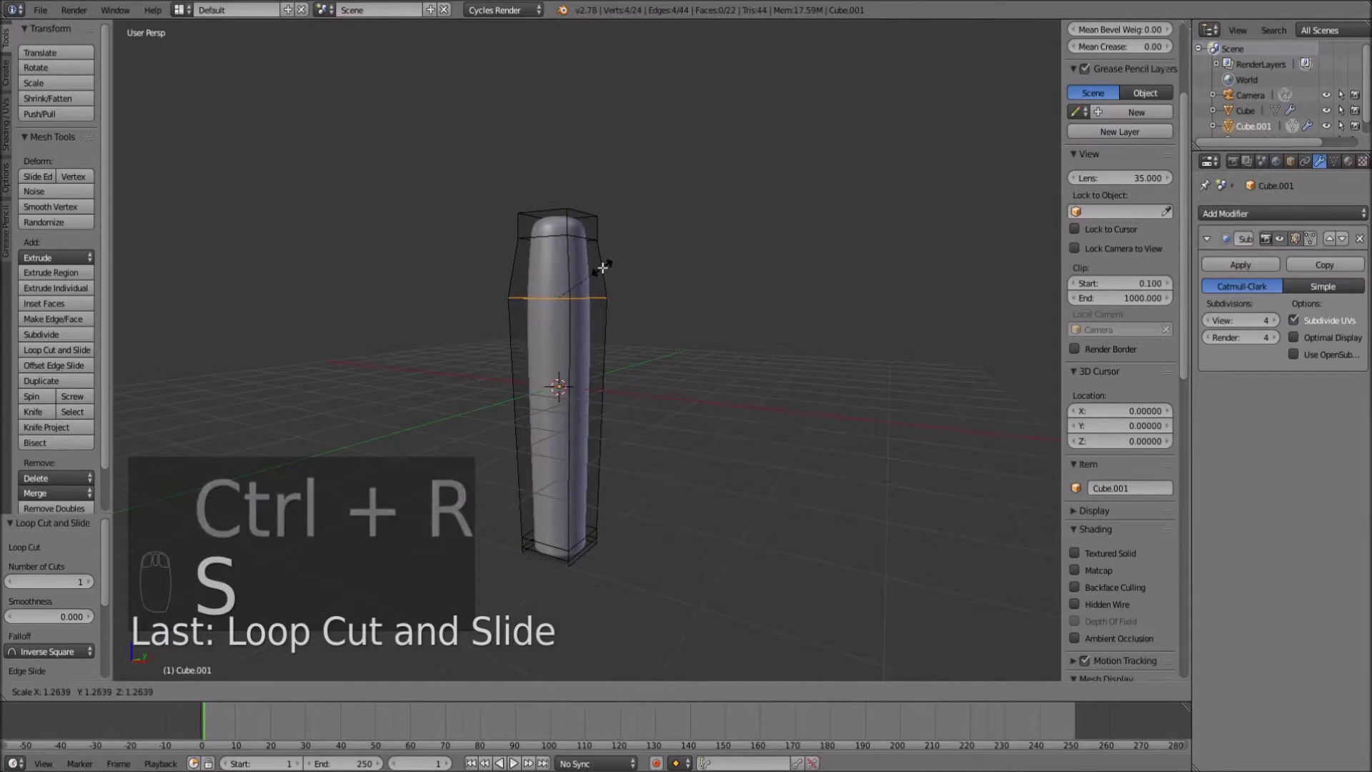
click(597, 420)
key(ctrl+r)
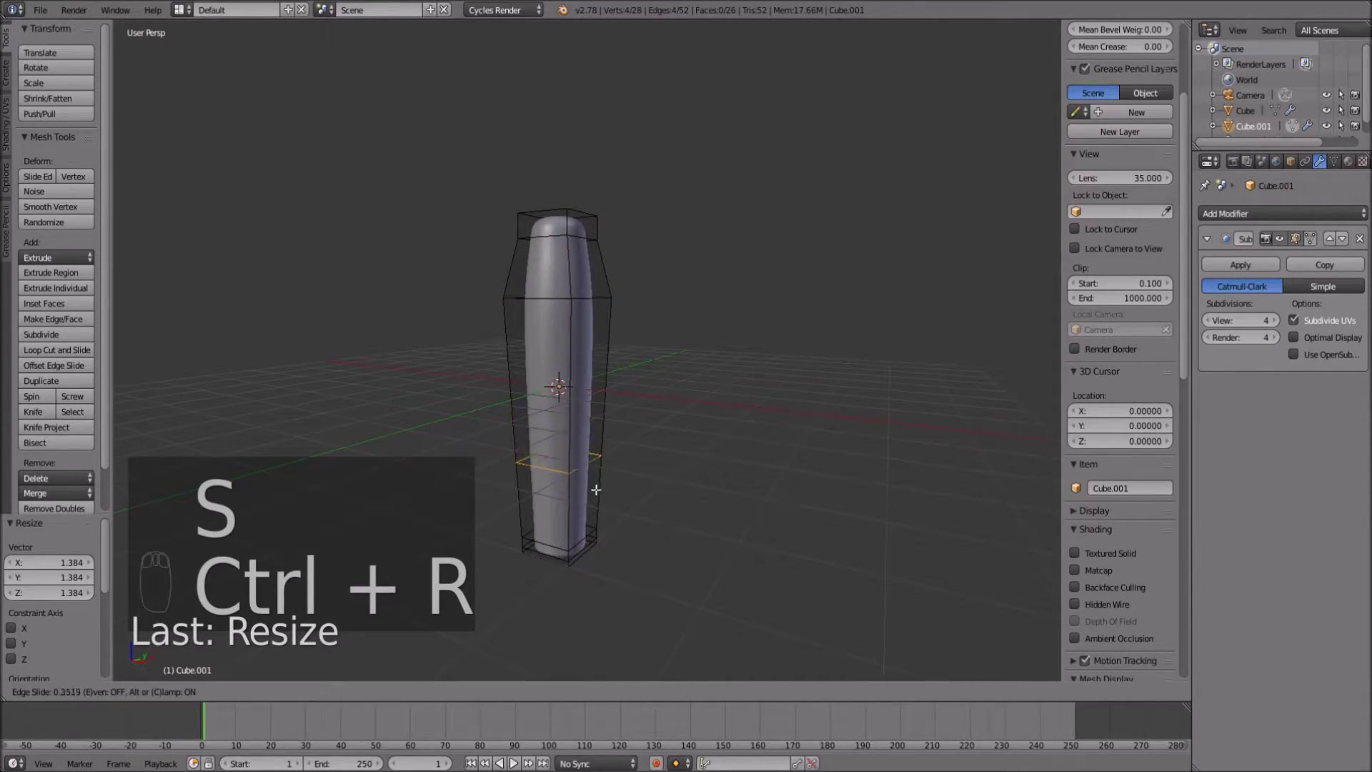
click(593, 538)
click(597, 536)
key(s)
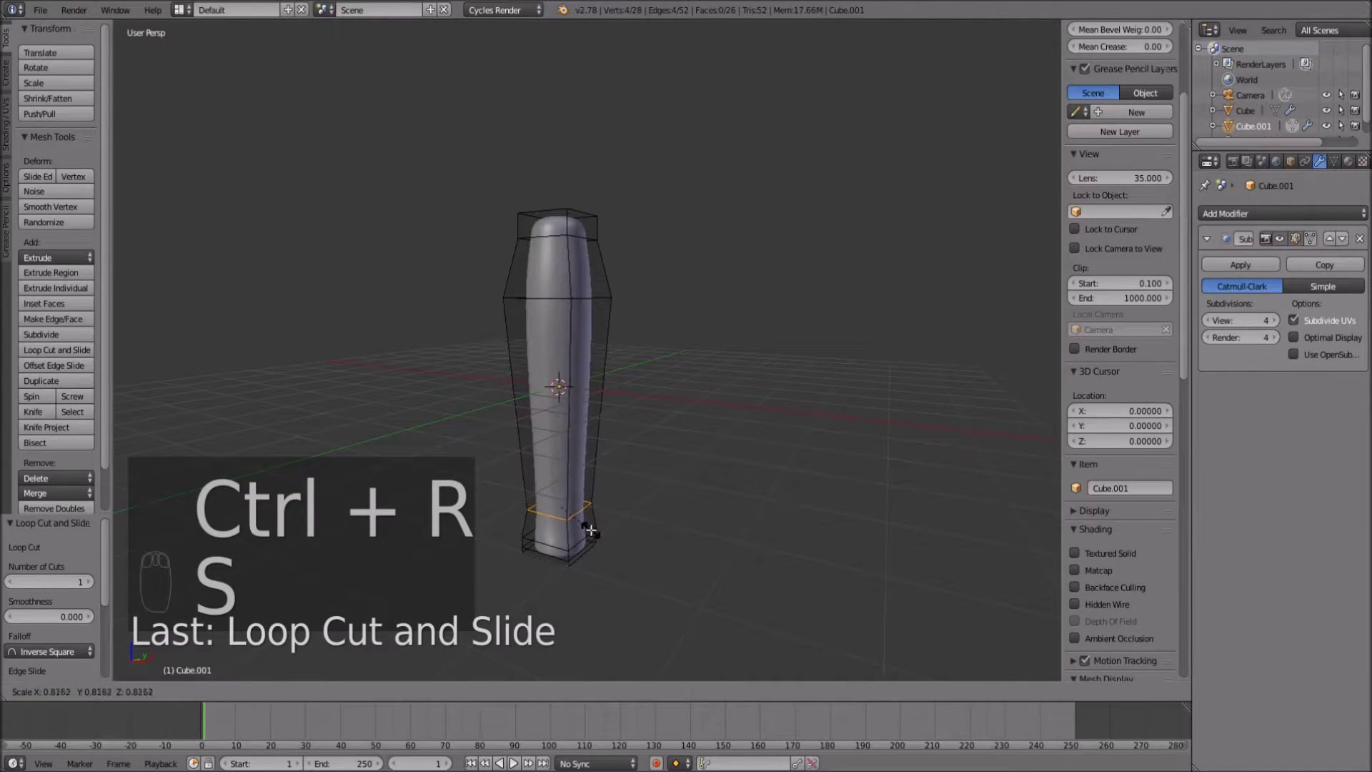
click(589, 530)
Add two more loops in the lower section and raise one slightly
key(ctrl+r)
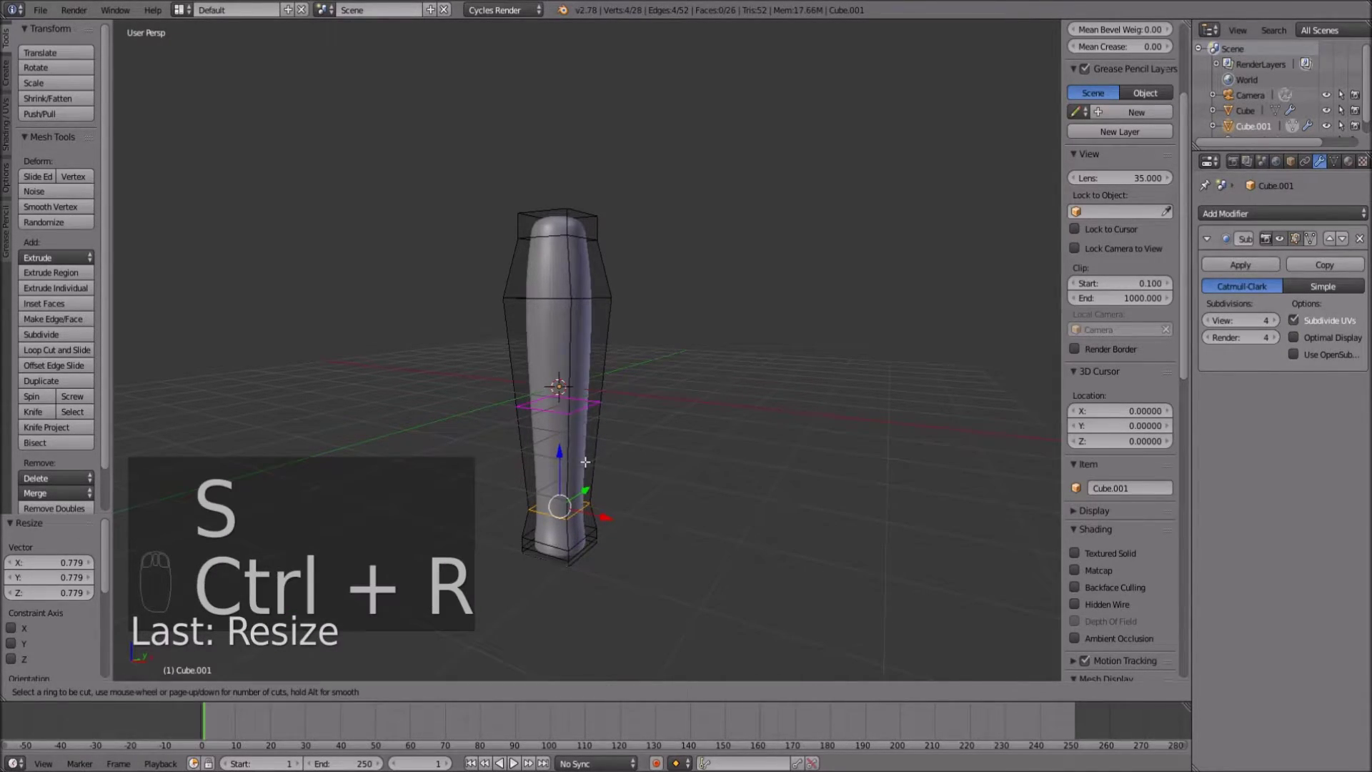
click(596, 461)
click(583, 495)
key(ctrl+r)
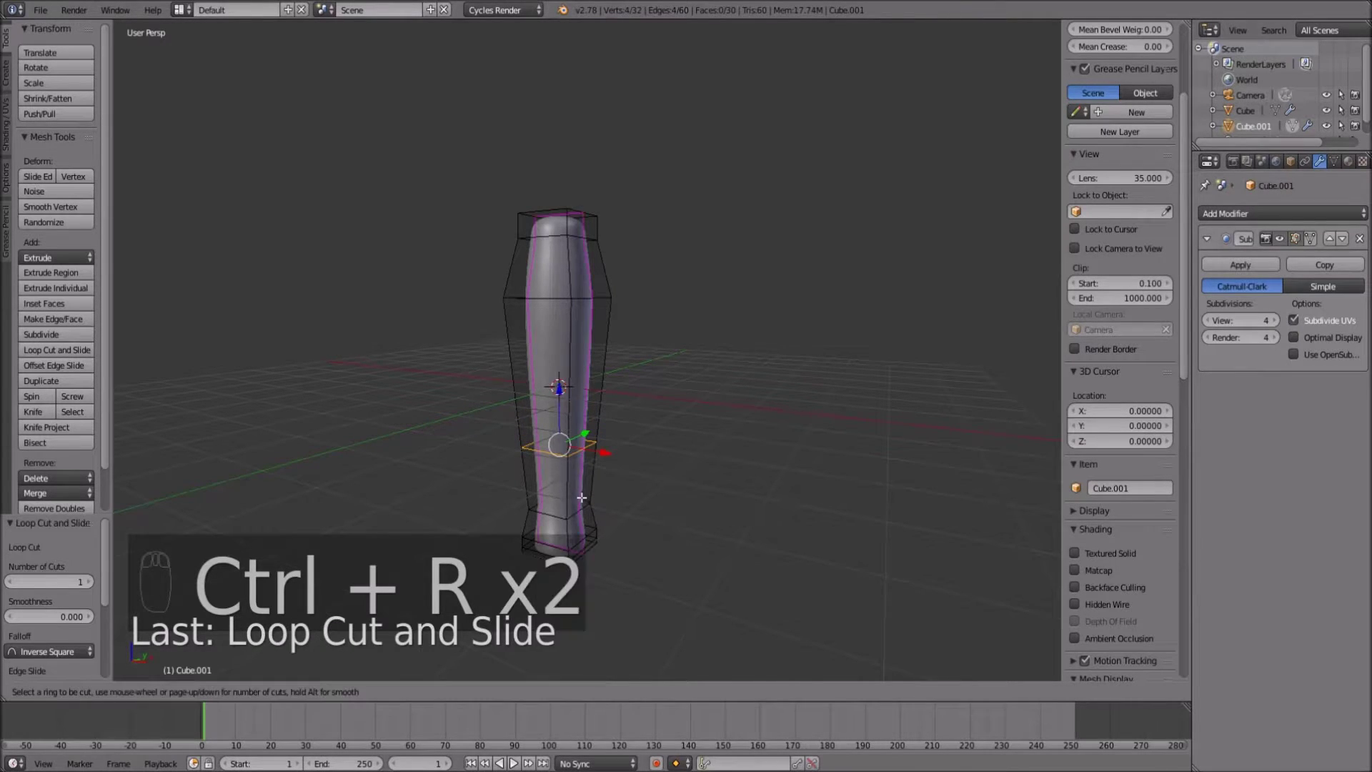
click(592, 471)
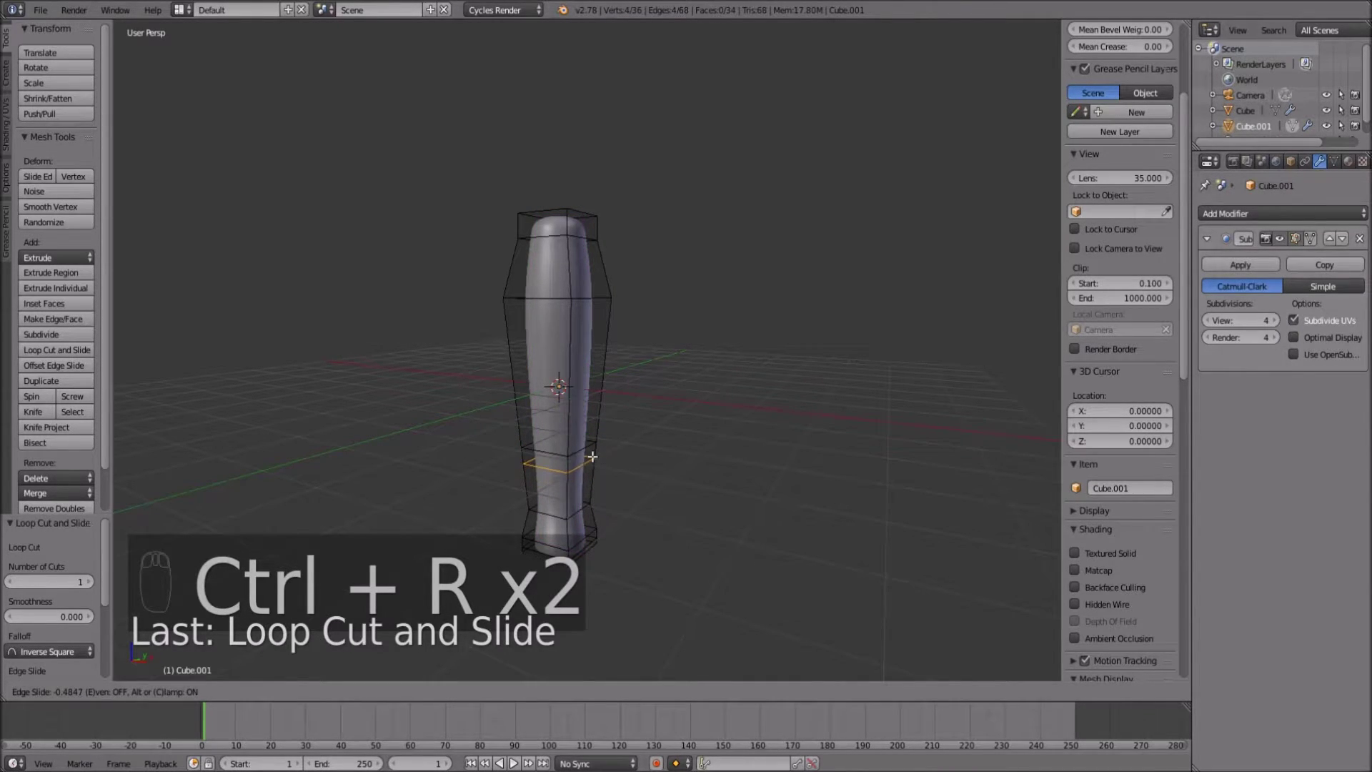
click(593, 456)
scroll(592, 456, up, 5)
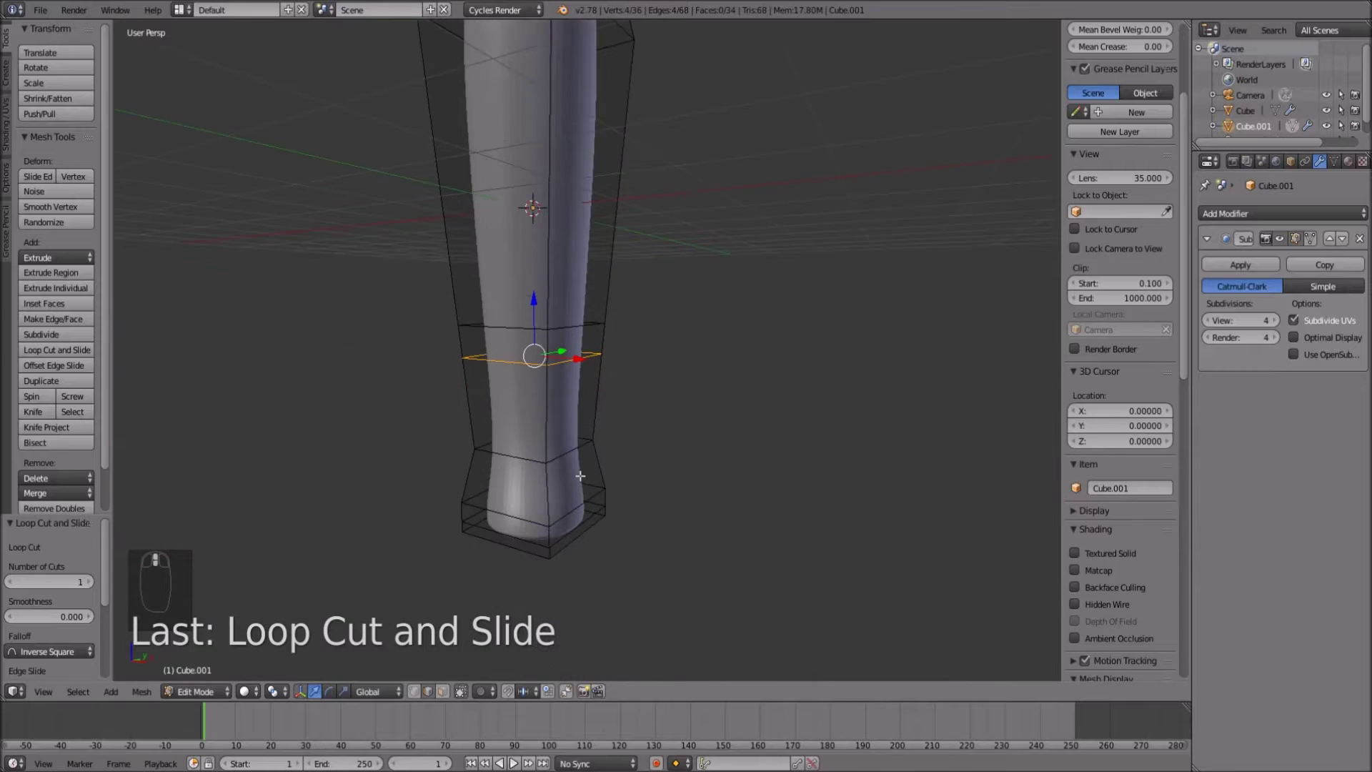
scroll(581, 476, up, 3)
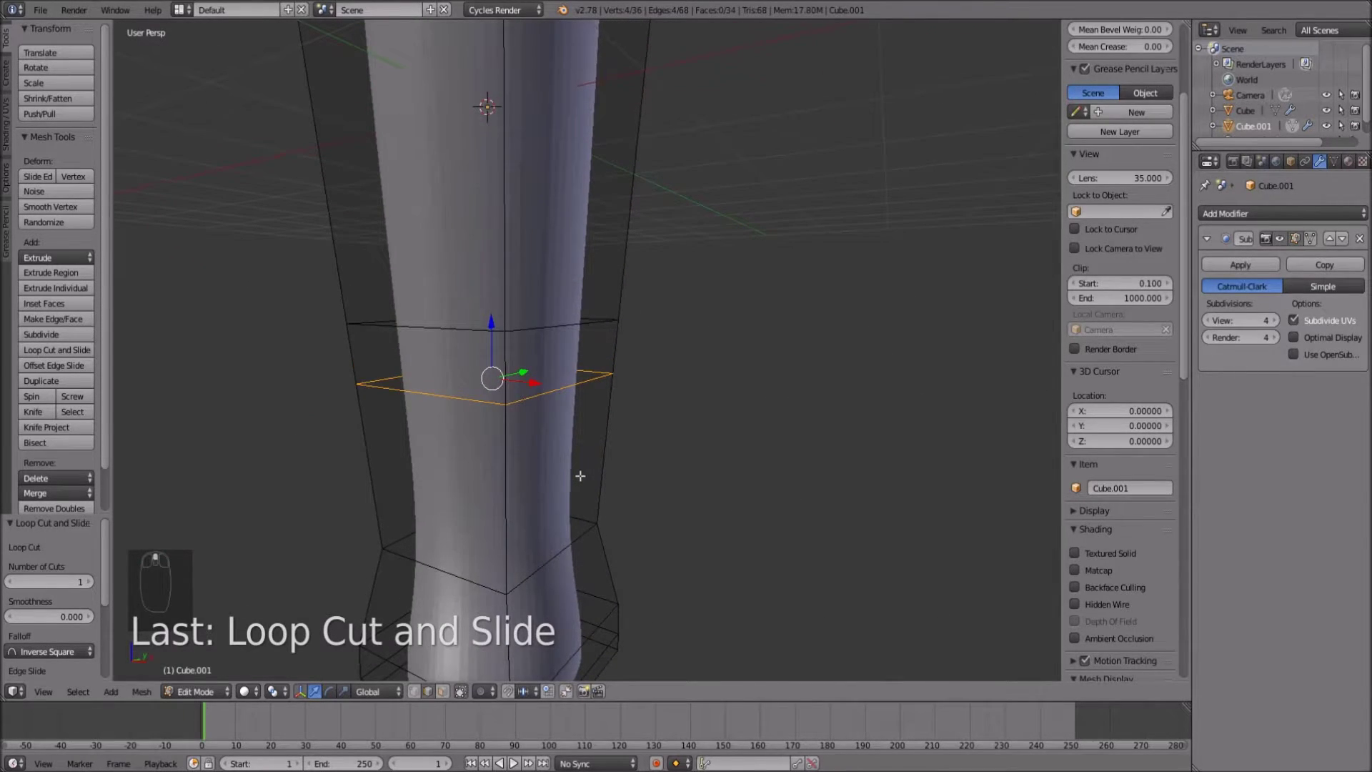
key(g)
click(579, 464)
Cut two close loops and pinch them inward, then stretch them vertically to form the groove
key(ctrl+r)
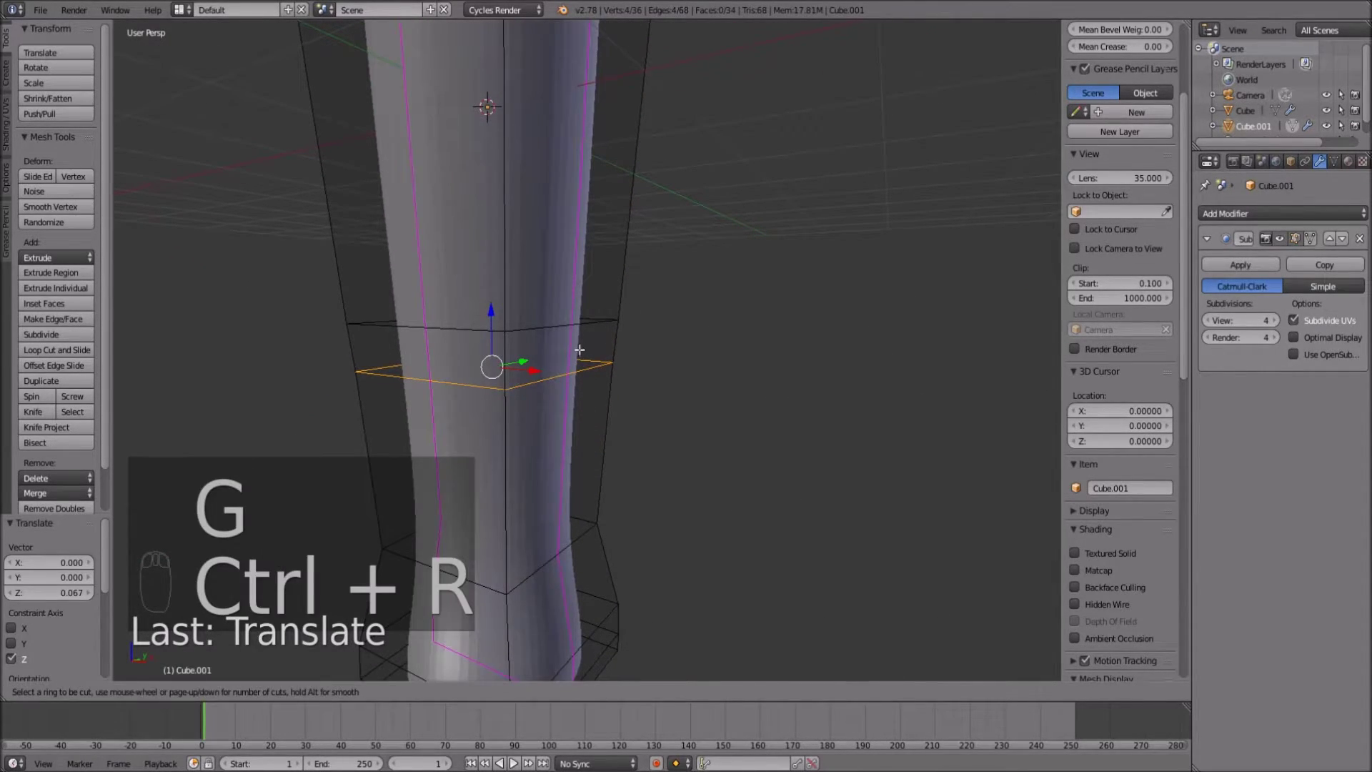
click(610, 342)
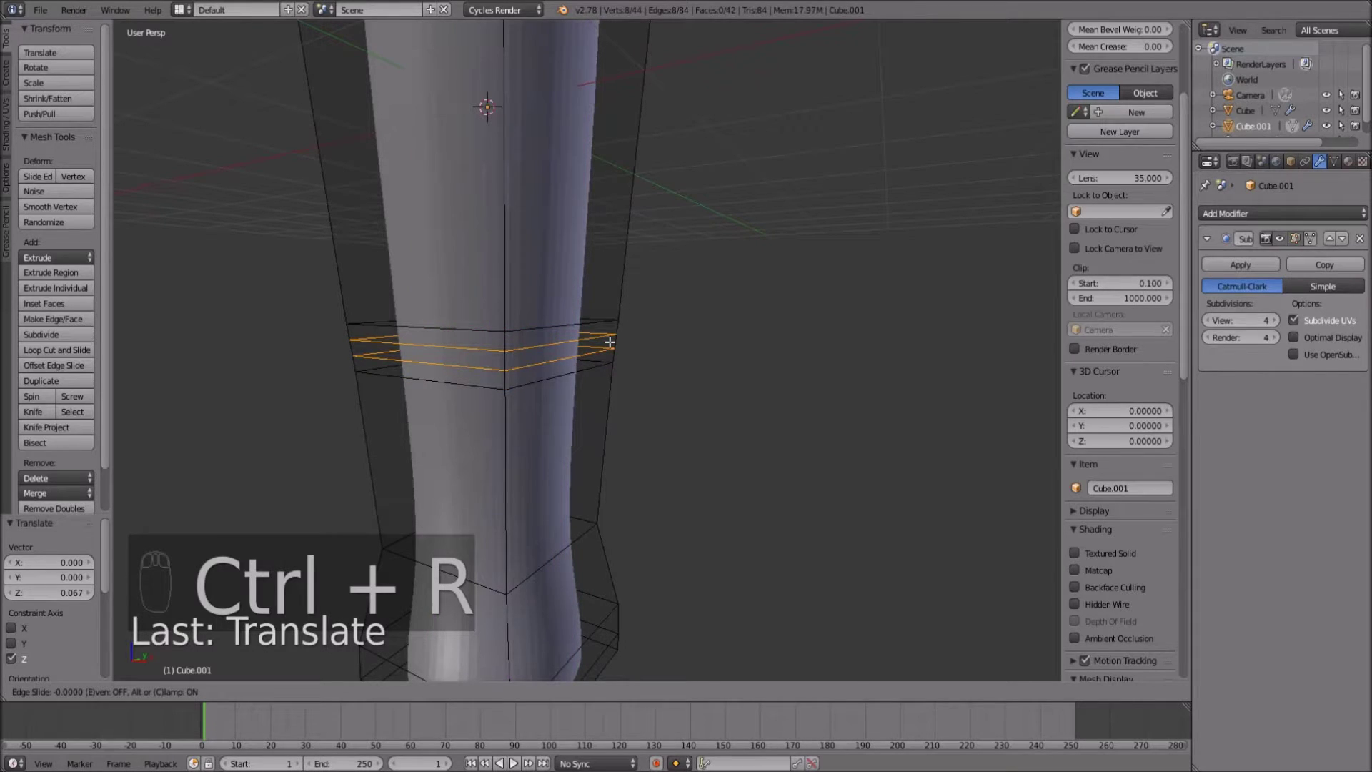
right_click(610, 342)
key(s)
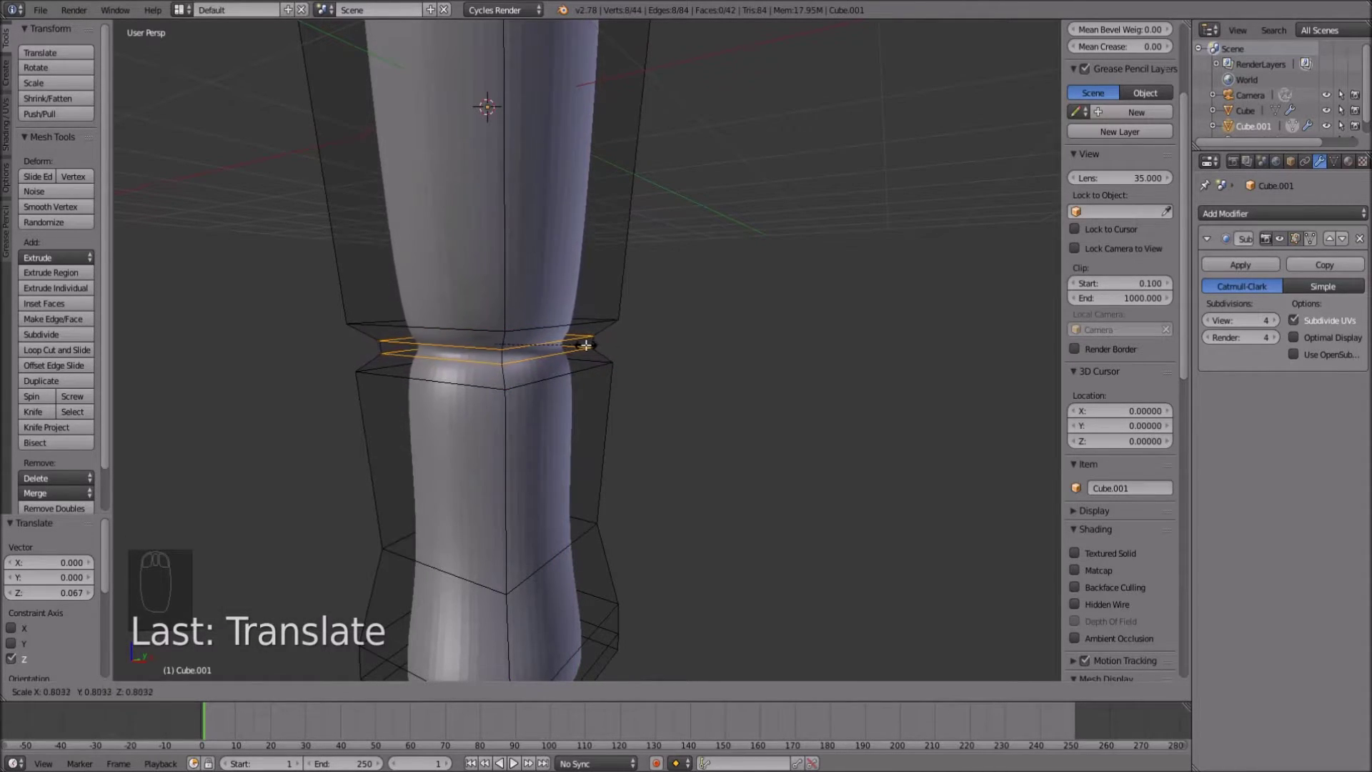
click(577, 345)
key(s)
key(z)
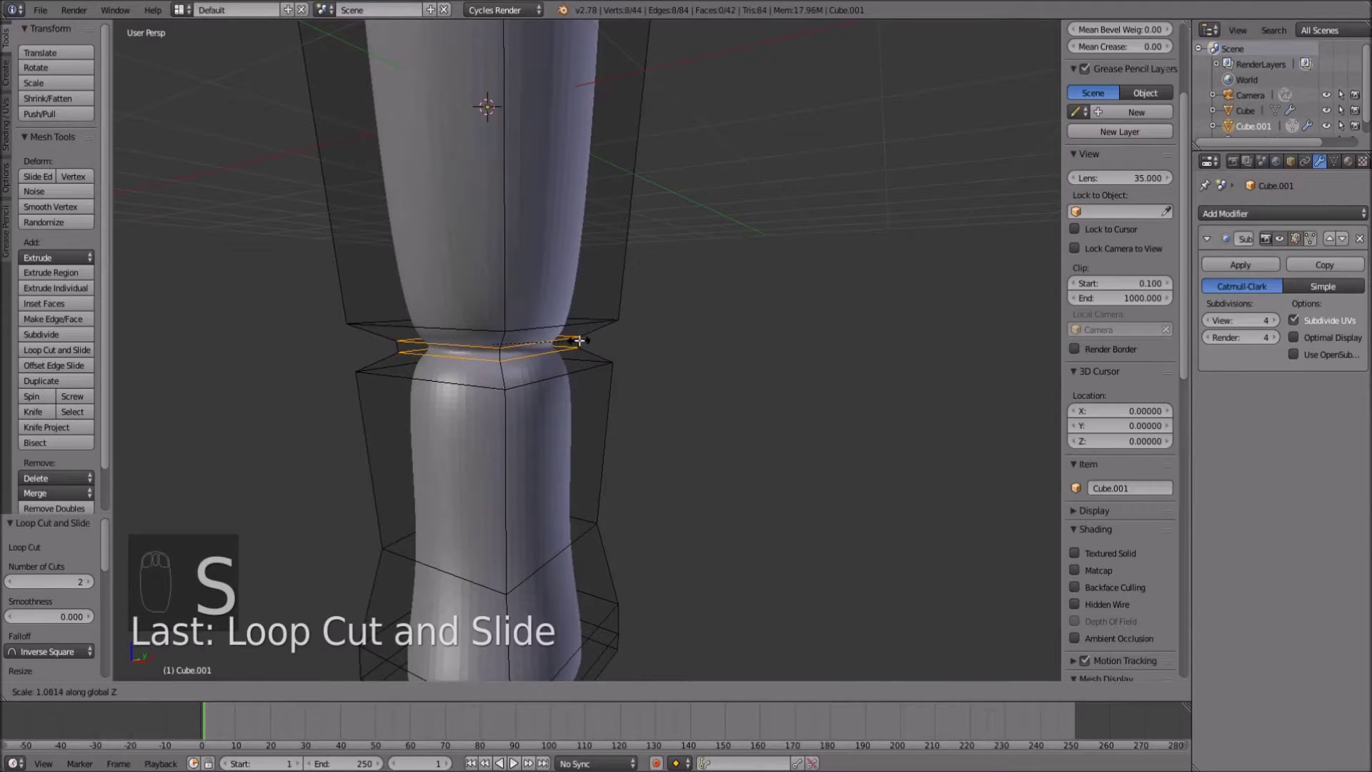
click(722, 298)
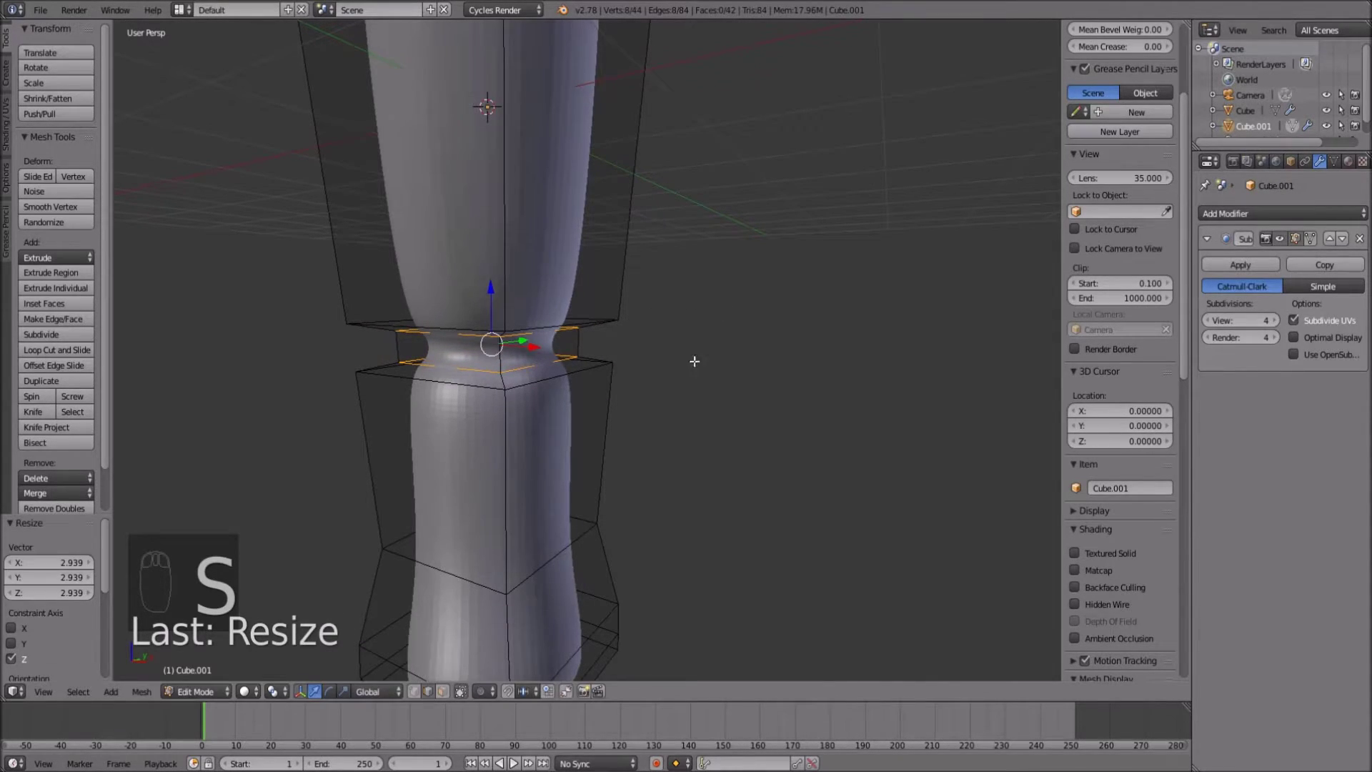
Add loop cuts just below the groove and in the grip's upper section
key(ctrl+r)
click(619, 415)
click(622, 346)
key(ctrl+r)
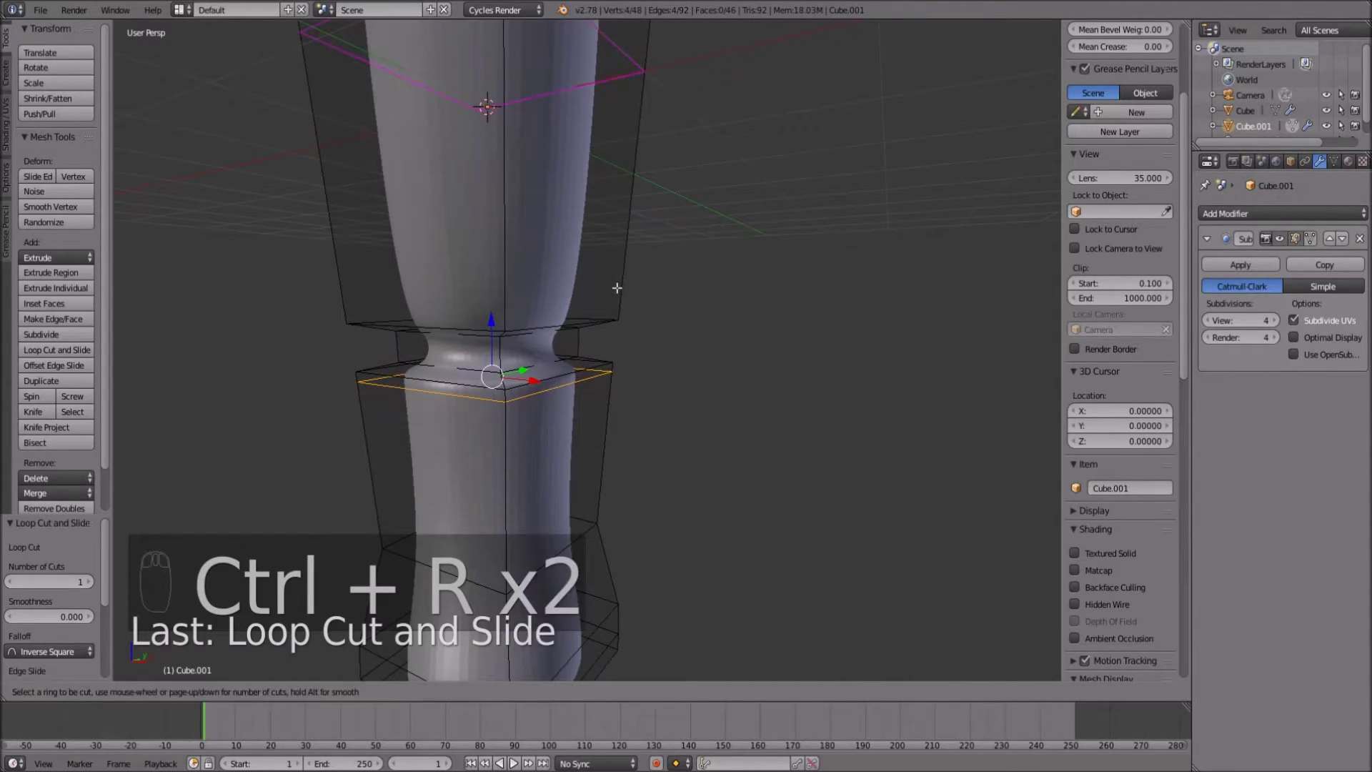
click(616, 294)
Confirm the last loop's position, review the handle from above, and return to Edit Mode
click(612, 490)
key(Tab)
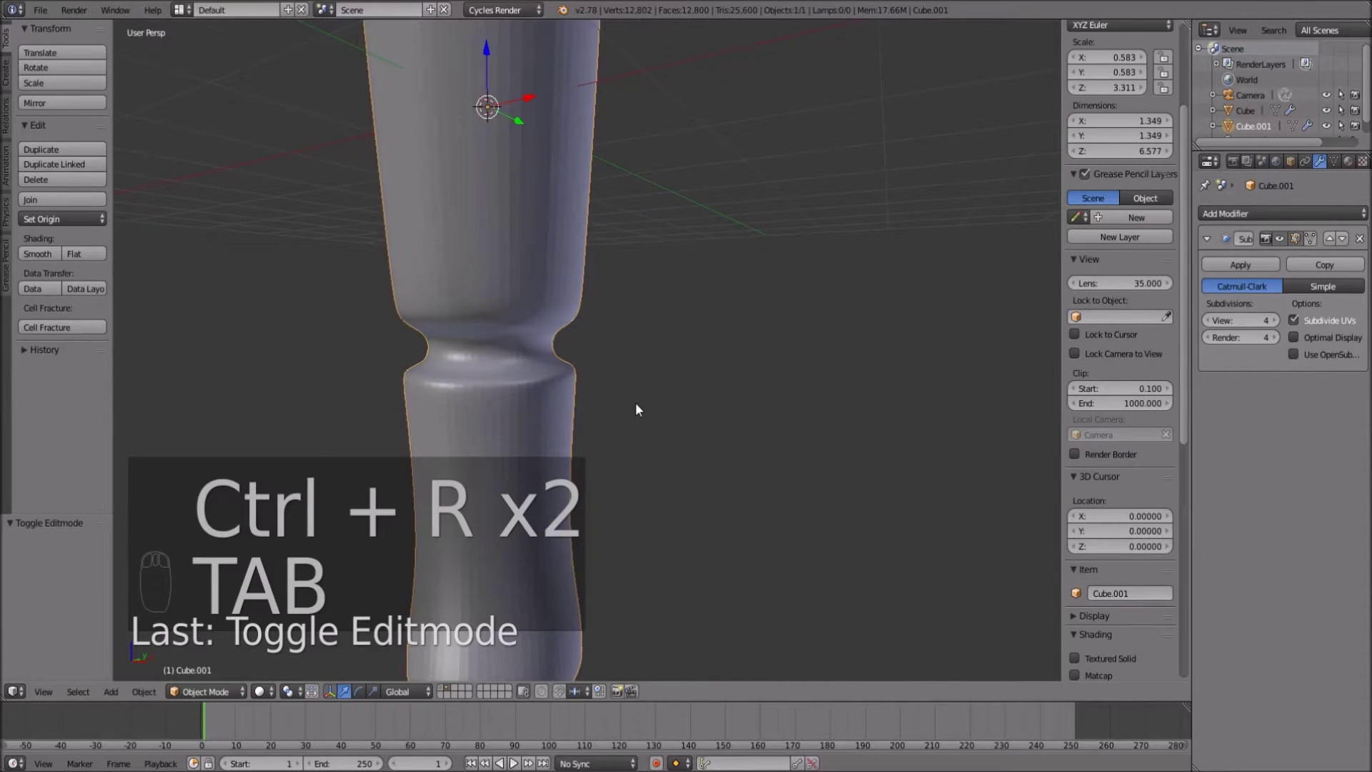
scroll(636, 402, down, 4)
scroll(636, 404, down, 2)
mouse_move(620, 400)
middle_down()
mouse_move(586, 351)
mouse_move(607, 362)
mouse_move(597, 402)
middle_up()
key(ctrl+r)
key(Tab)
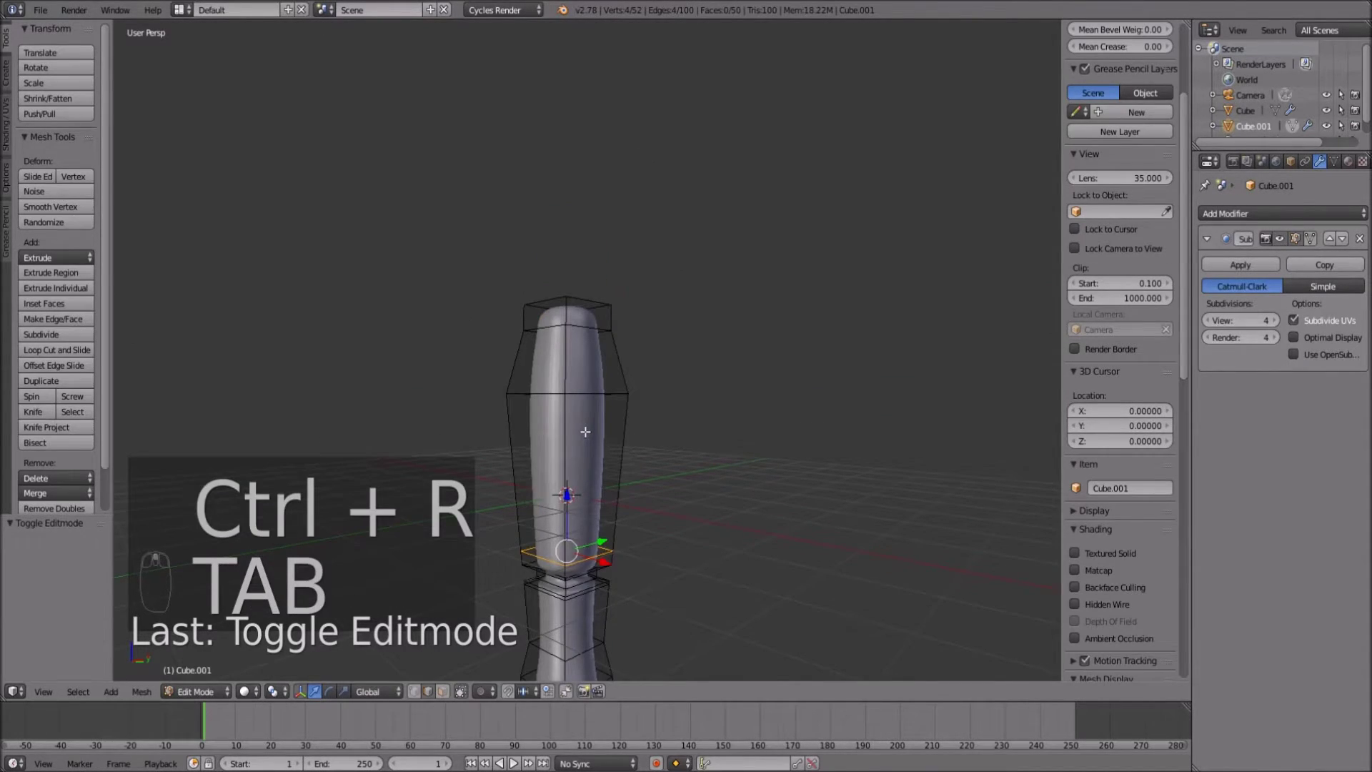
Cut two upper-grip loops, scaling one up to 1.193 and the next down to 0.79
key(ctrl+r)
click(583, 437)
key(s)
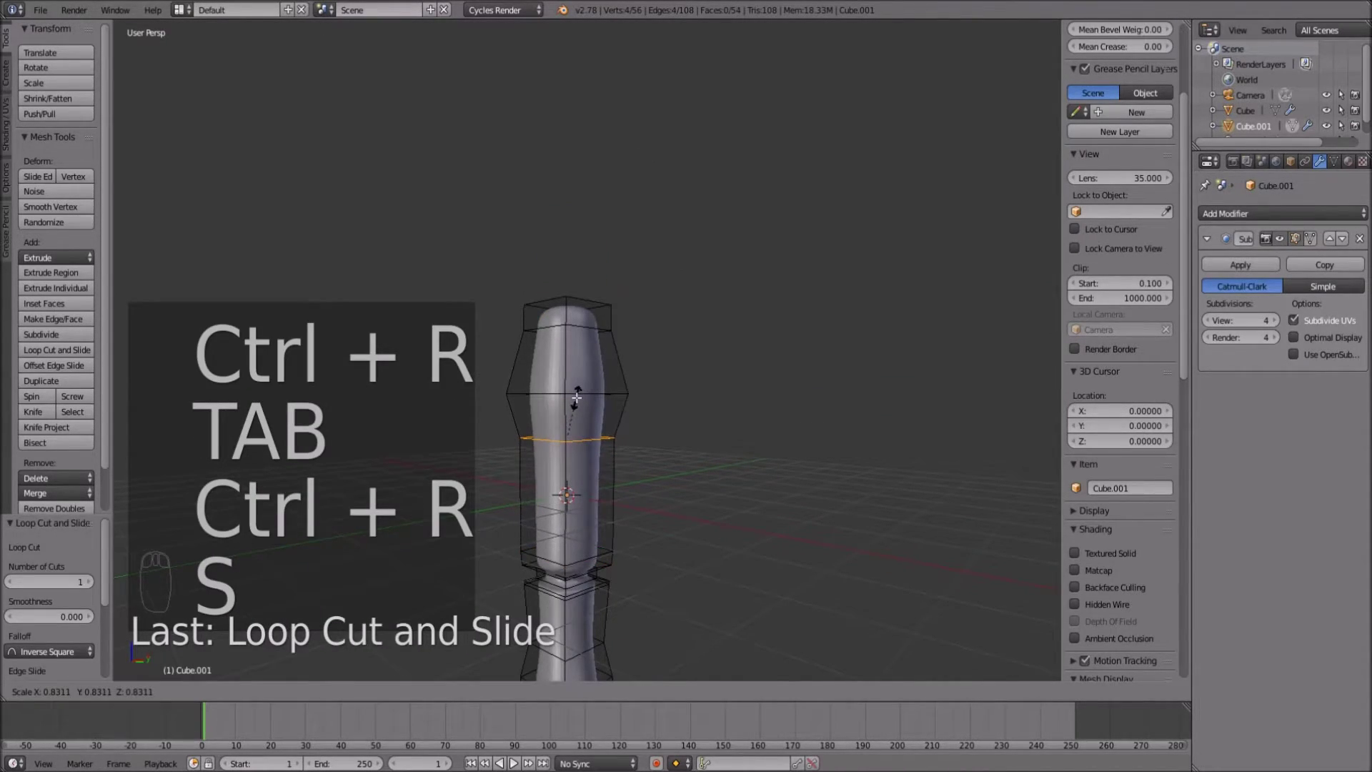
click(616, 461)
key(ctrl+r)
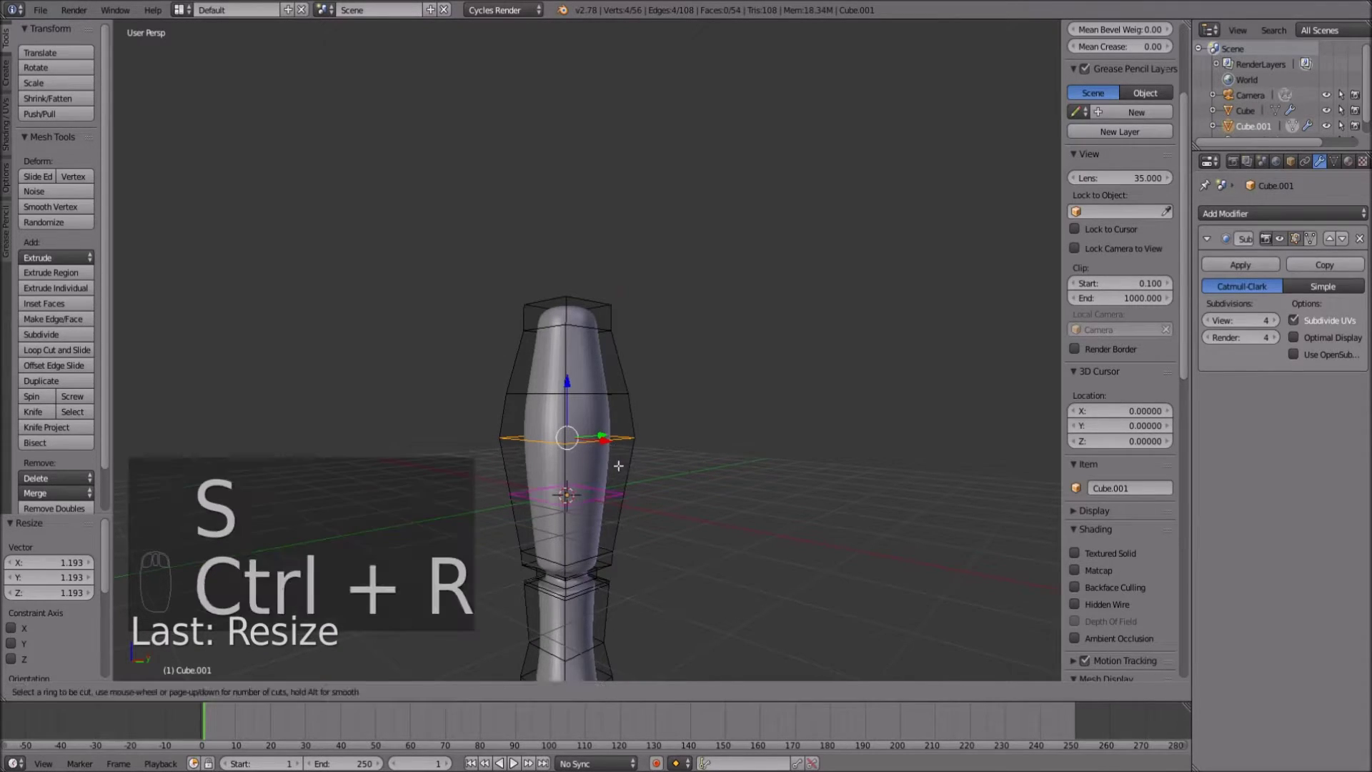
click(618, 465)
key(s)
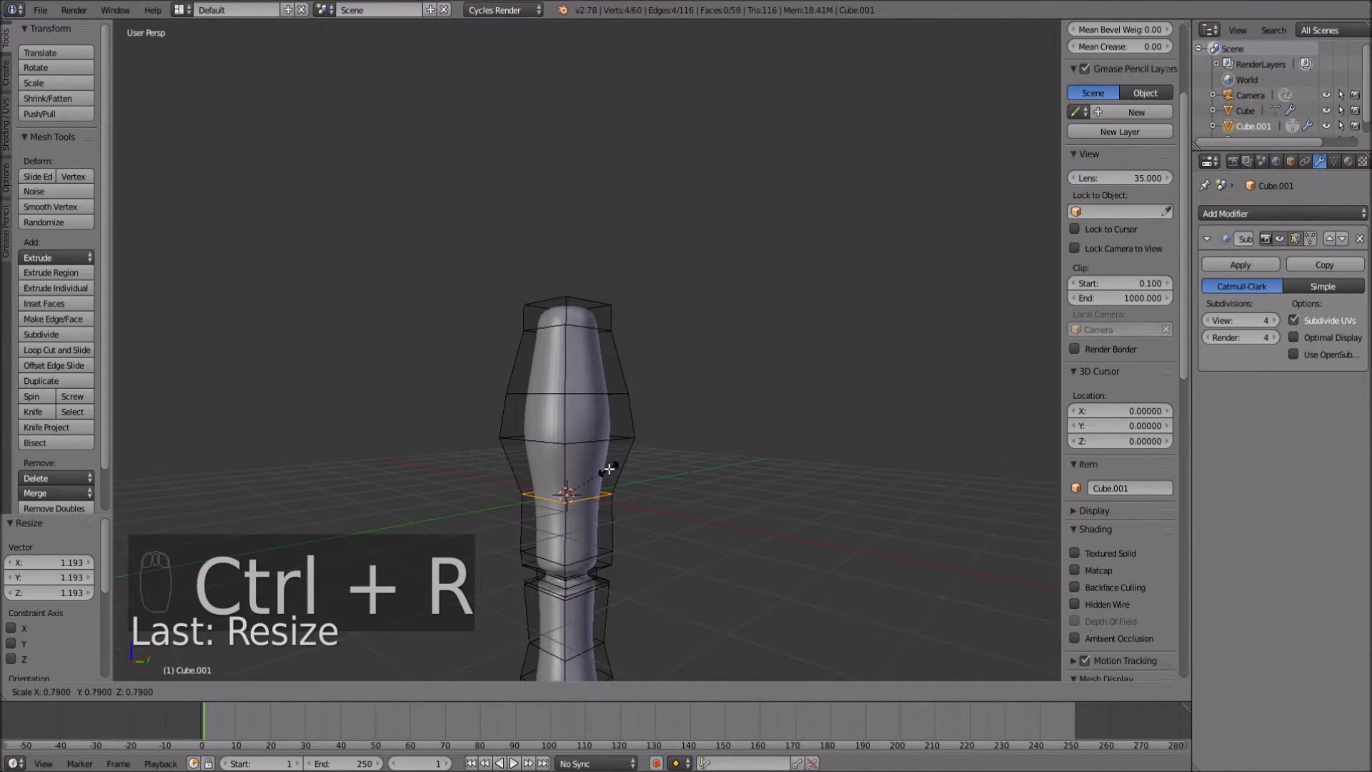
click(608, 468)
key(Tab)
scroll(618, 493, down, 3)
middle_drag(620, 504, 600, 449)
Enable the other layers to bring back the metal shaft, camera and lamp
shift+click(443, 688)
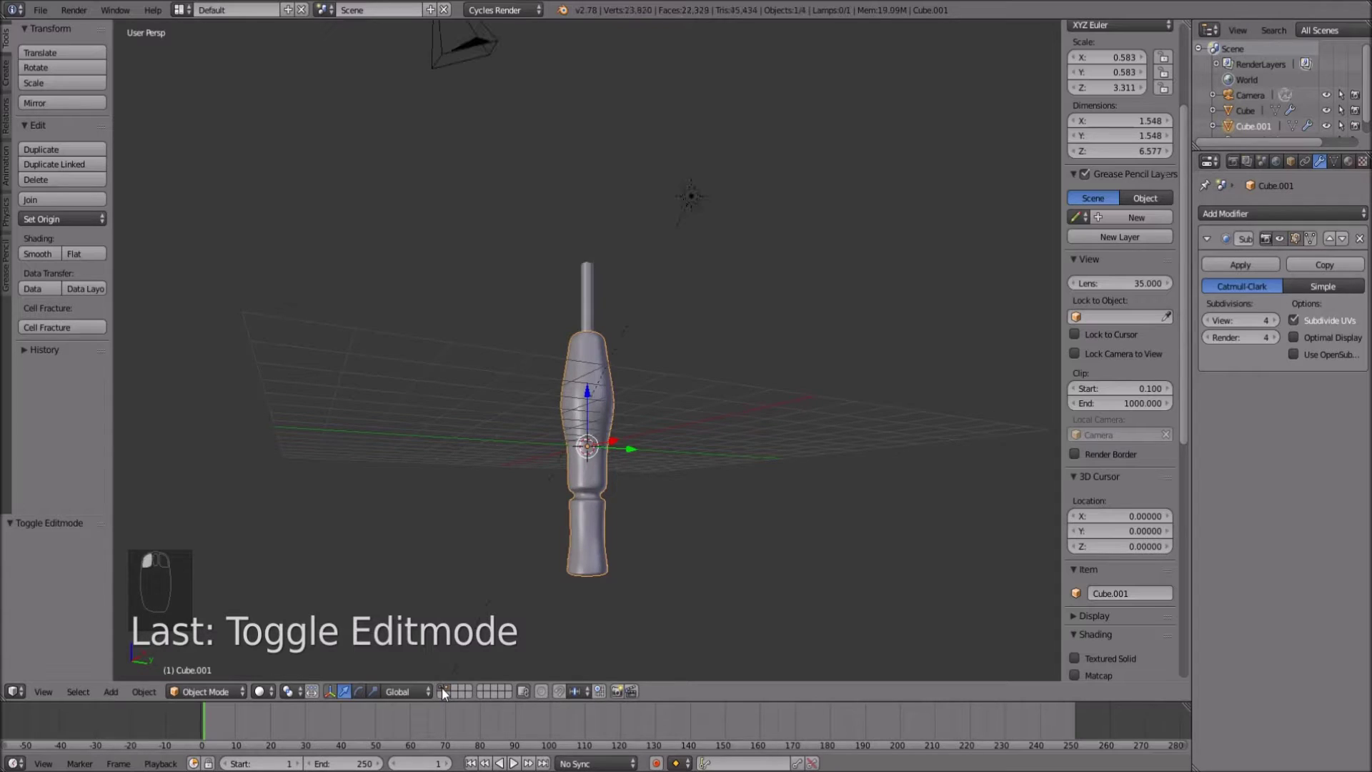
scroll(500, 579, down, 1)
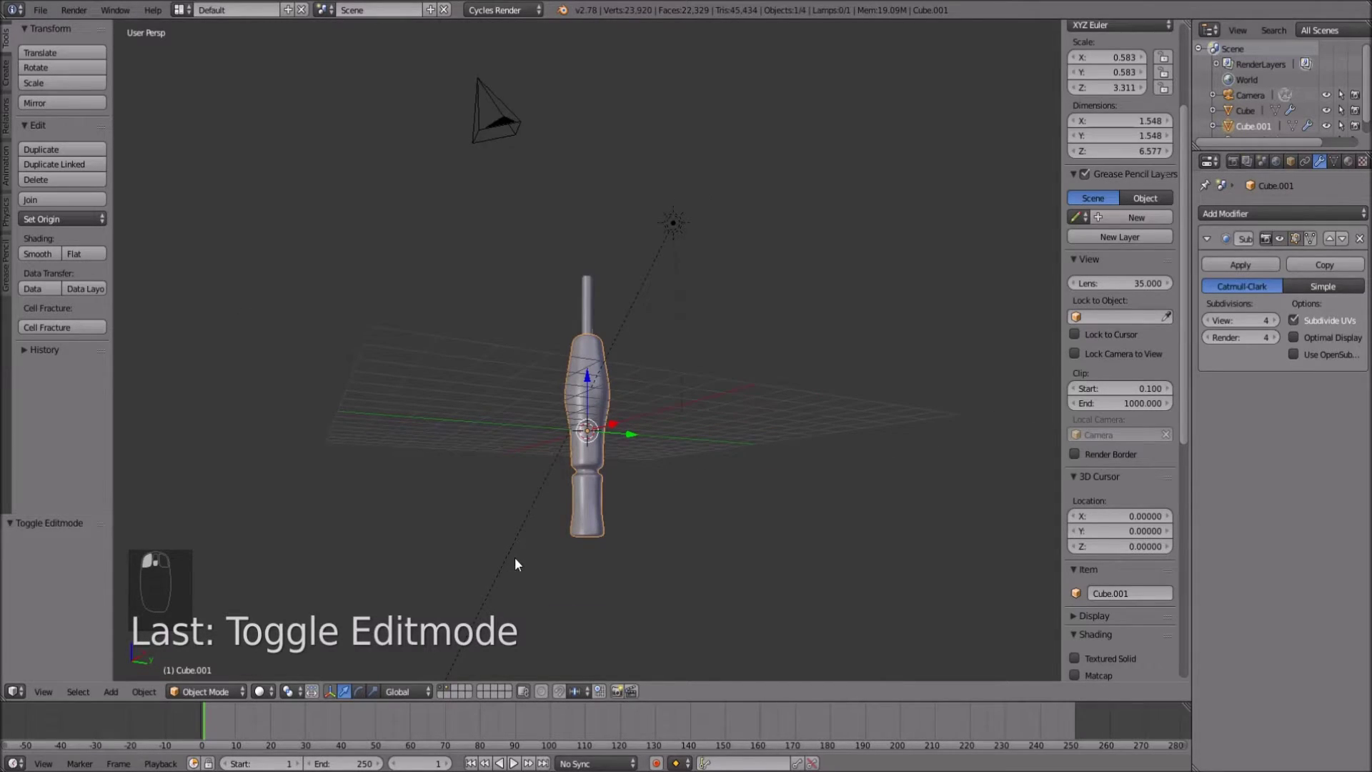
shift+click(441, 690)
shift+click(441, 691)
middle_drag(536, 565, 560, 603)
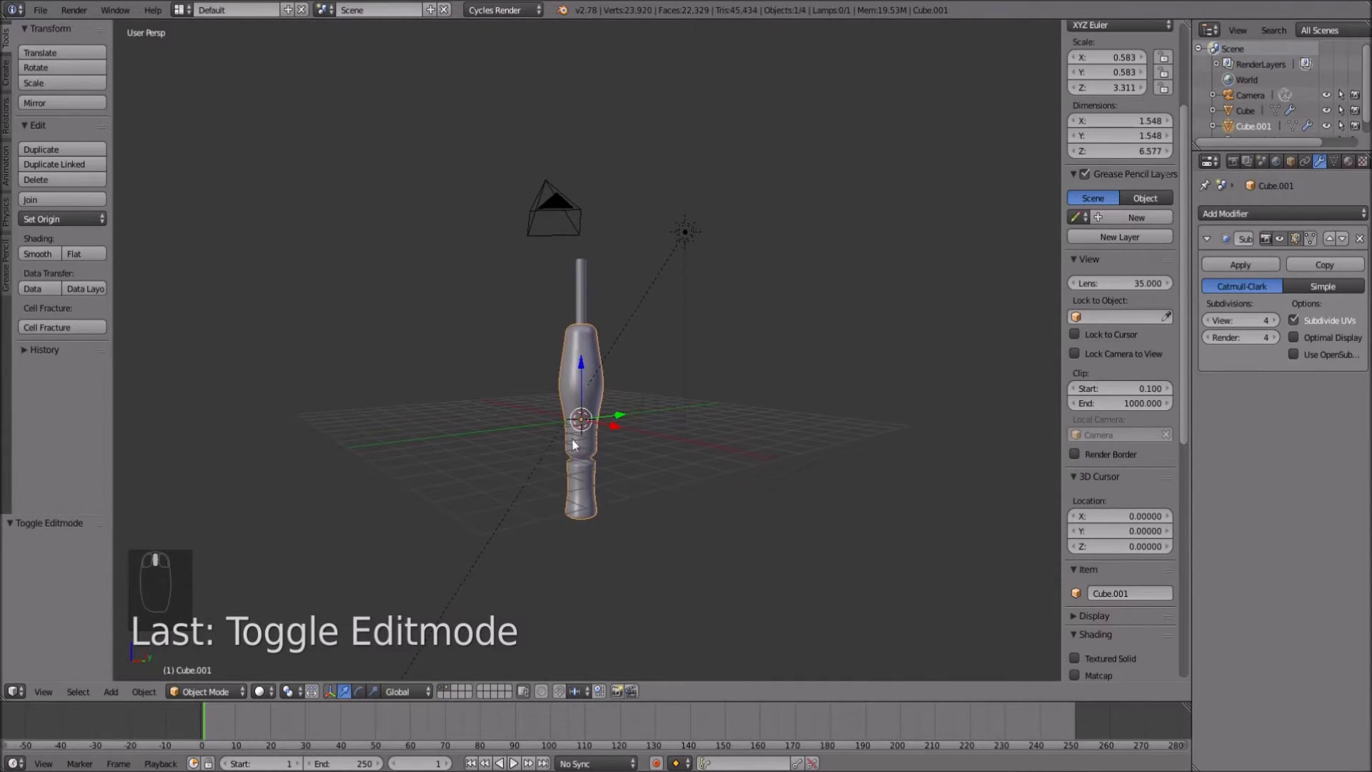
Raise the handle vertically along Z above the shaft
right_click(592, 381)
right_click(593, 384)
key(g)
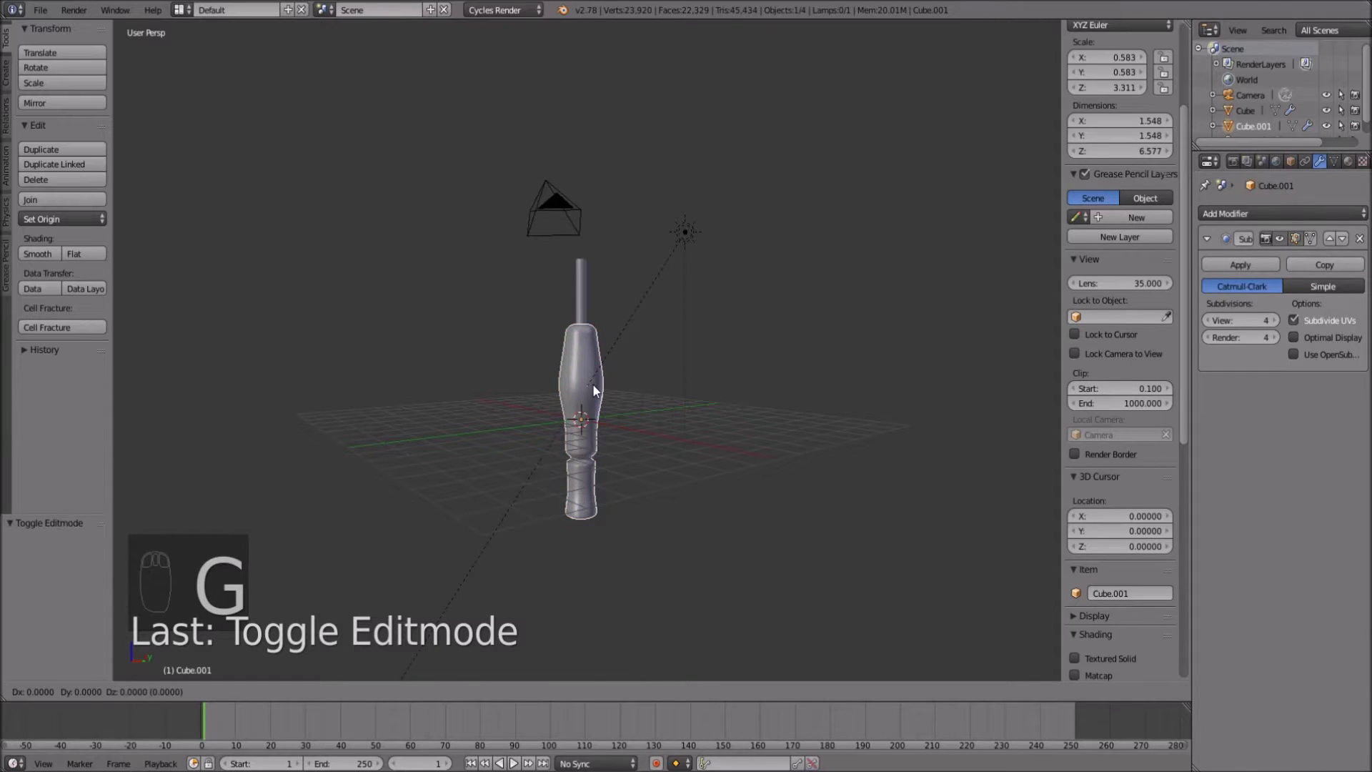
key(z)
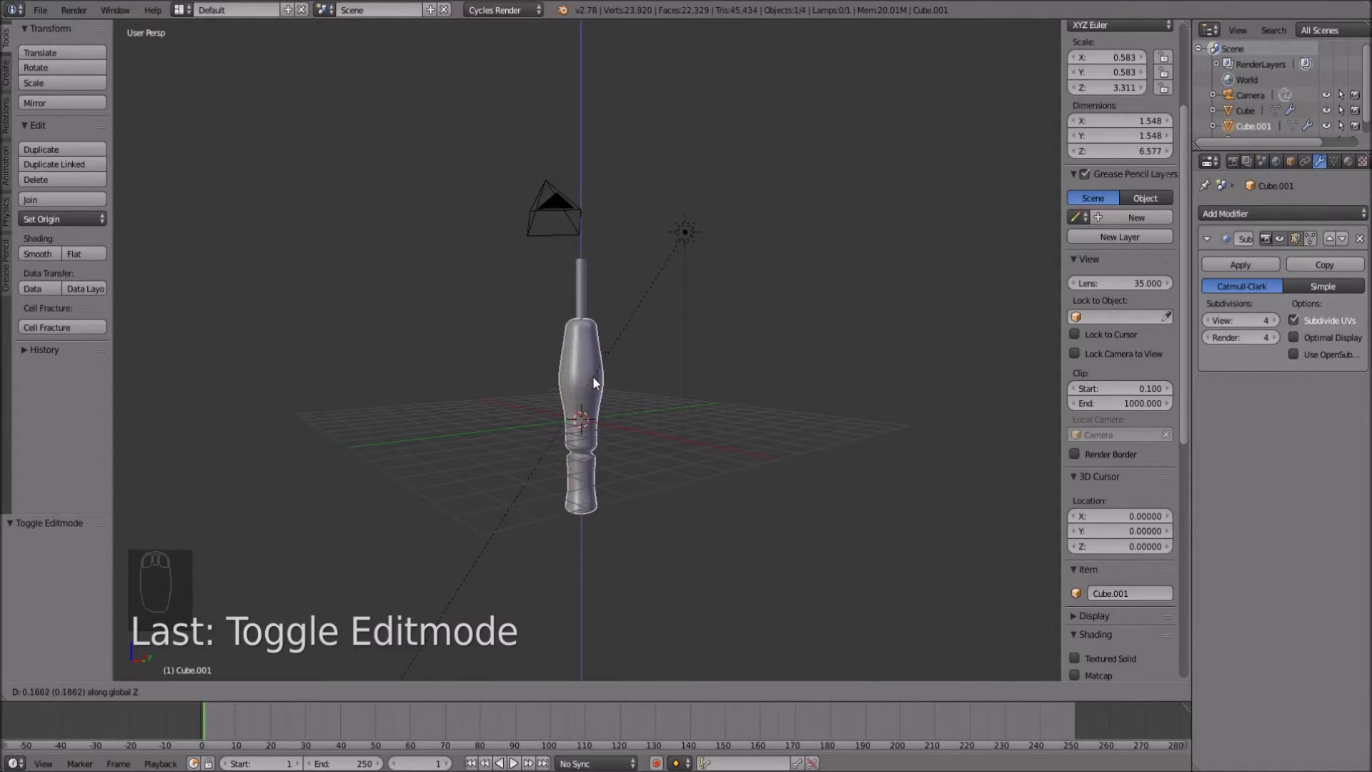
click(586, 170)
Lower the shaft along Z to about -0.959 so its top meets the handle
right_click(586, 342)
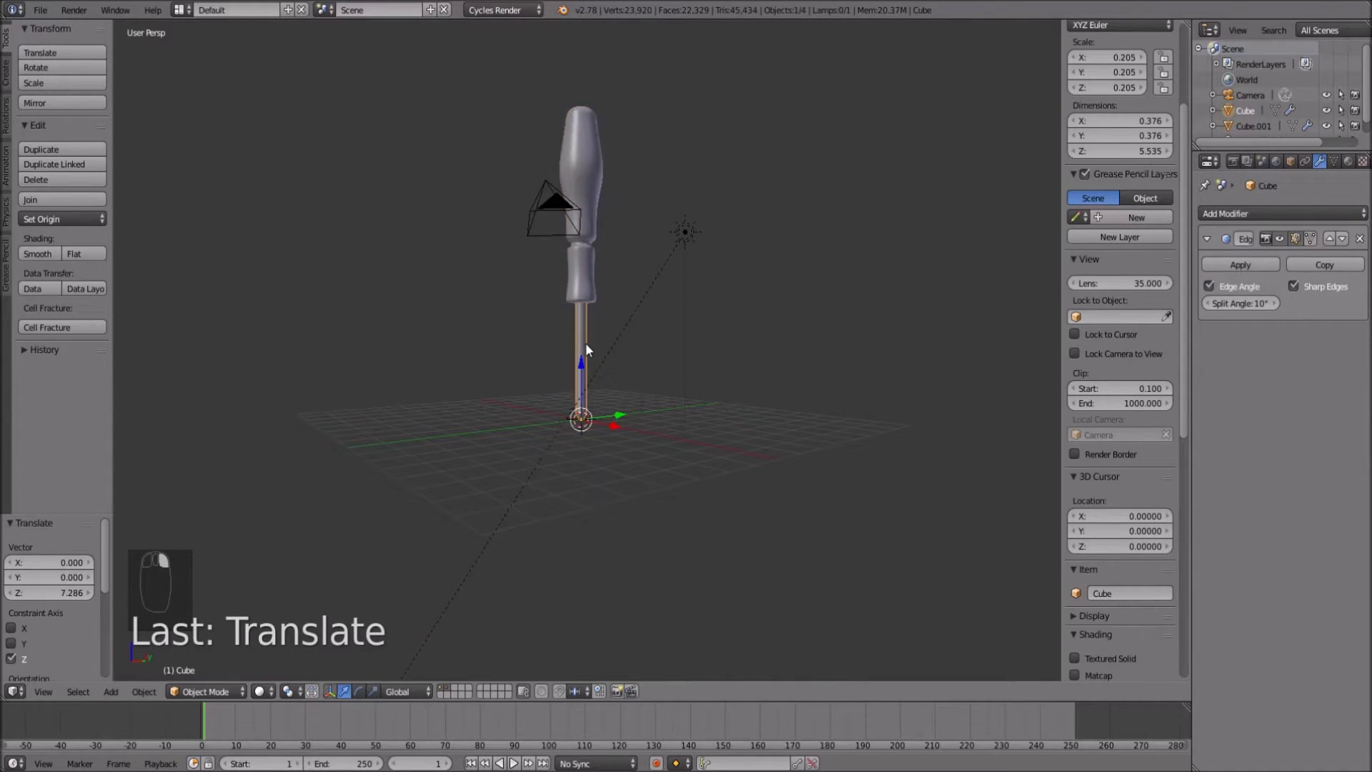
key(g)
key(z)
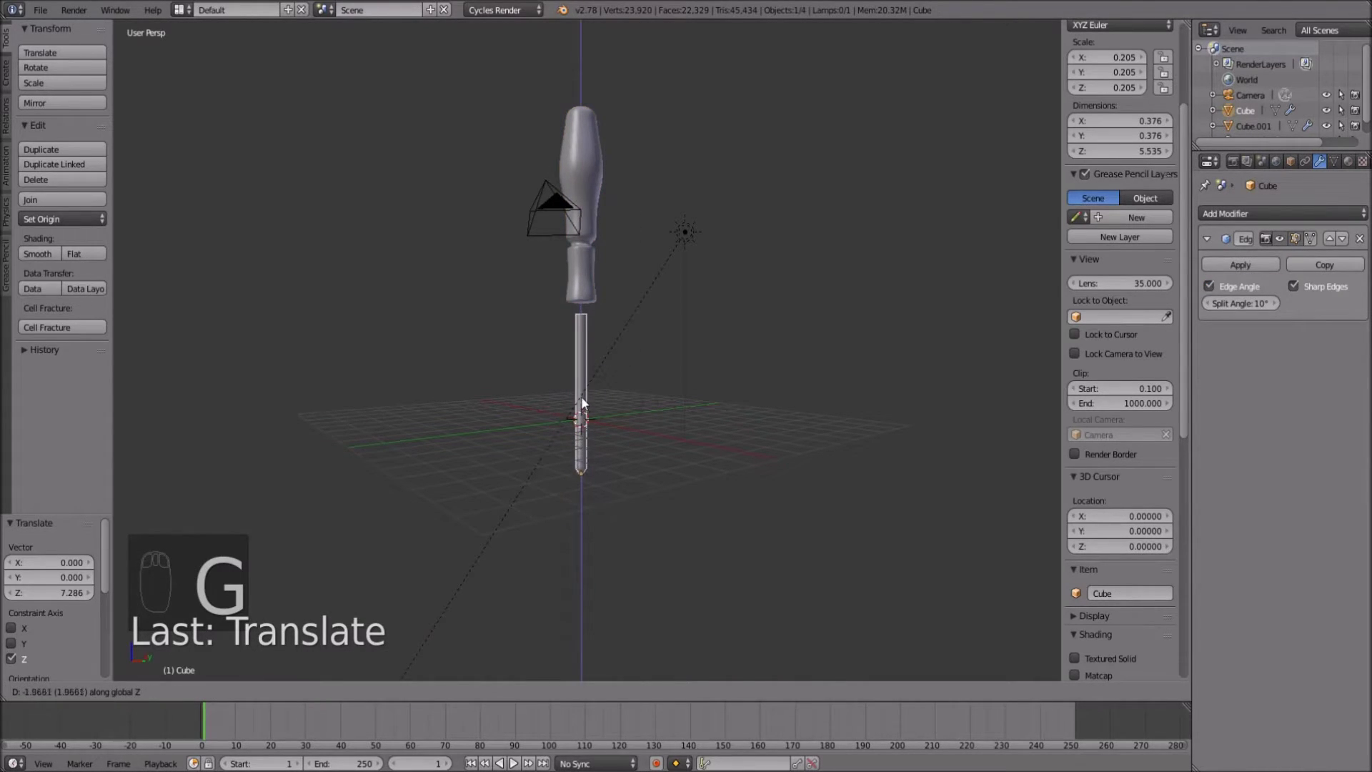
click(581, 369)
scroll(582, 357, up, 5)
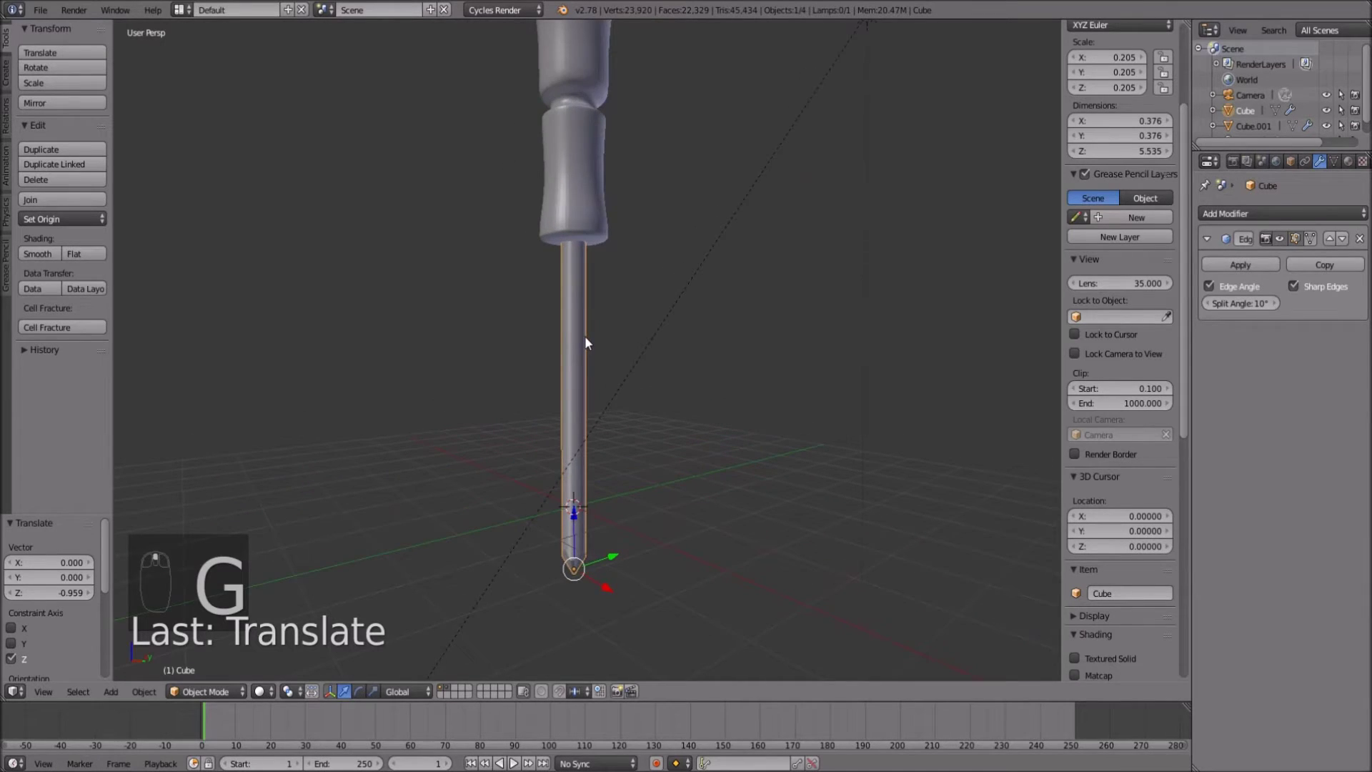
middle_drag(585, 328, 561, 201)
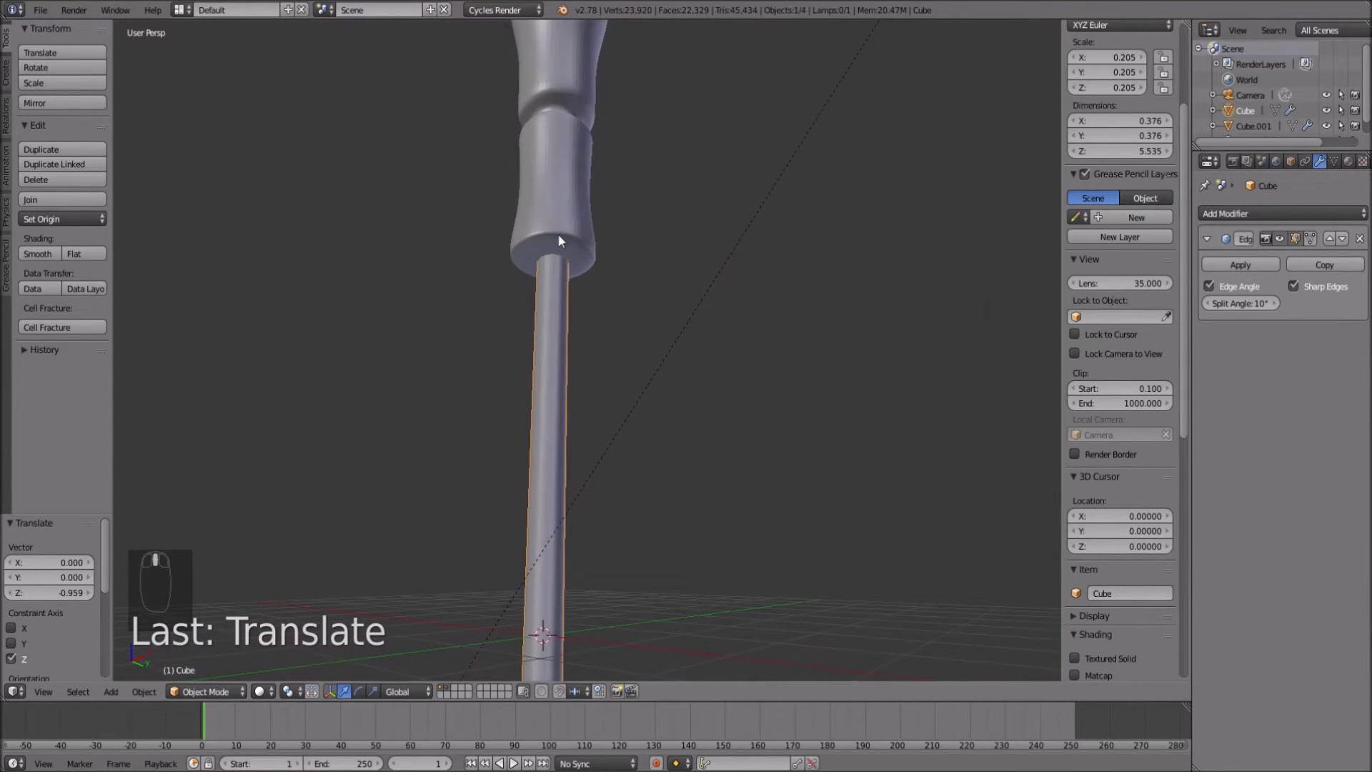
right_click(561, 200)
scroll(561, 214, down, 4)
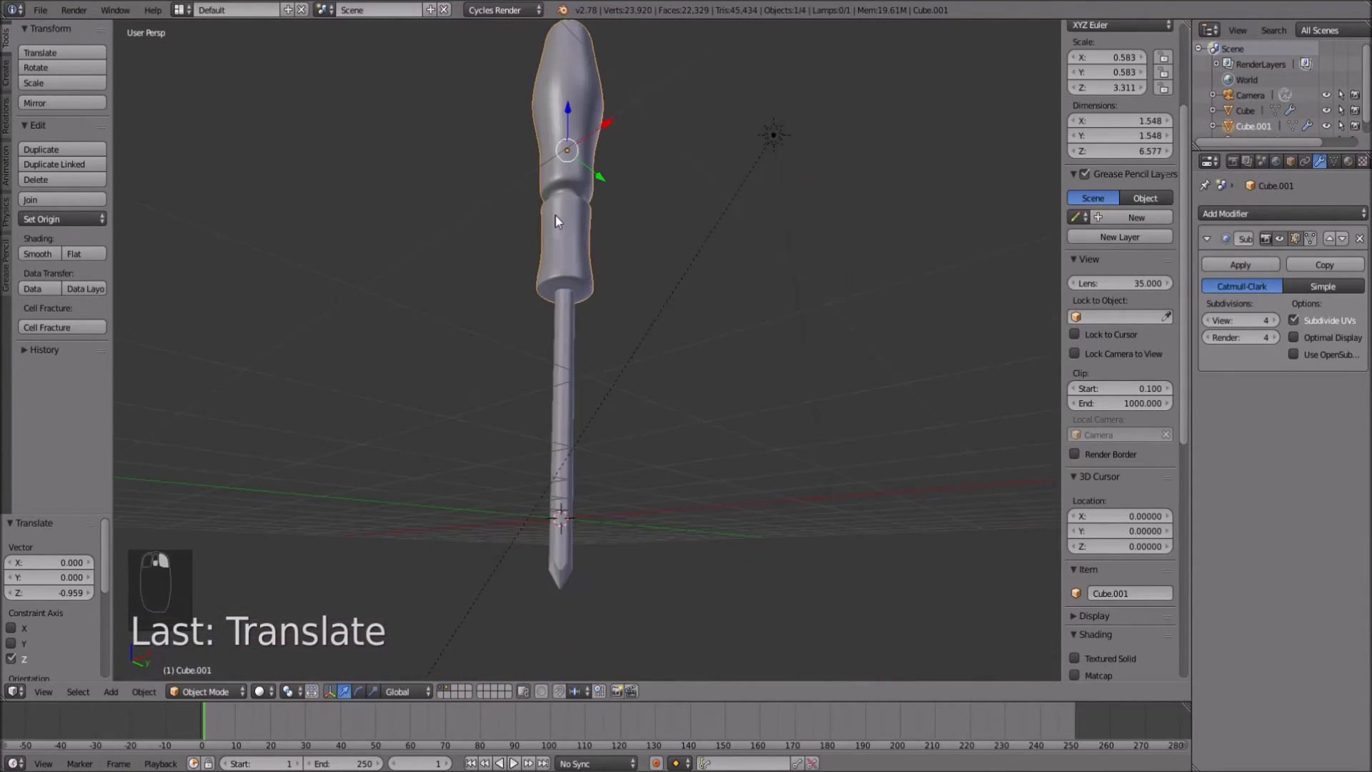
Smooth-shade the handle, look through the camera, and select handle and shaft together
click(49, 251)
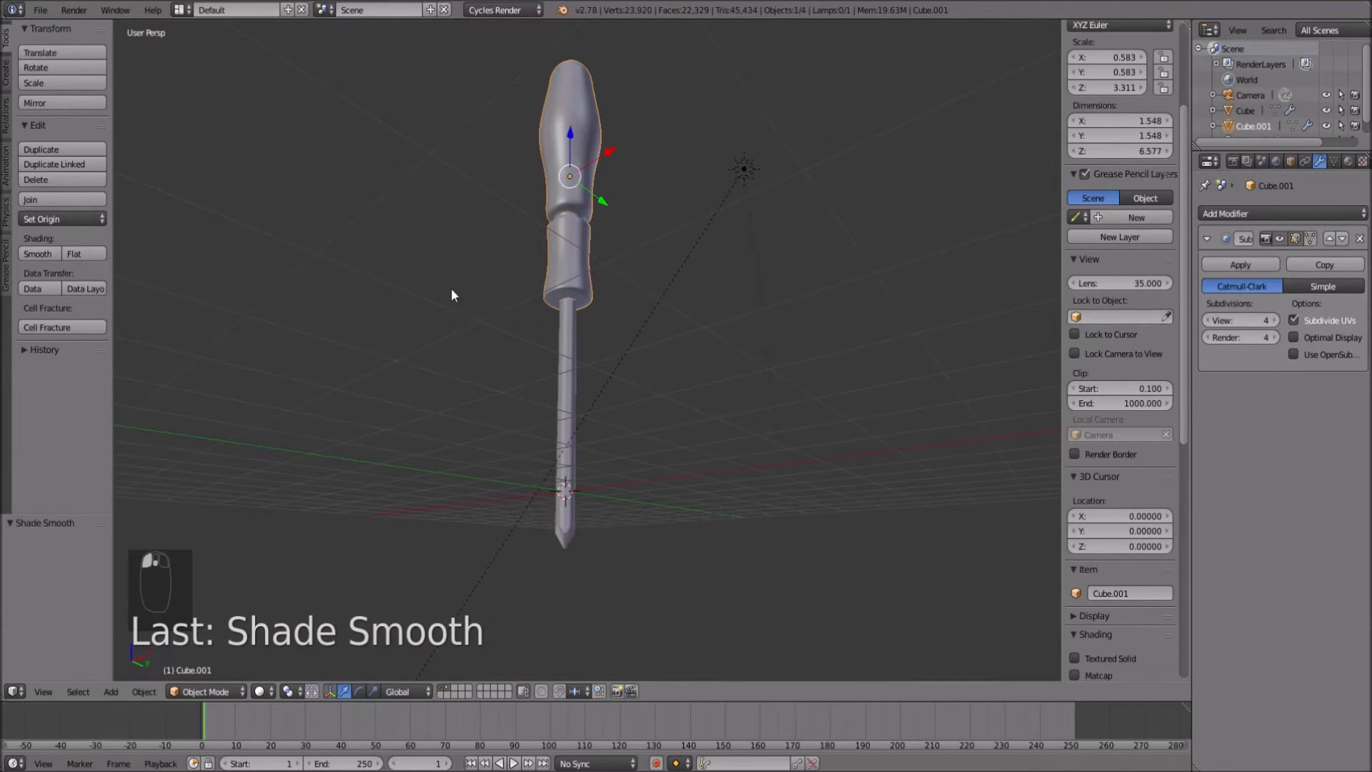
key(KP_0)
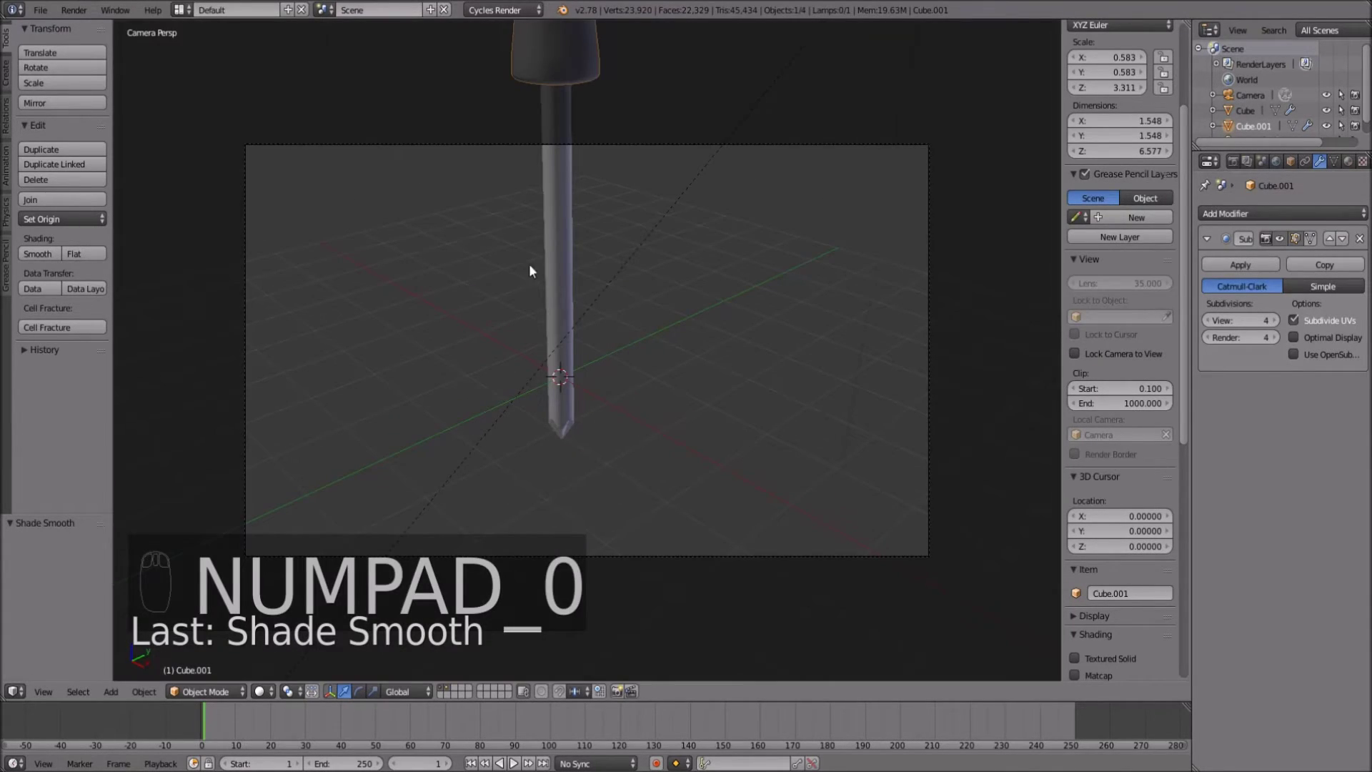
right_click(560, 230)
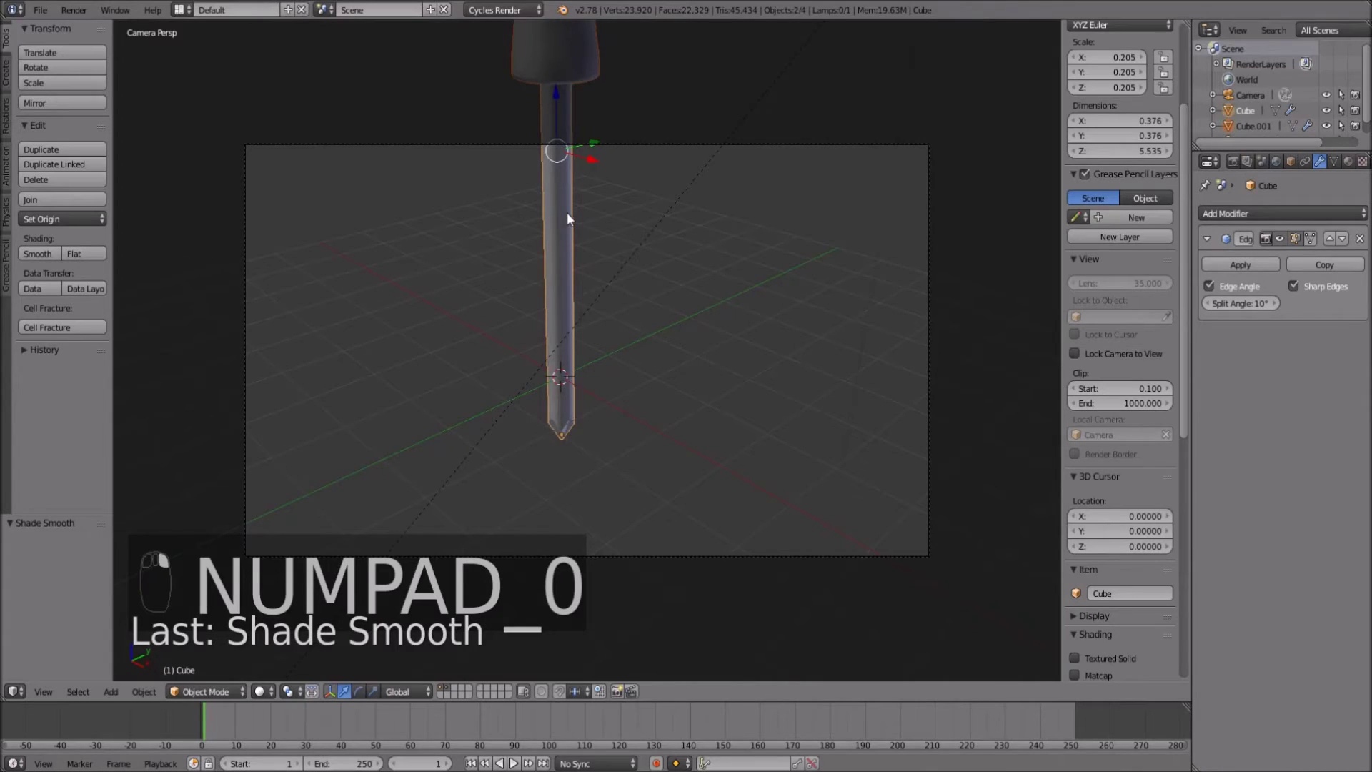
scroll(568, 212, down, 3)
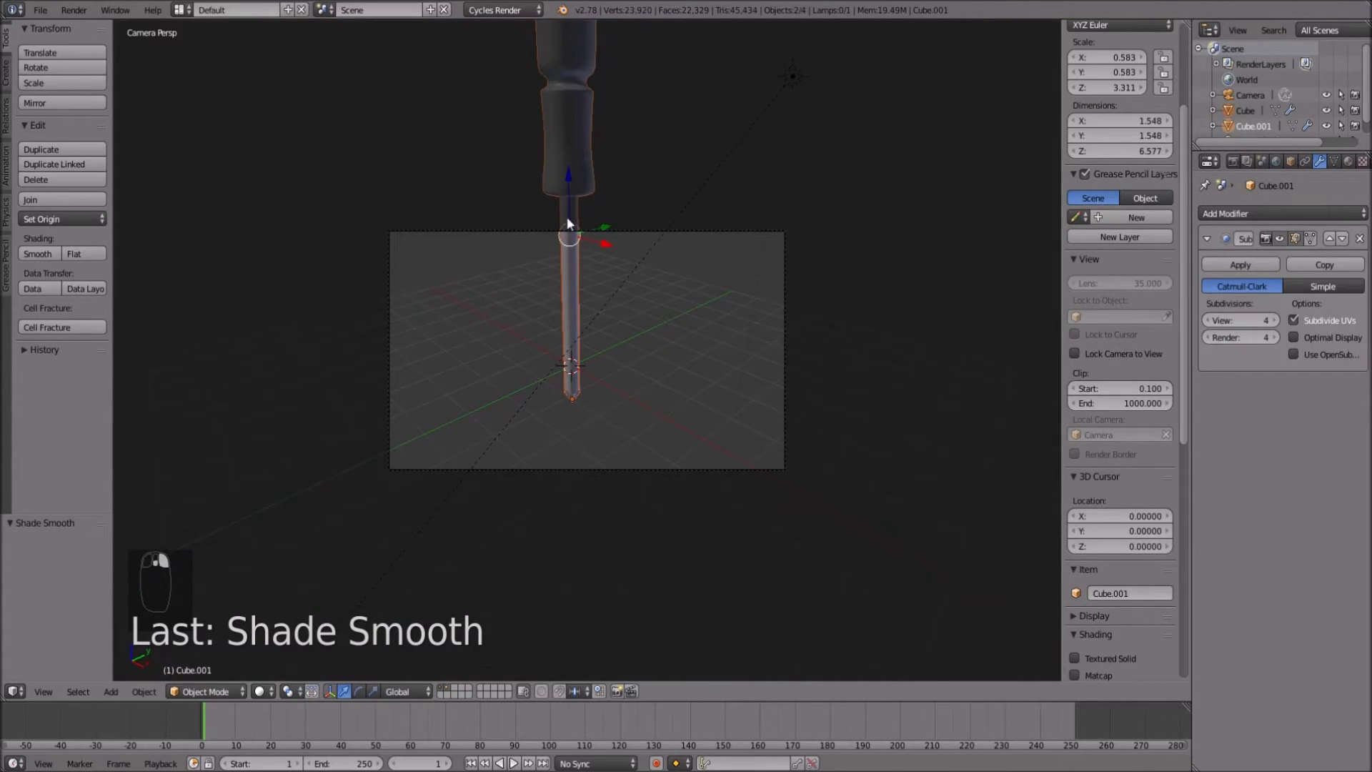
shift+right_click(568, 216)
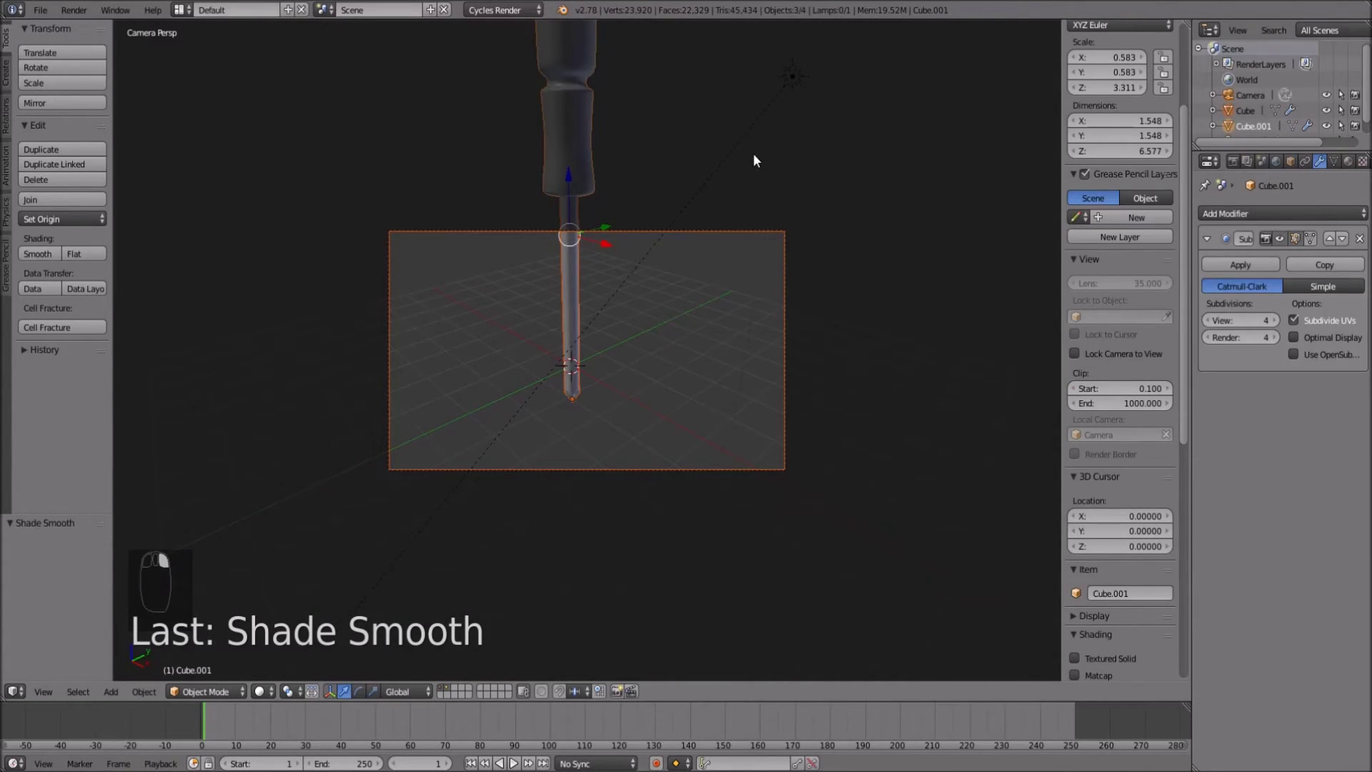
right_click(543, 174)
shift+right_click(575, 226)
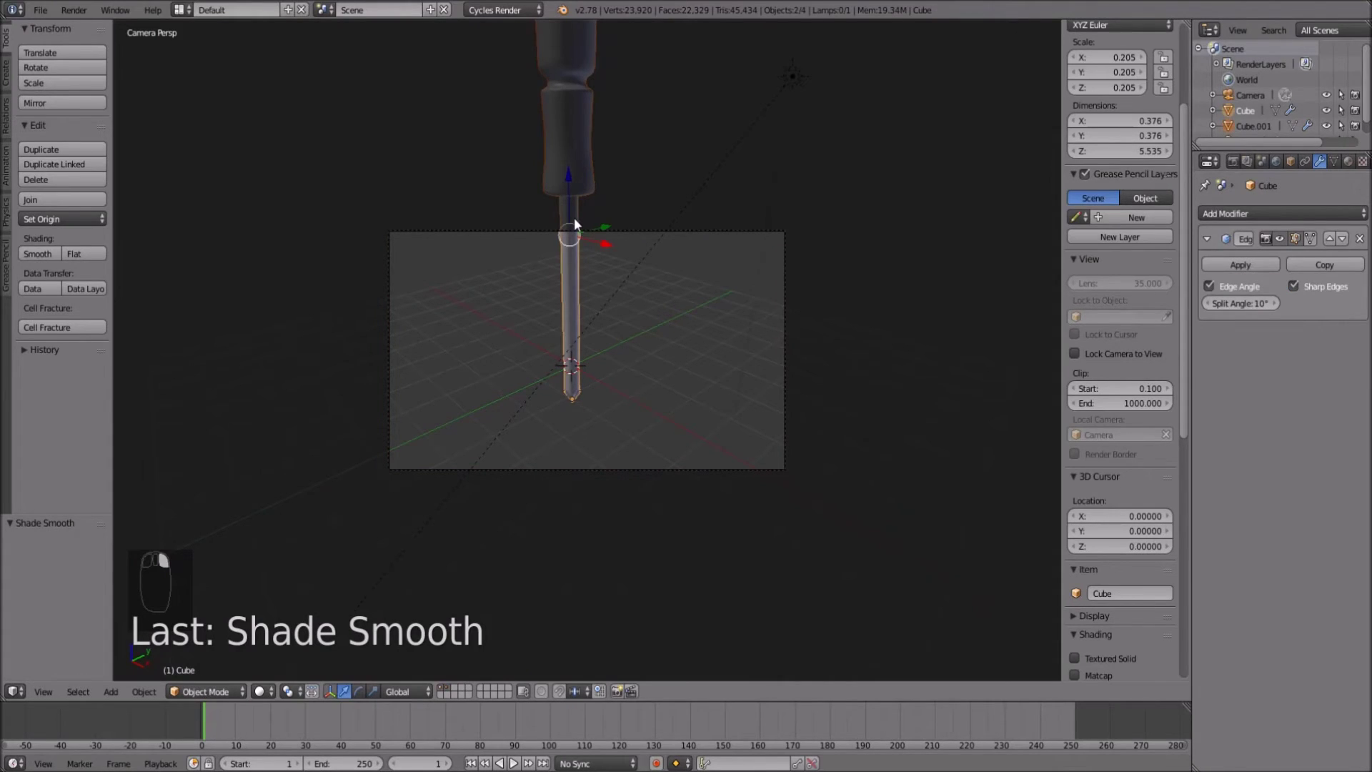
Shrink the screwdriver and tilt it about -54° around the X axis
key(s)
click(620, 232)
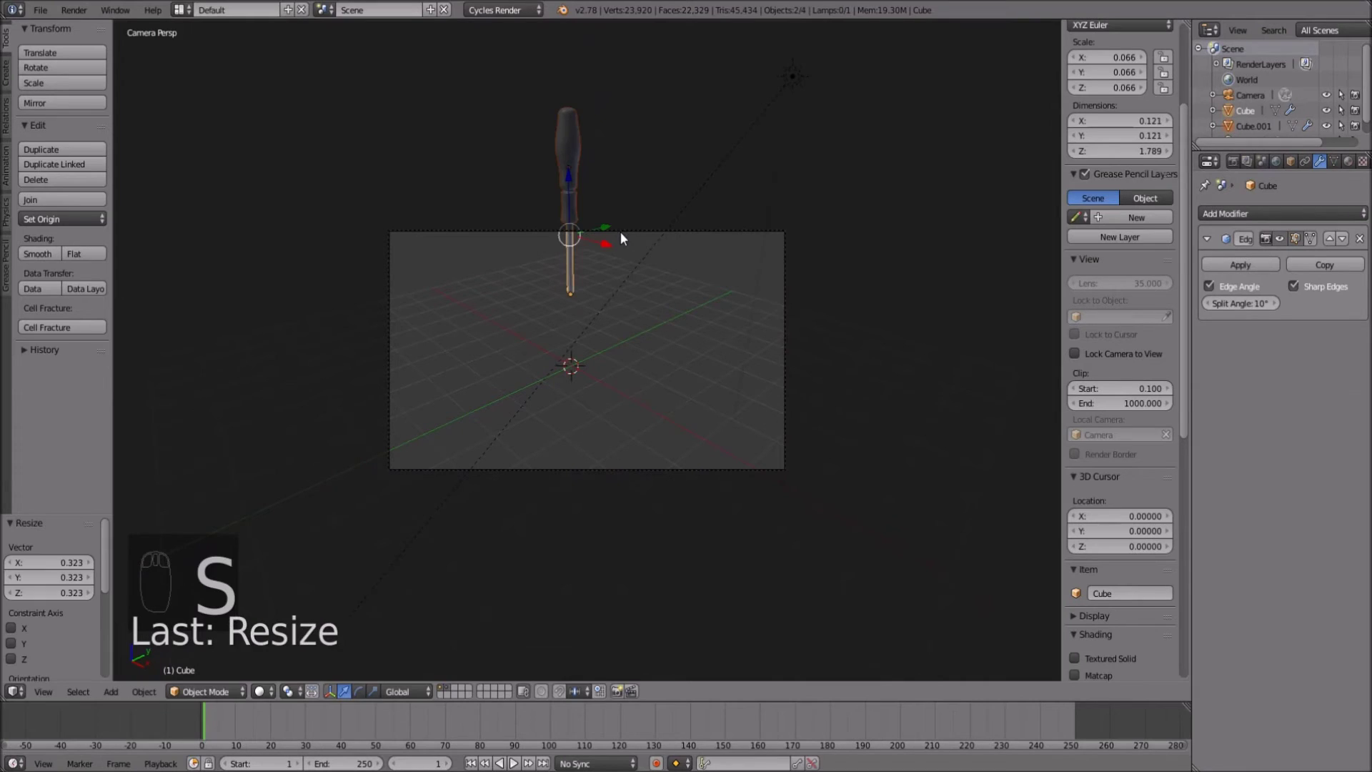
key(r)
key(x)
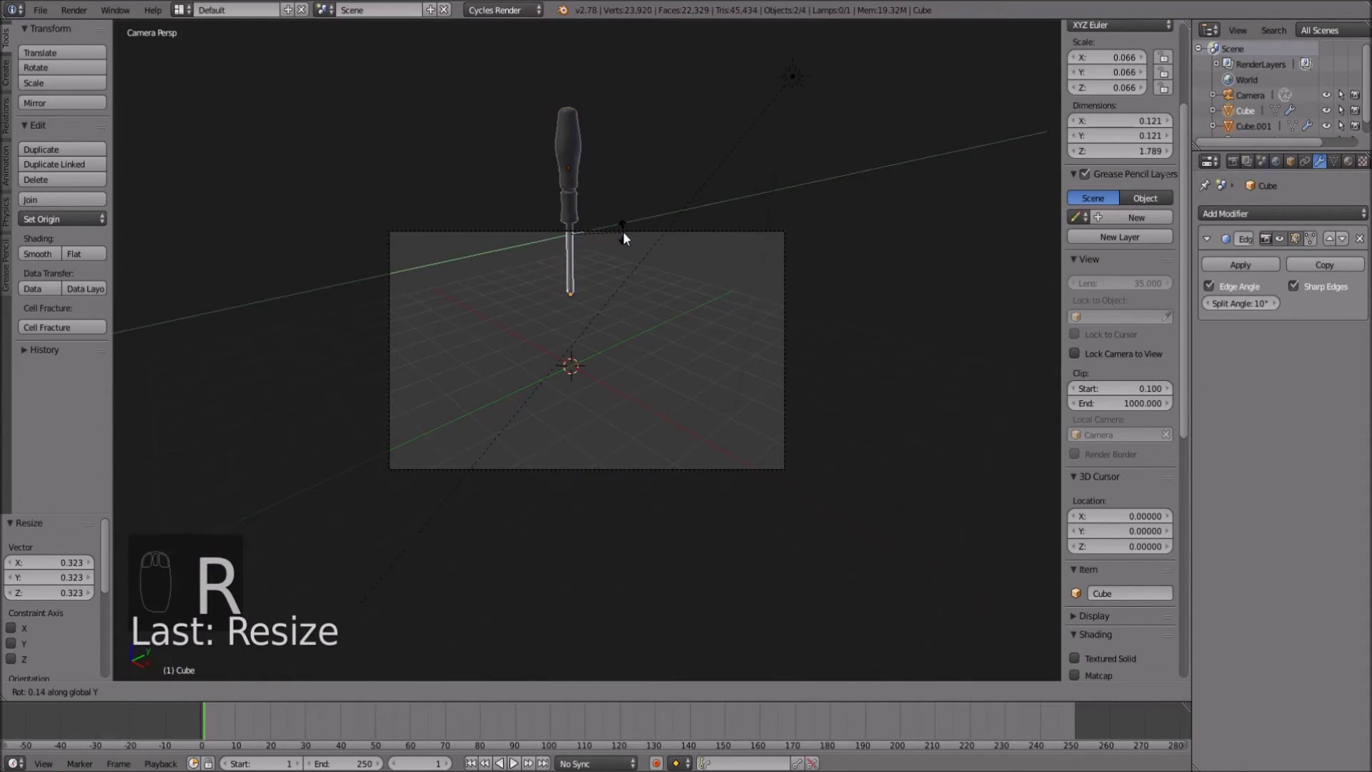
click(622, 296)
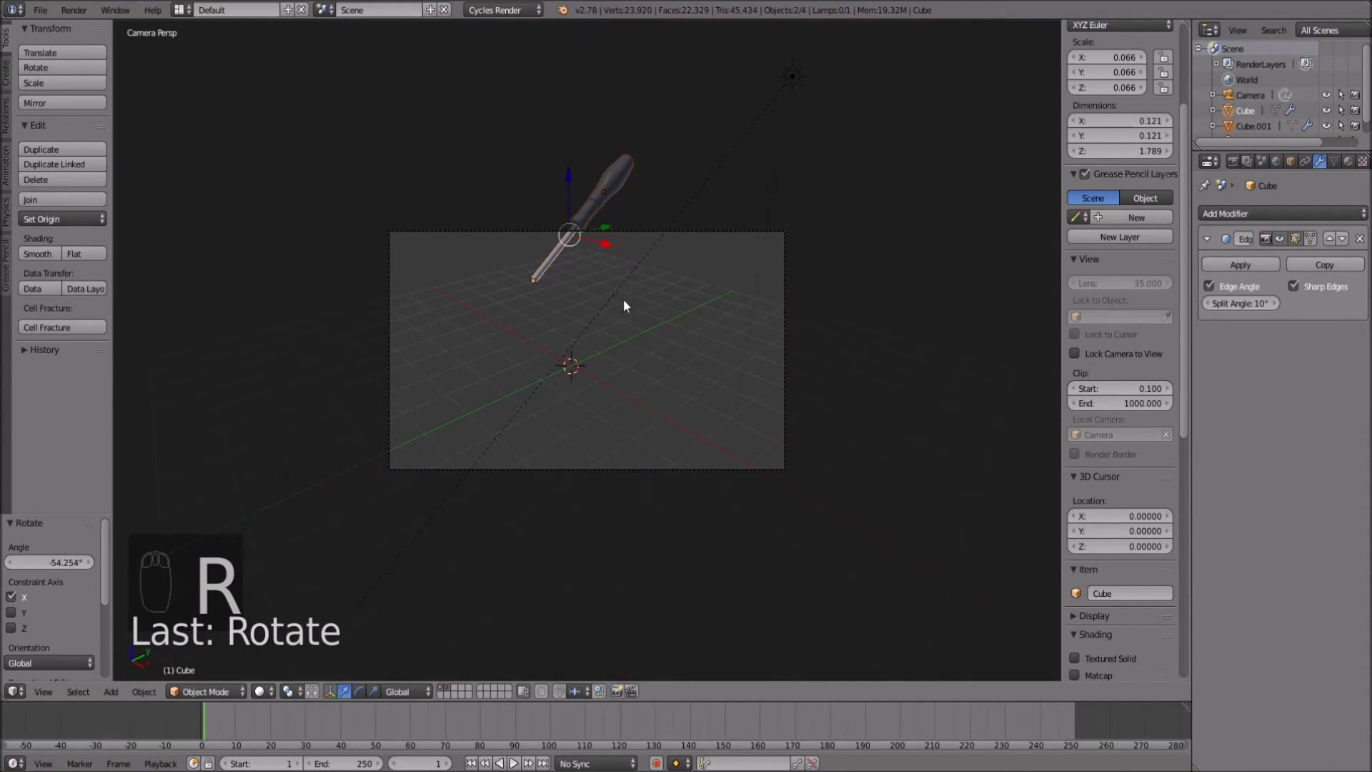
Move the screwdriver vertically and rescale it to sit centred in the camera frame
key(g)
key(z)
click(611, 379)
key(s)
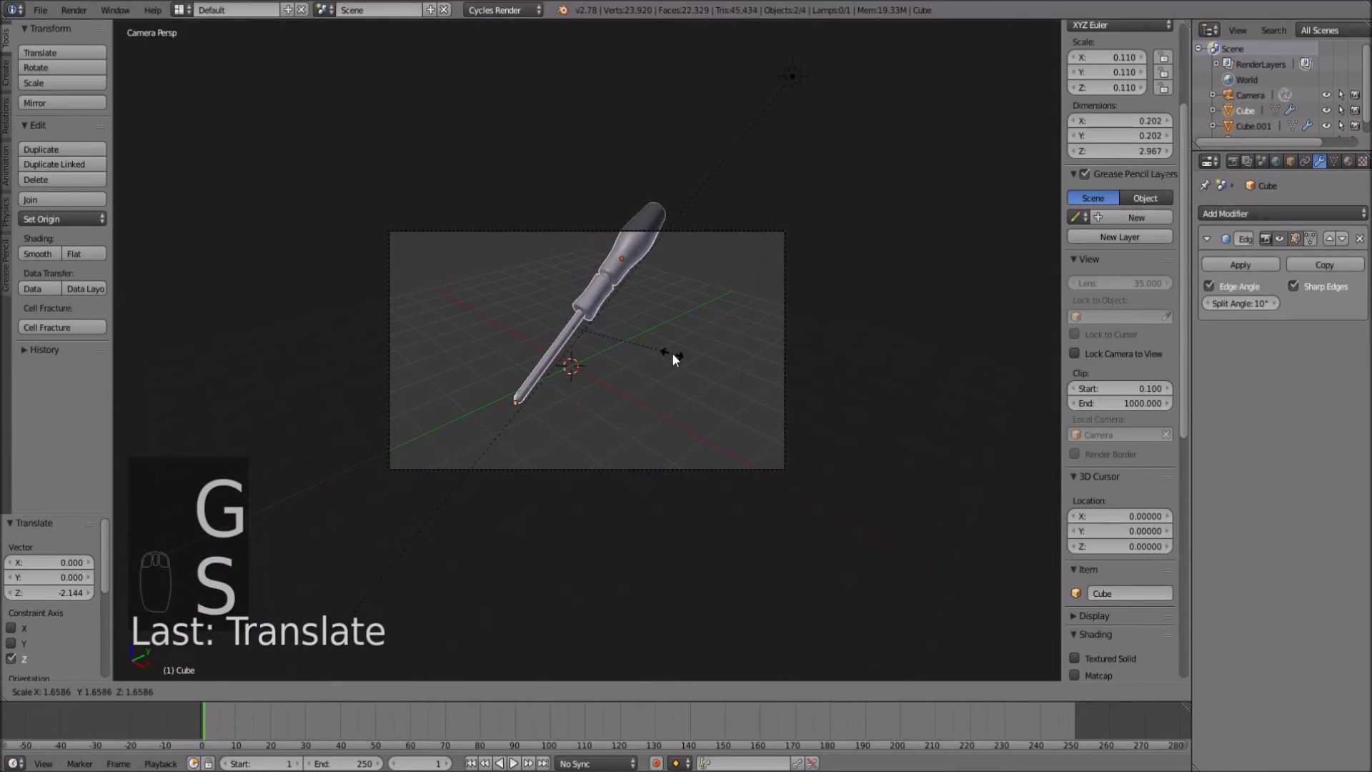
click(673, 354)
key(g)
key(z)
click(658, 390)
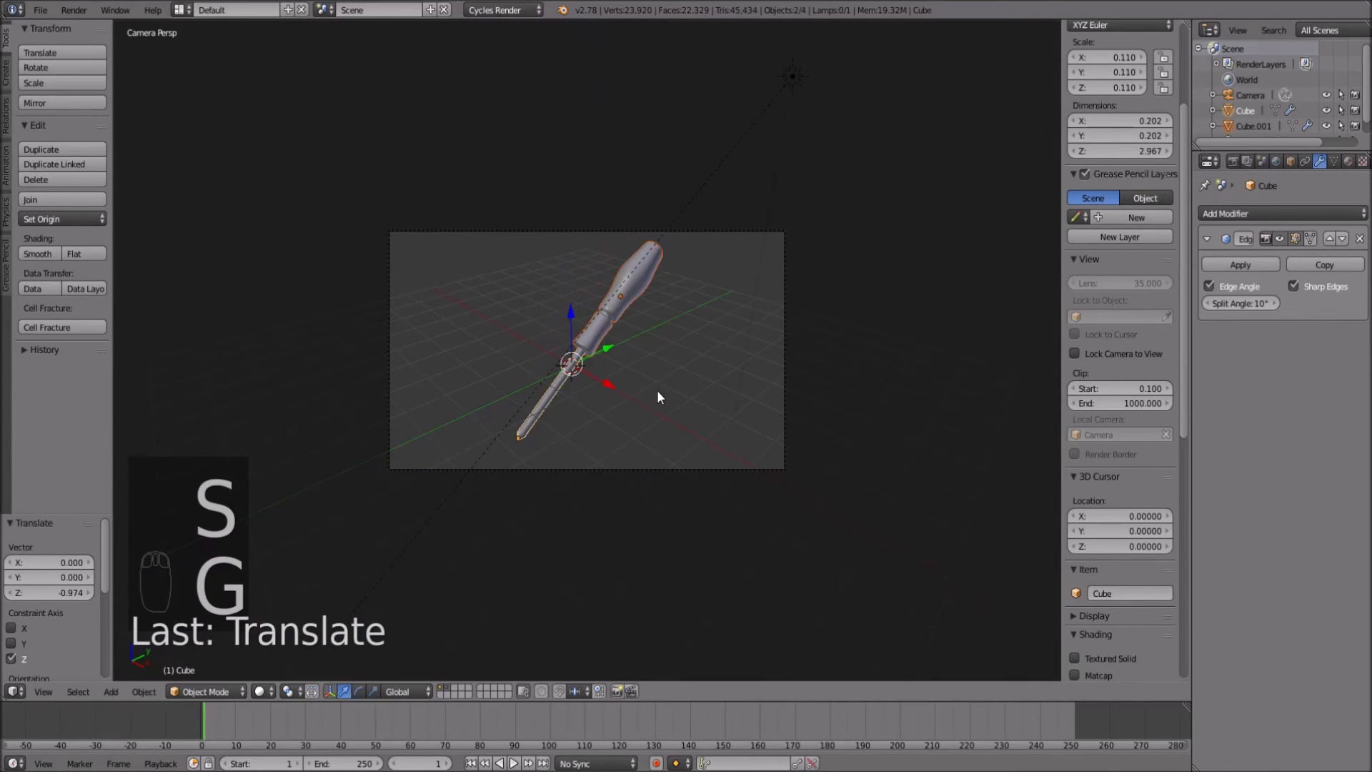
Render the camera view of the screwdriver with Cycles (F12)
key(F12)
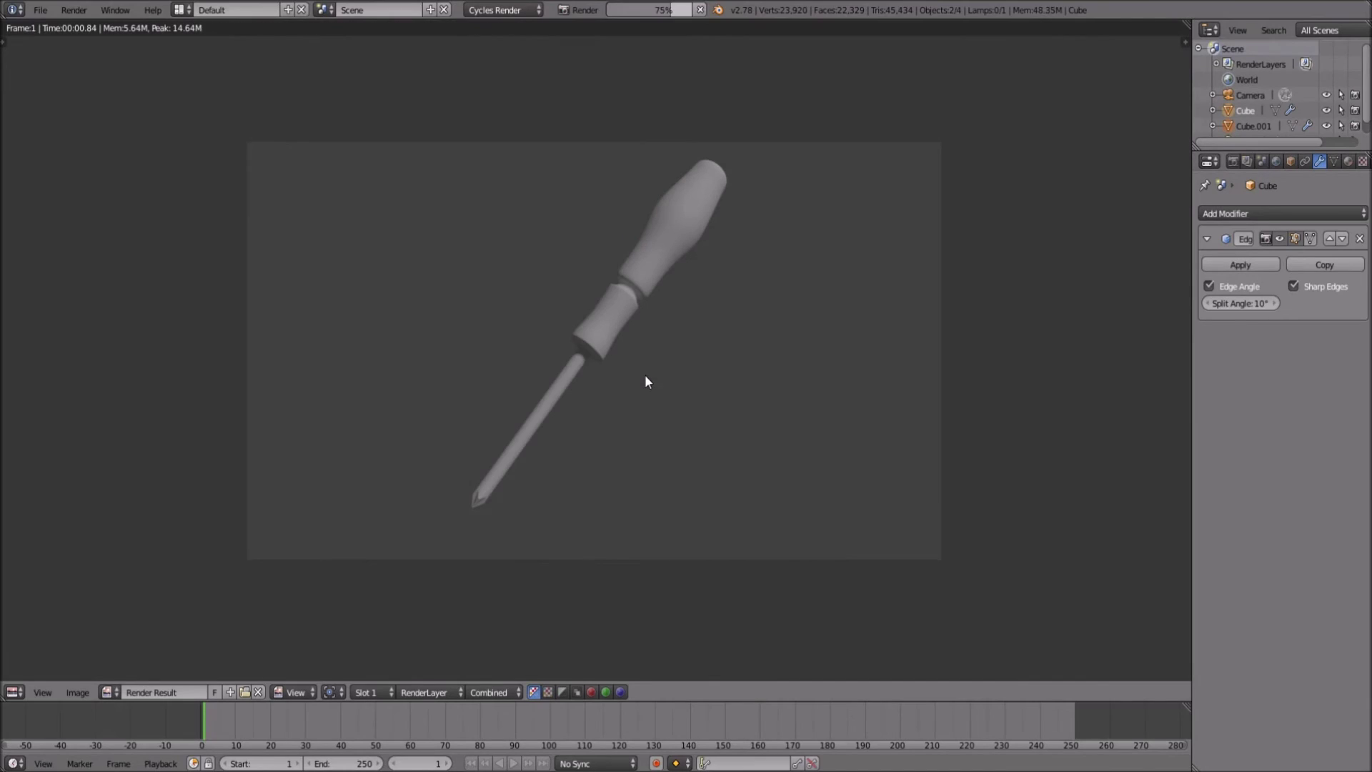